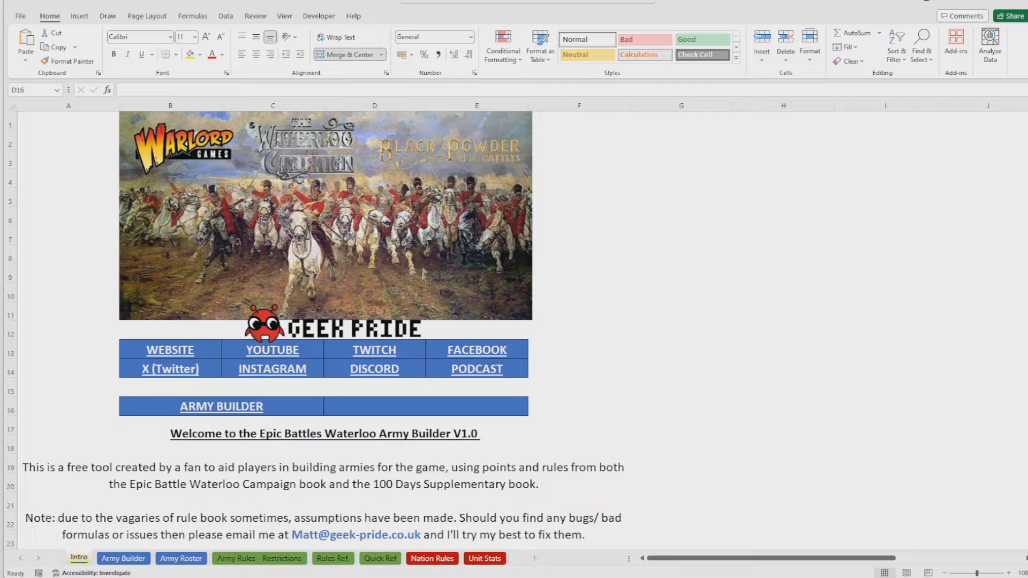
- Read through the Intro sheet's welcome text and the list of assumptions made for the army builder
{"action": "scroll", "coordinate": [587, 266], "scroll_direction": "down", "scroll_amount": 3}
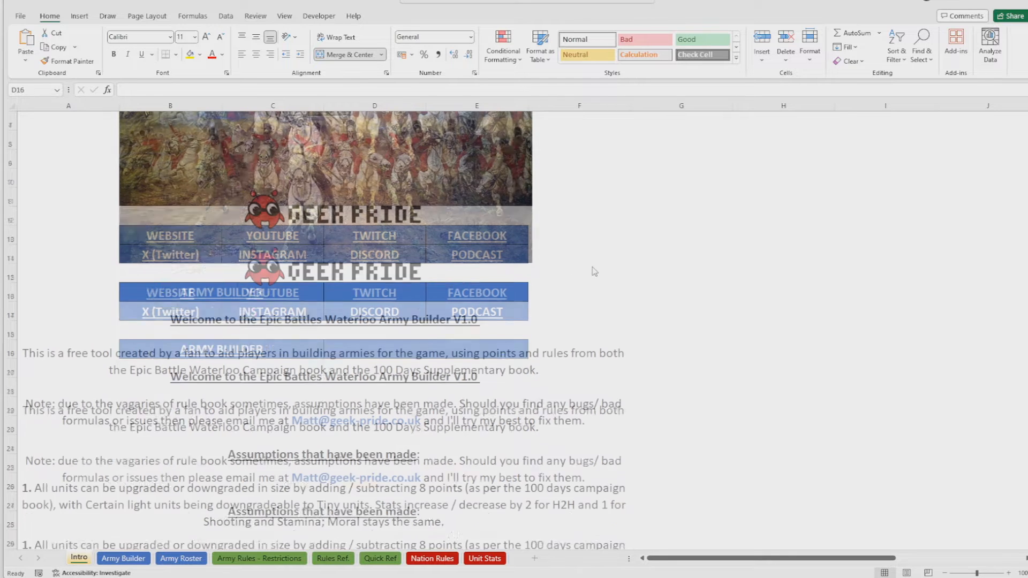
{"action": "scroll", "coordinate": [594, 272], "scroll_direction": "up", "scroll_amount": 3}
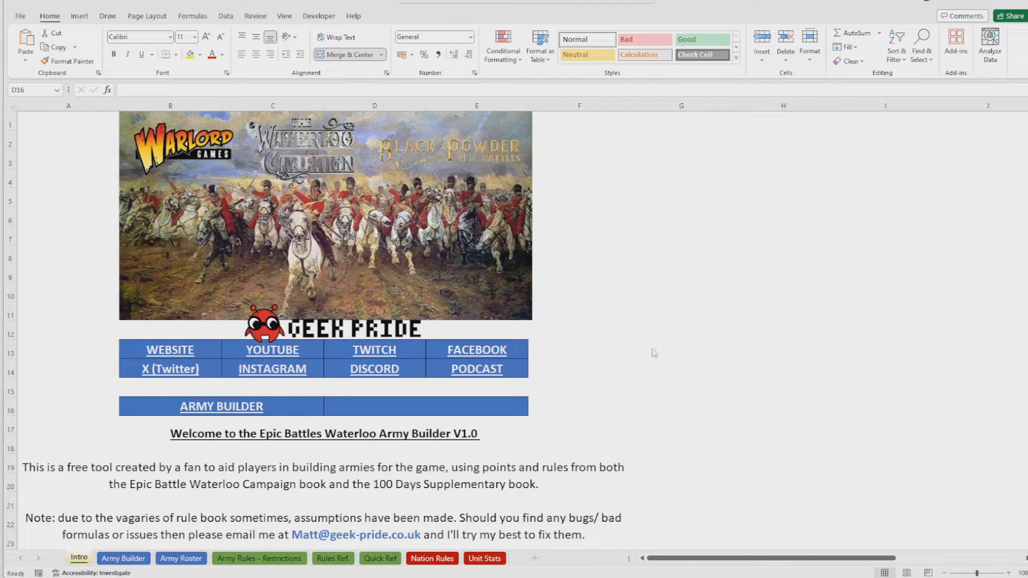
{"action": "scroll", "coordinate": [618, 372], "scroll_direction": "down", "scroll_amount": 1}
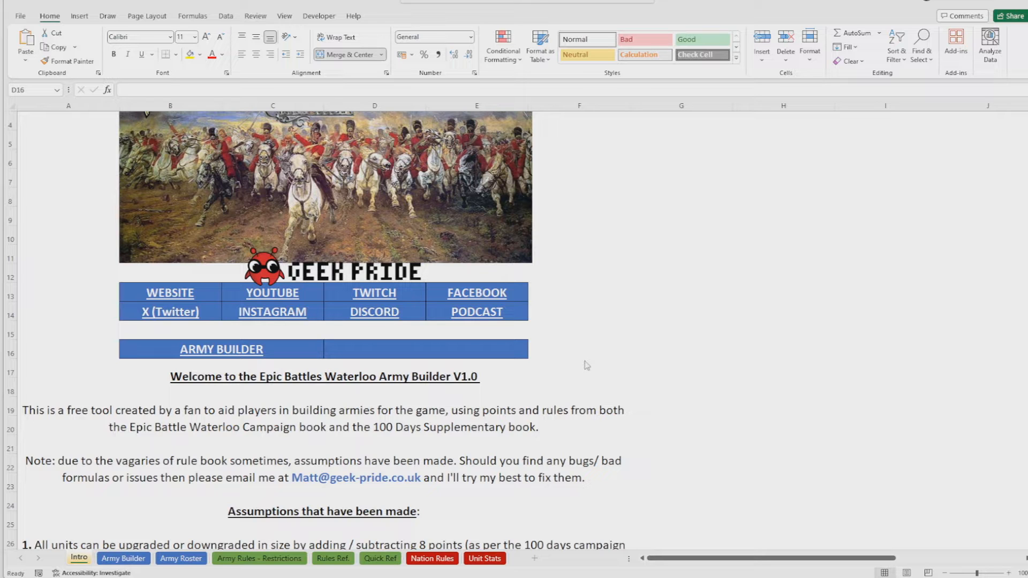
{"action": "scroll", "coordinate": [584, 369], "scroll_direction": "up", "scroll_amount": 1}
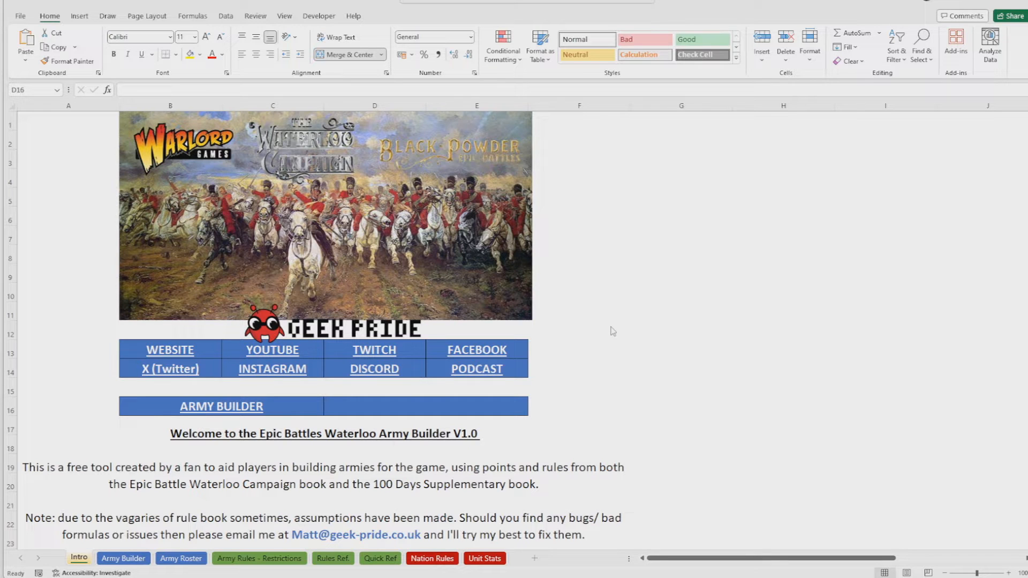
{"action": "scroll", "coordinate": [637, 320], "scroll_direction": "down", "scroll_amount": 3}
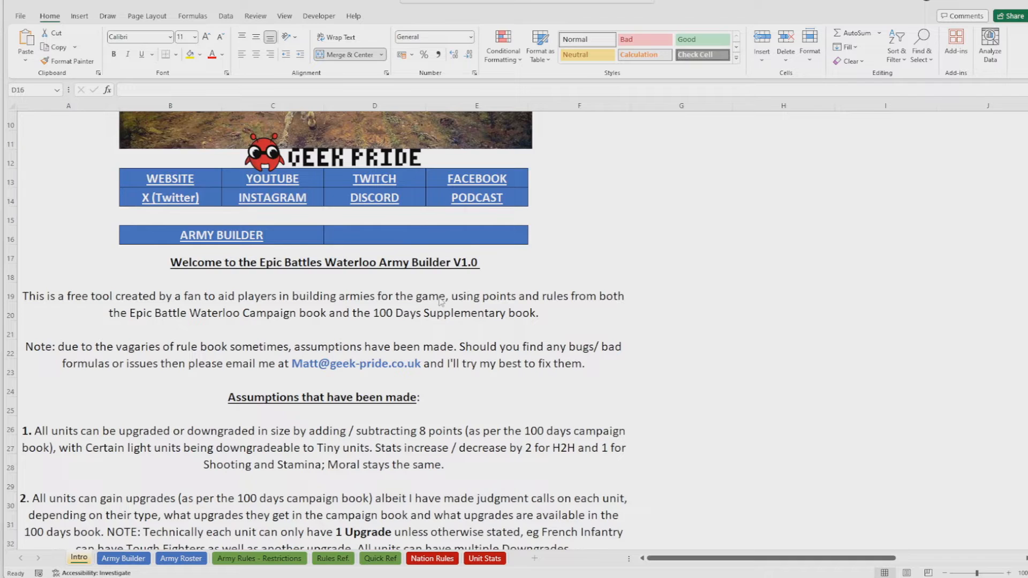
{"action": "scroll", "coordinate": [440, 302], "scroll_direction": "down", "scroll_amount": 1}
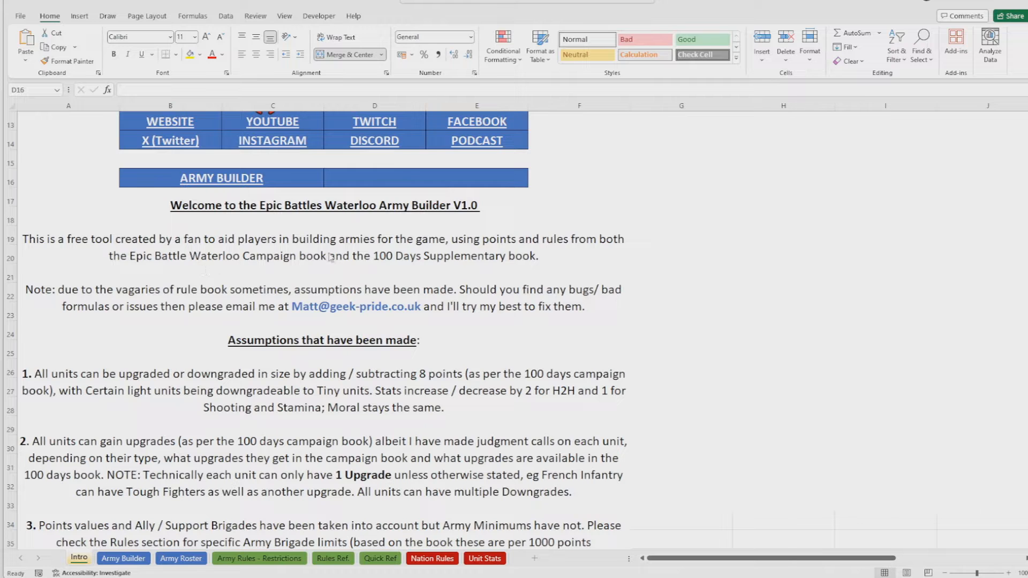
{"action": "scroll", "coordinate": [488, 369], "scroll_direction": "down", "scroll_amount": 2}
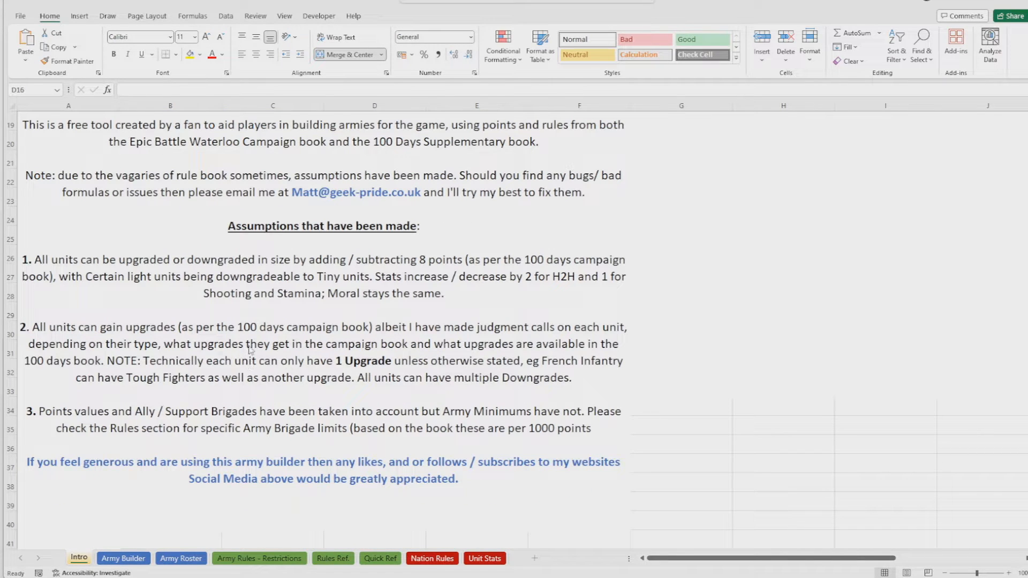
{"action": "scroll", "coordinate": [261, 367], "scroll_direction": "up", "scroll_amount": 1}
{"action": "scroll", "coordinate": [261, 368], "scroll_direction": "up", "scroll_amount": 5}
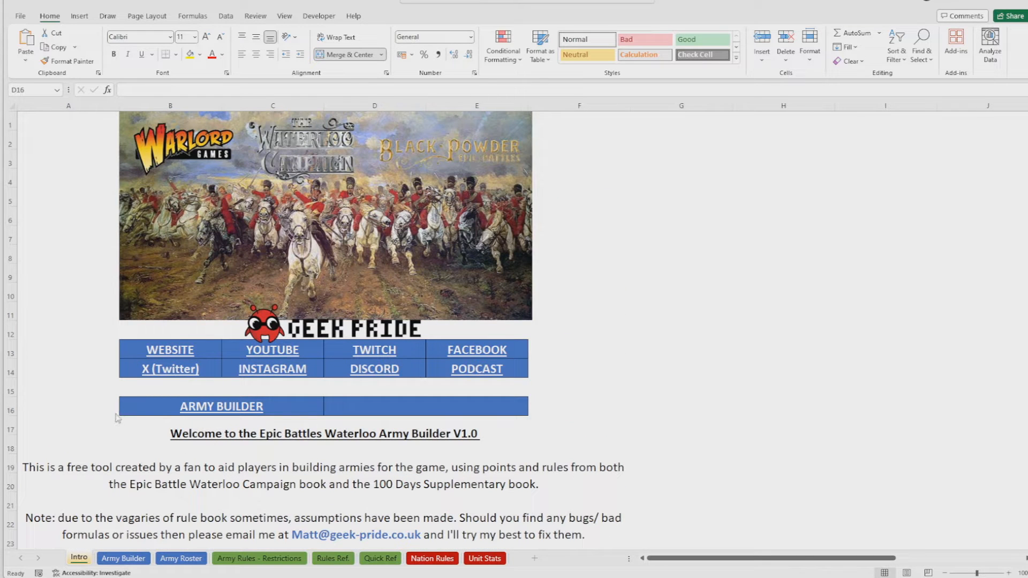
- Open the Army Builder sheet and try to edit the General cell in the army summary
{"action": "left_click", "coordinate": [135, 559]}
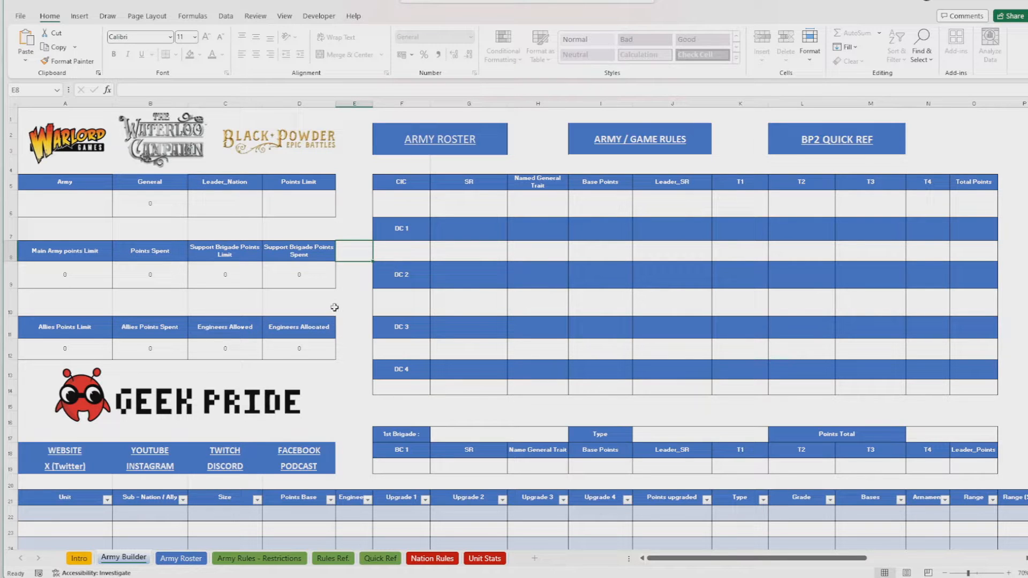
{"action": "left_click", "coordinate": [158, 206]}
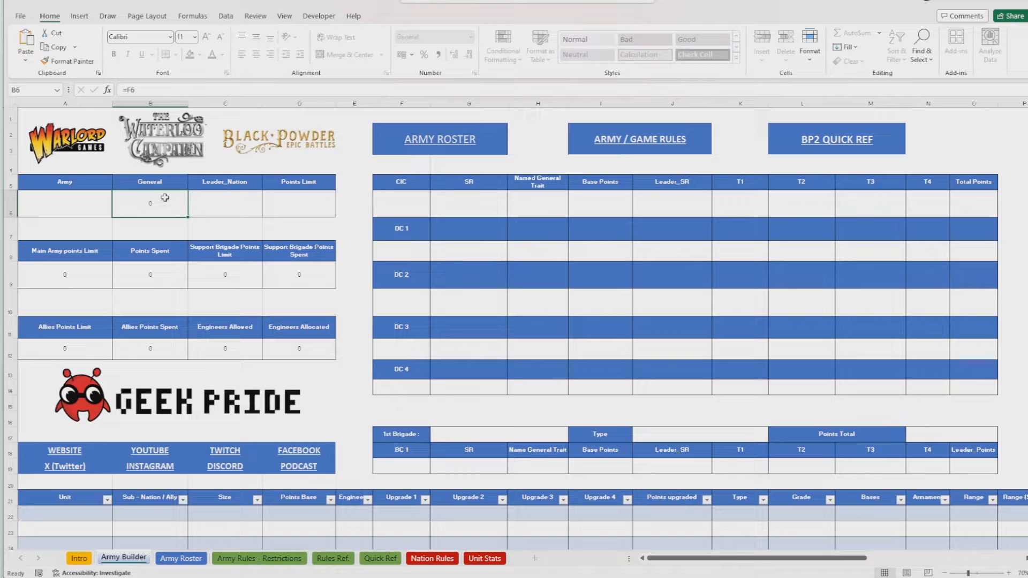
{"action": "double_click", "coordinate": [170, 193]}
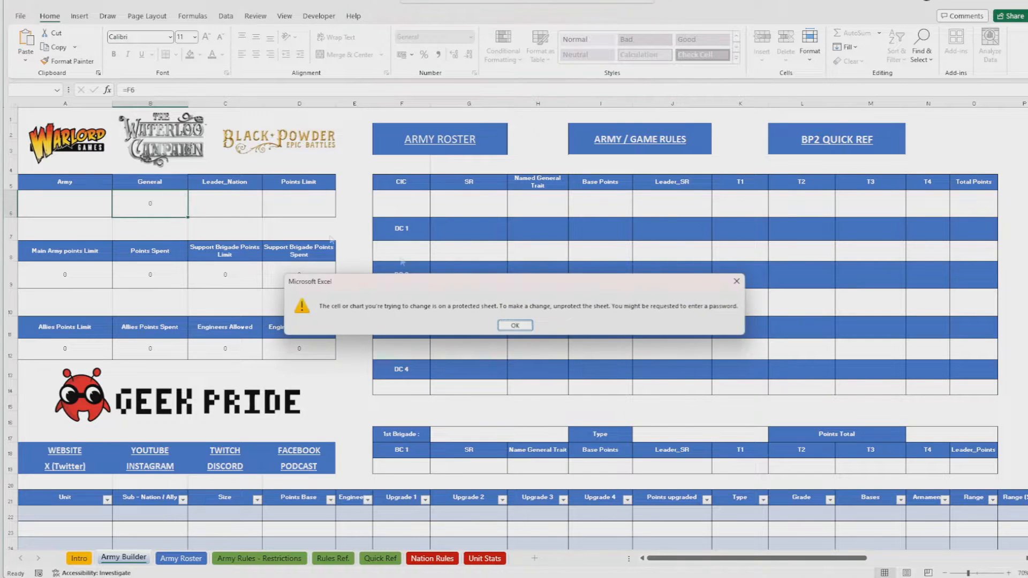
{"action": "left_click", "coordinate": [515, 327]}
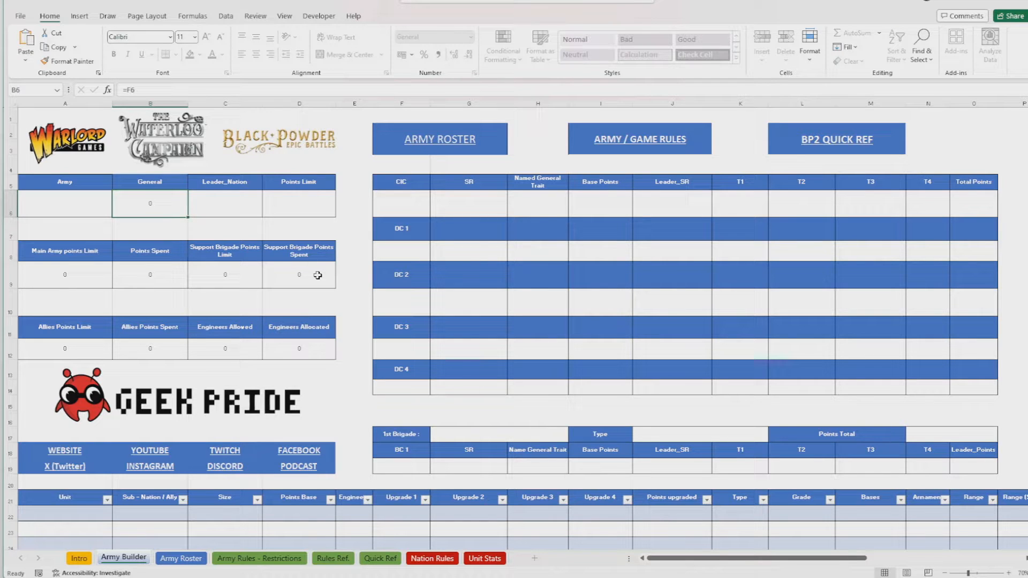
- Set the army's Points Limit to 1000
{"action": "left_click", "coordinate": [300, 209]}
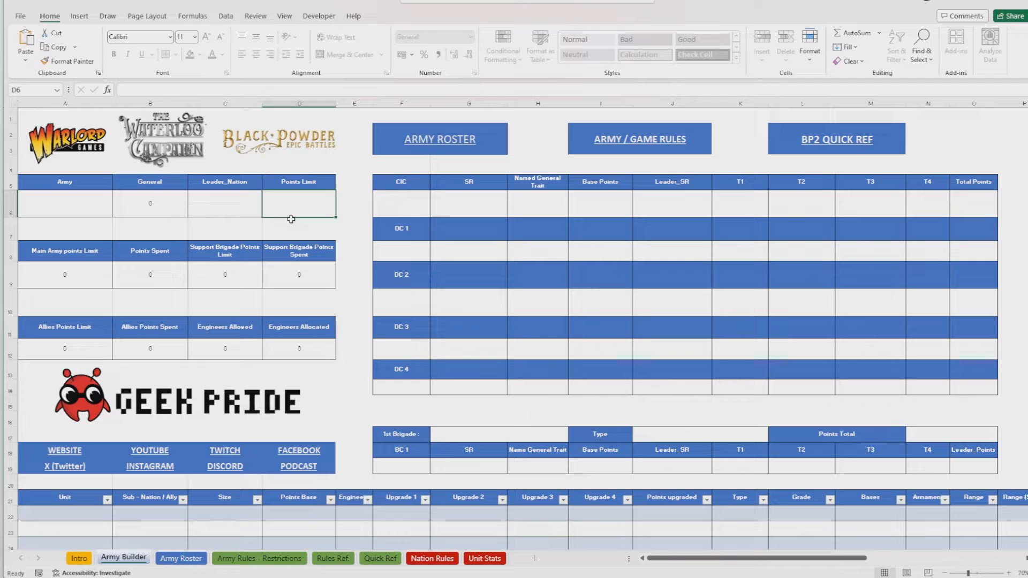
{"action": "type", "text": "2"}
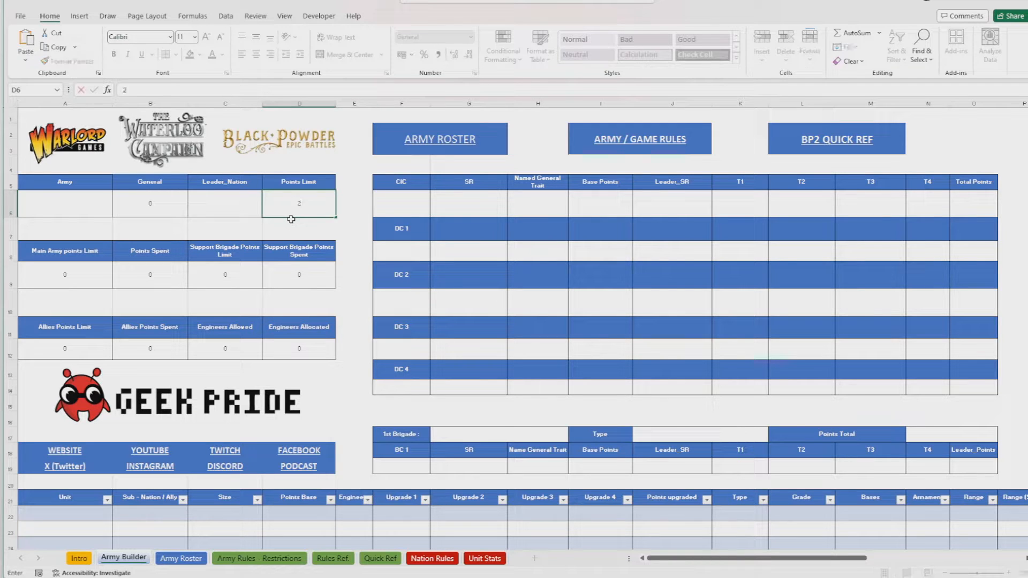
{"action": "type", "text": "000"}
{"action": "left_click", "coordinate": [363, 238]}
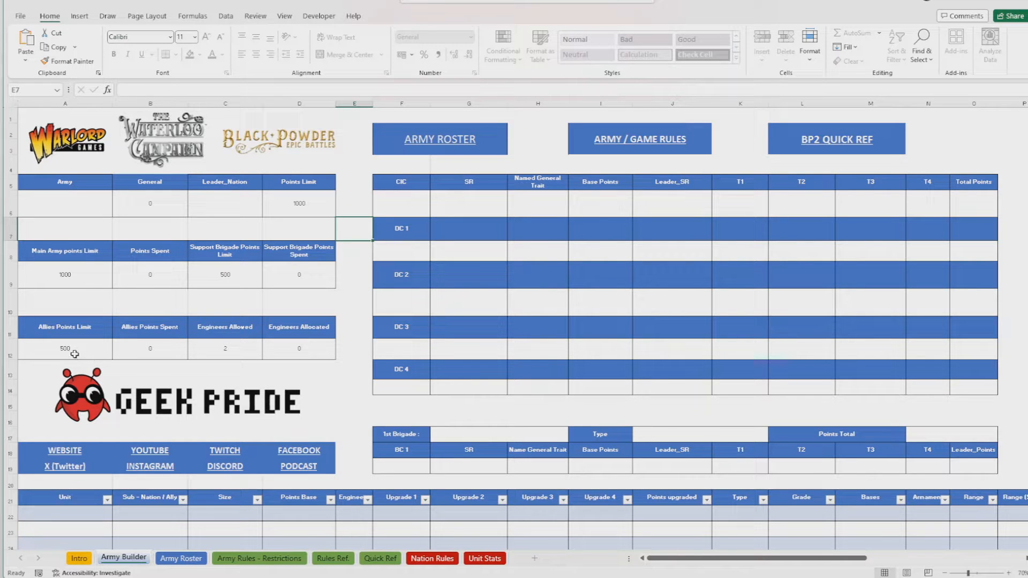
- Choose British as the Army
{"action": "left_click", "coordinate": [97, 206]}
{"action": "left_click", "coordinate": [119, 214]}
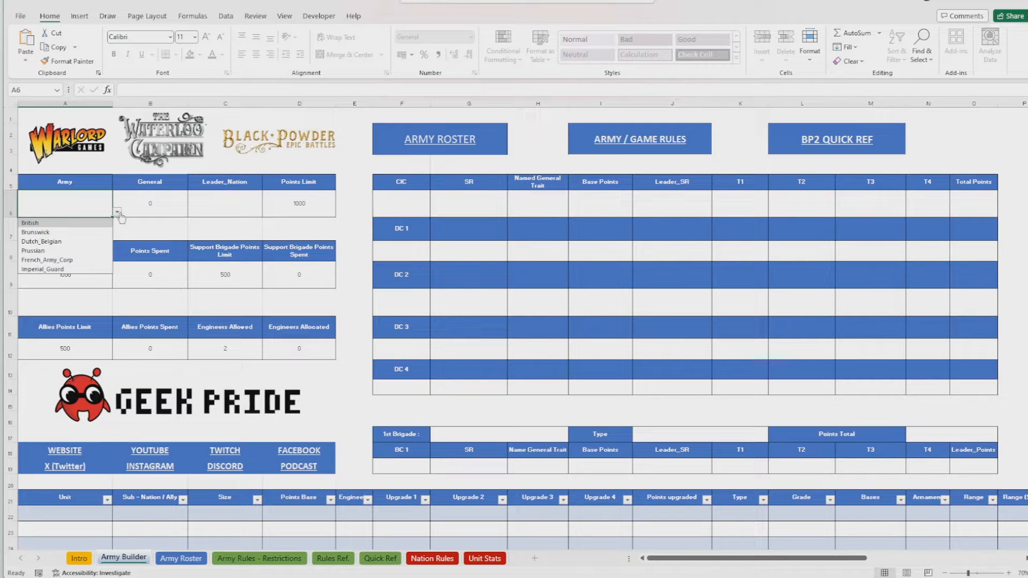
{"action": "left_click", "coordinate": [85, 222]}
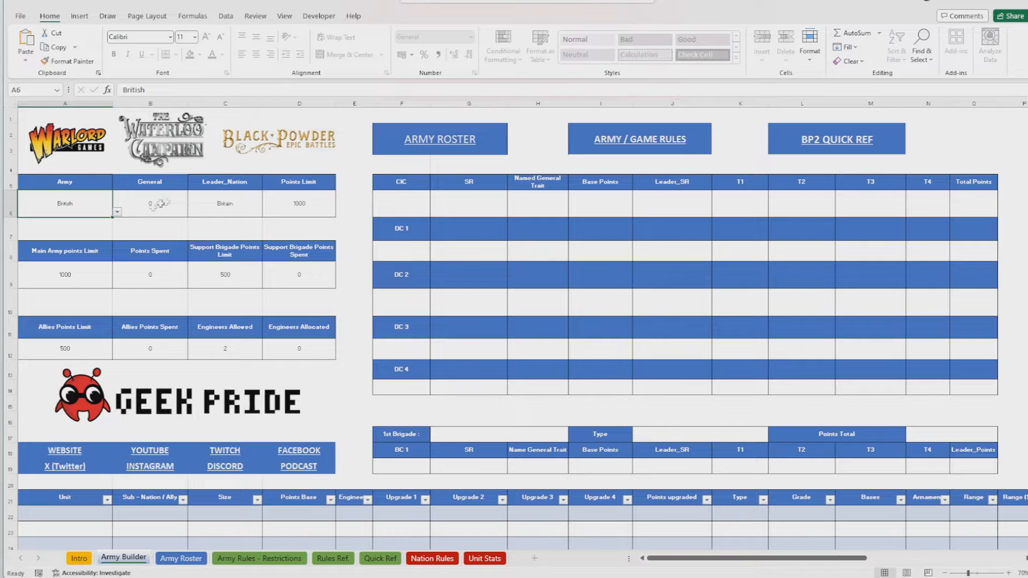
- Try French_Army_Corp as the Army and switch the choice back to British
{"action": "left_click", "coordinate": [116, 212]}
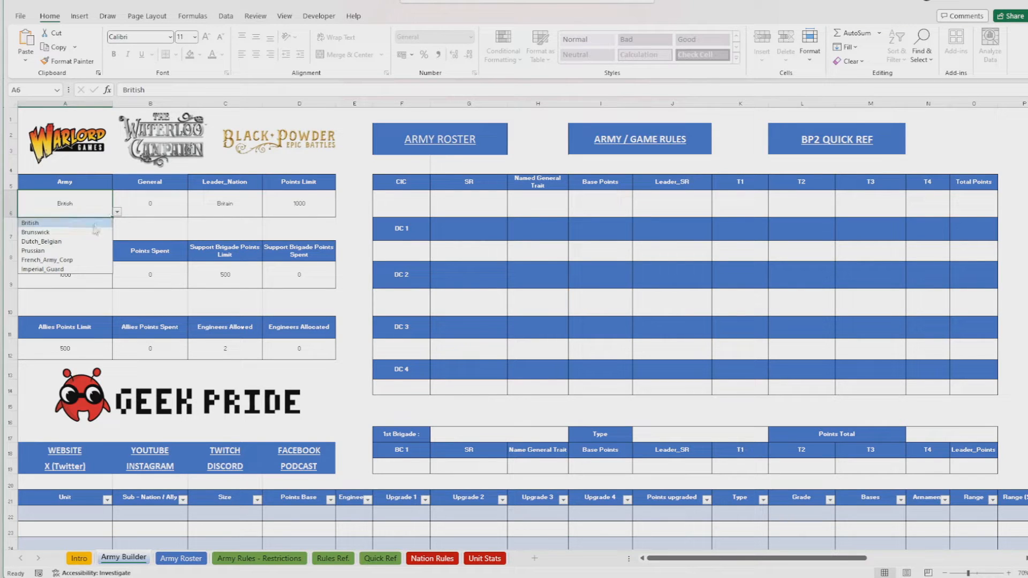
{"action": "left_click", "coordinate": [102, 262]}
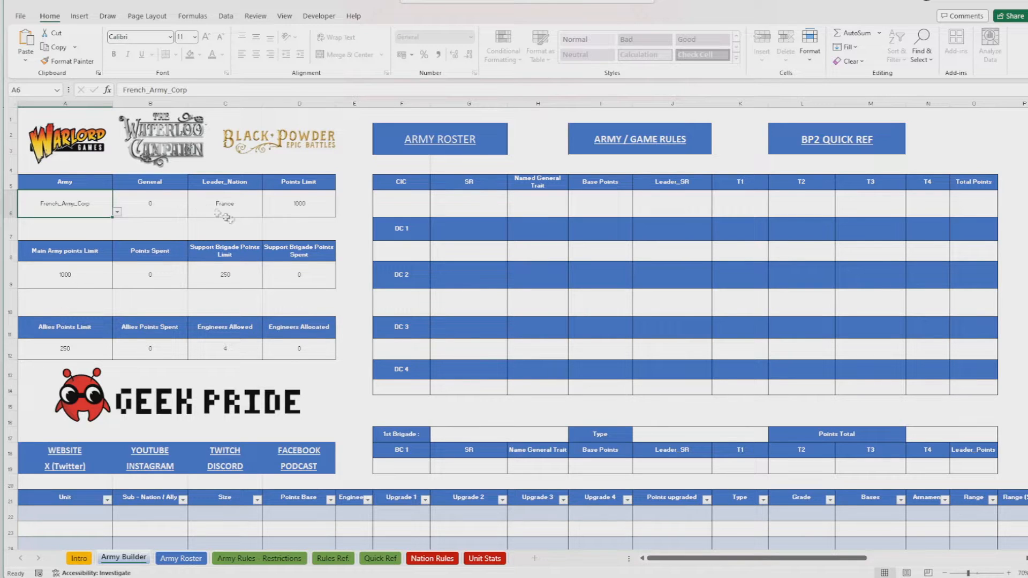
{"action": "left_click", "coordinate": [117, 212]}
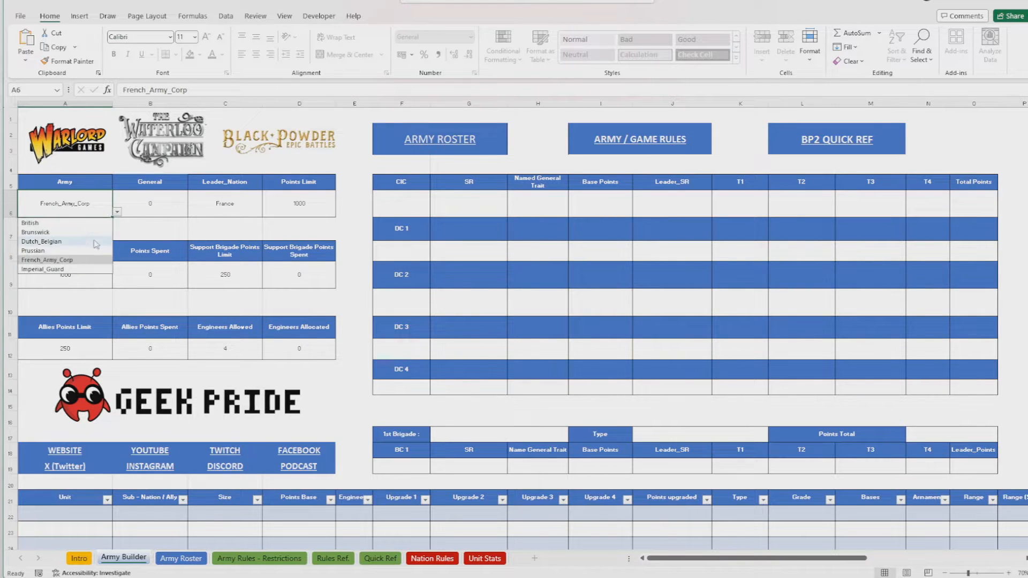
{"action": "left_click", "coordinate": [82, 224]}
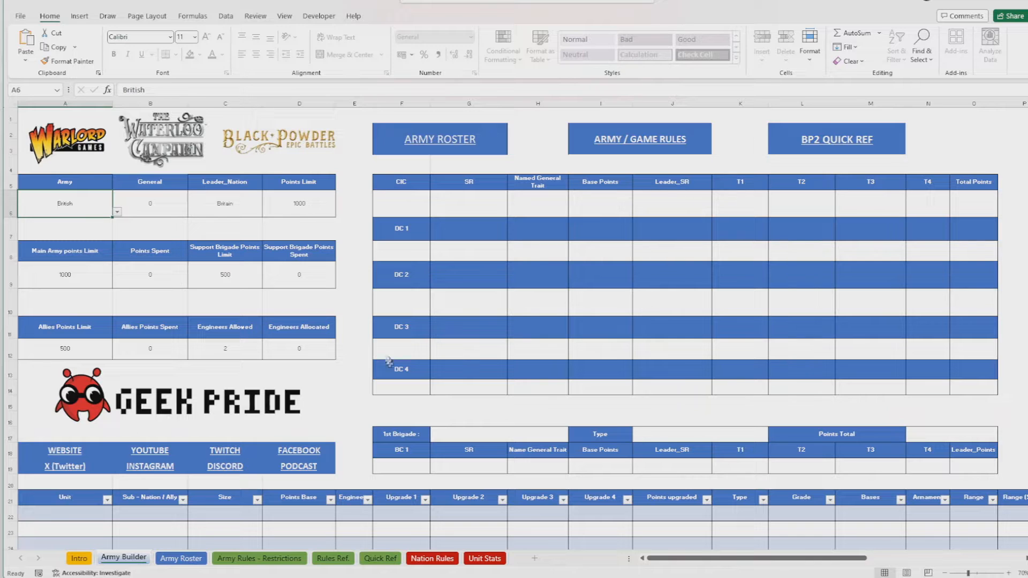
- Look through the available British generals and choose Duke of Wellington as the CIC
{"action": "left_click", "coordinate": [396, 205]}
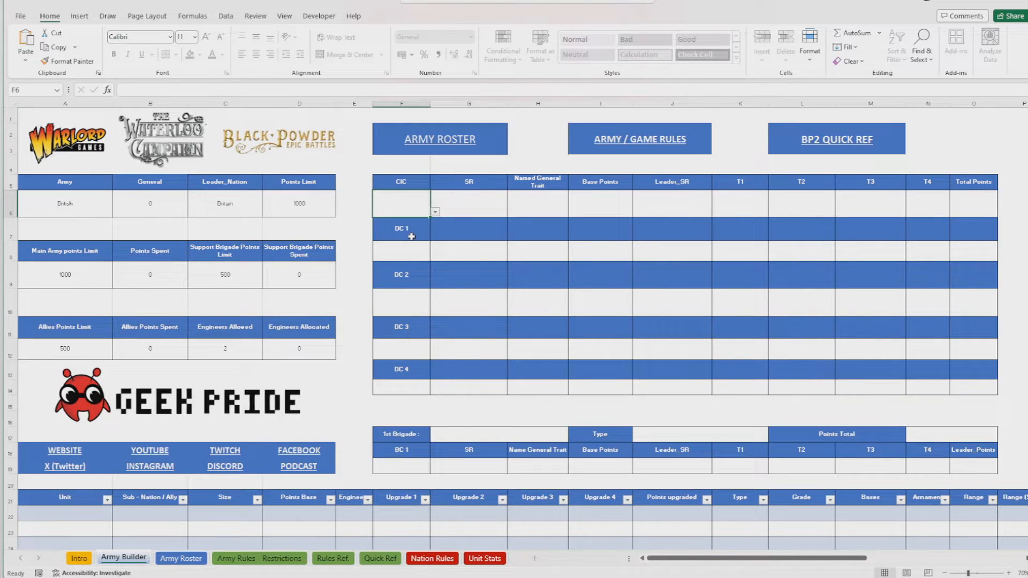
{"action": "left_click", "coordinate": [435, 212]}
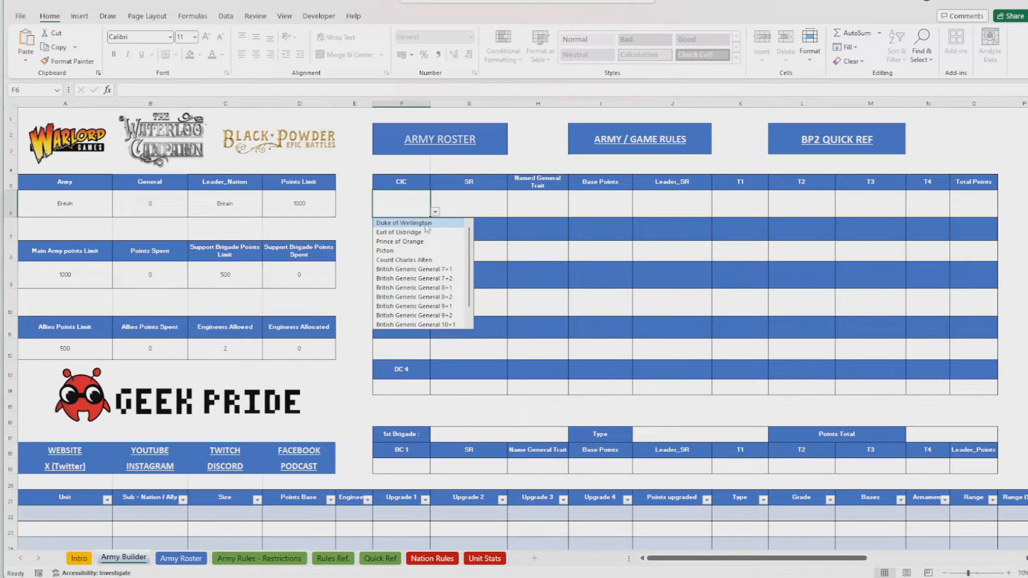
{"action": "scroll", "coordinate": [426, 268], "scroll_direction": "down", "scroll_amount": 1}
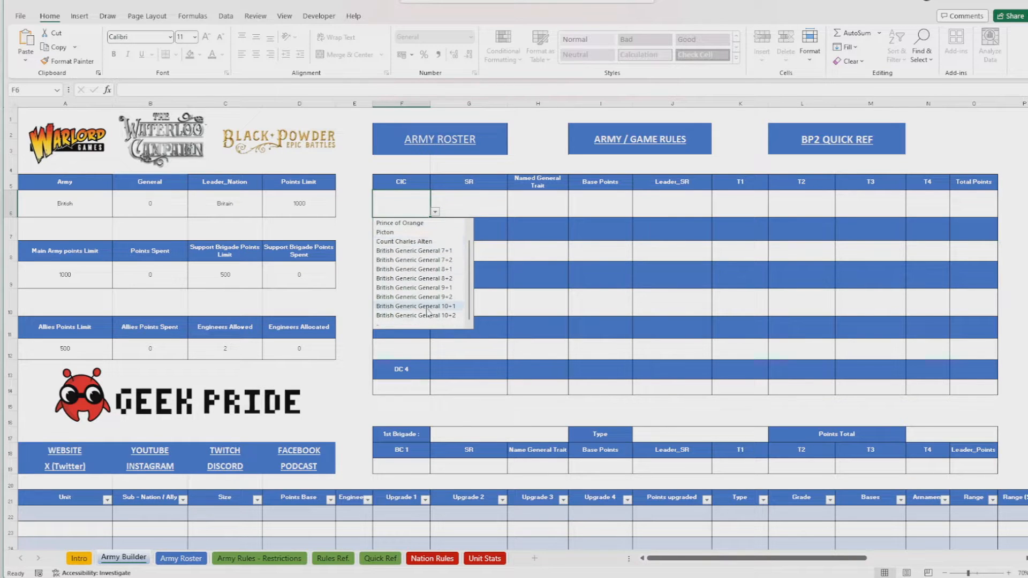
{"action": "scroll", "coordinate": [425, 300], "scroll_direction": "up", "scroll_amount": 1}
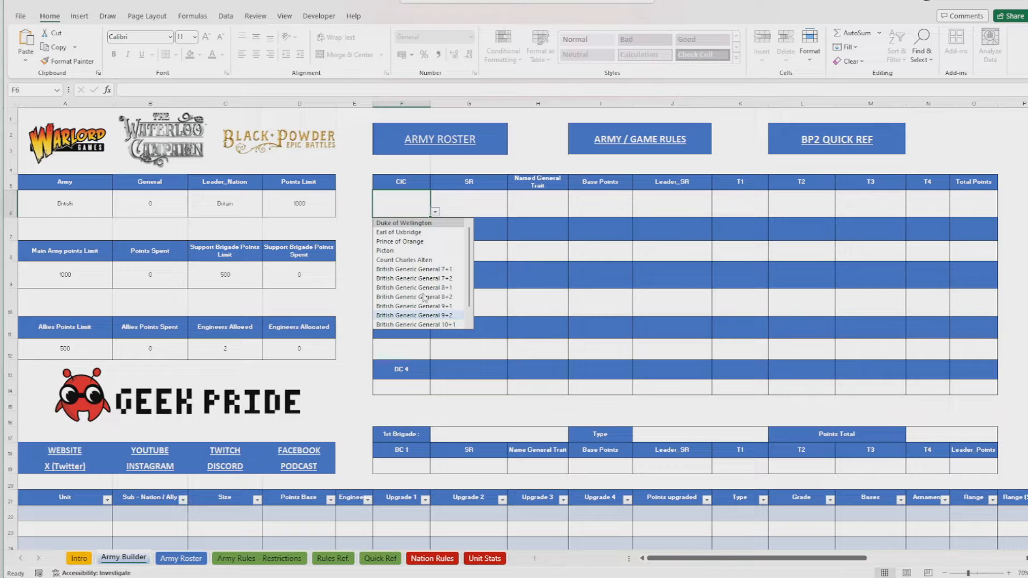
{"action": "left_click", "coordinate": [410, 222]}
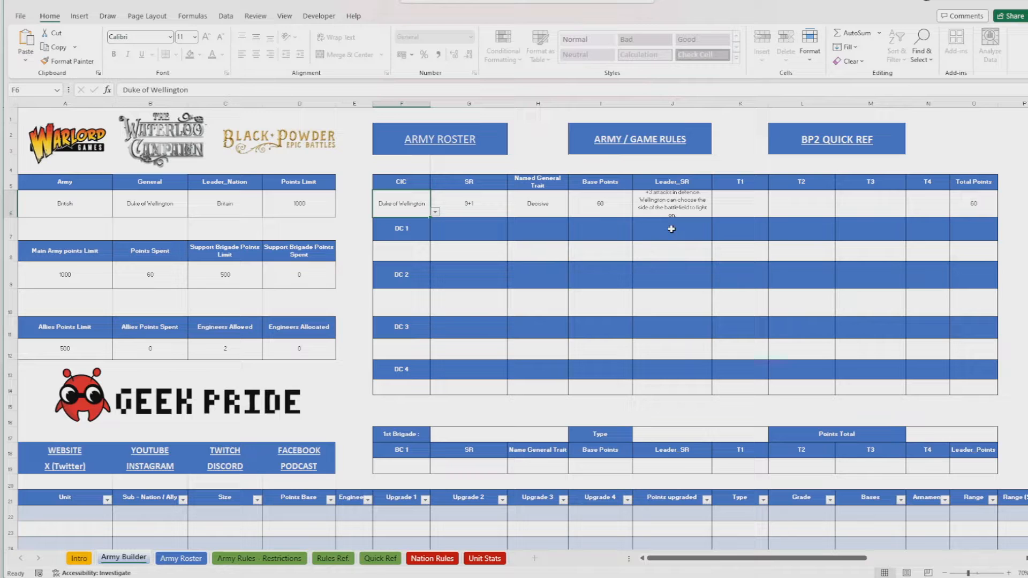
- Inspect Wellington's Leader_SR entry, try Aggressive as the CIC's T1 trait and clear it again
{"action": "left_click", "coordinate": [693, 209]}
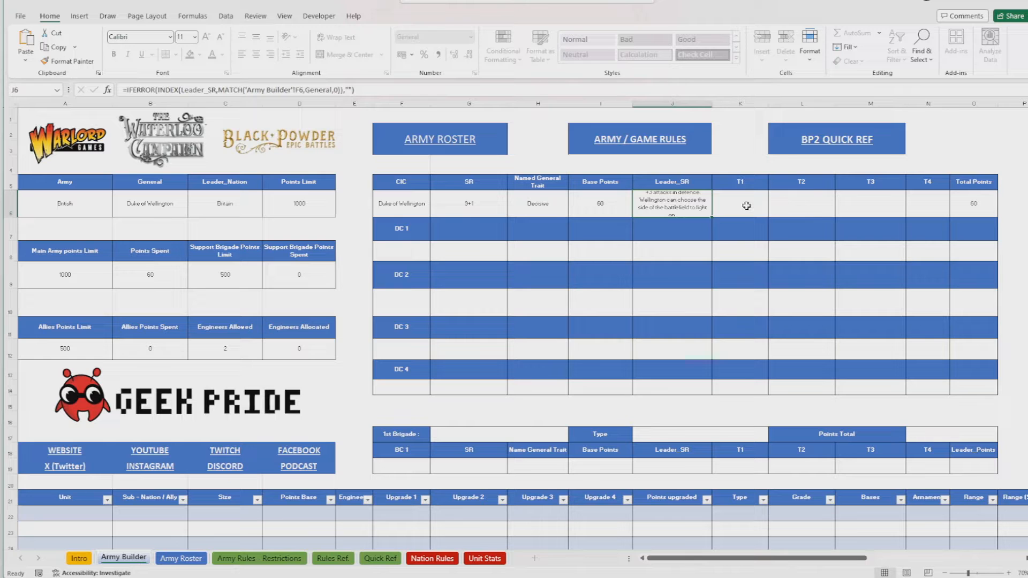
{"action": "left_click", "coordinate": [766, 212]}
{"action": "left_click", "coordinate": [774, 214]}
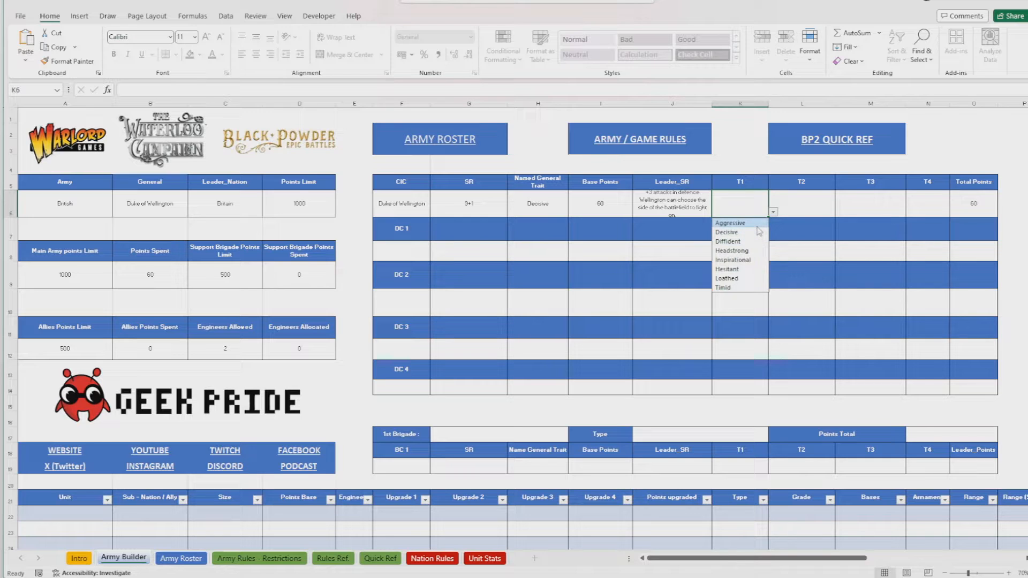
{"action": "left_click", "coordinate": [757, 225]}
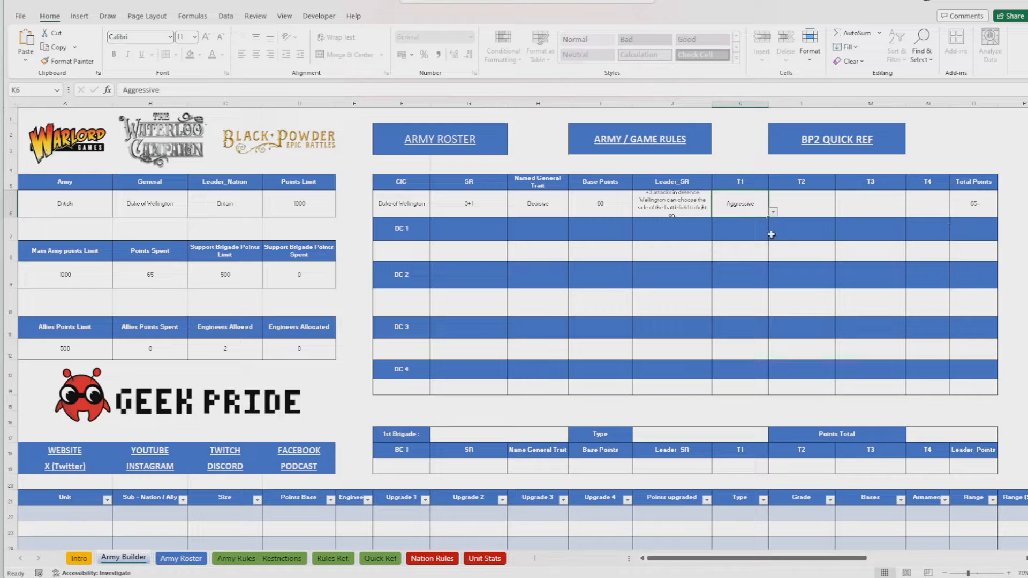
{"action": "key", "text": "Delete"}
- Change the CIC to British Generic General 9+1
{"action": "left_click", "coordinate": [412, 205]}
{"action": "left_click", "coordinate": [435, 211]}
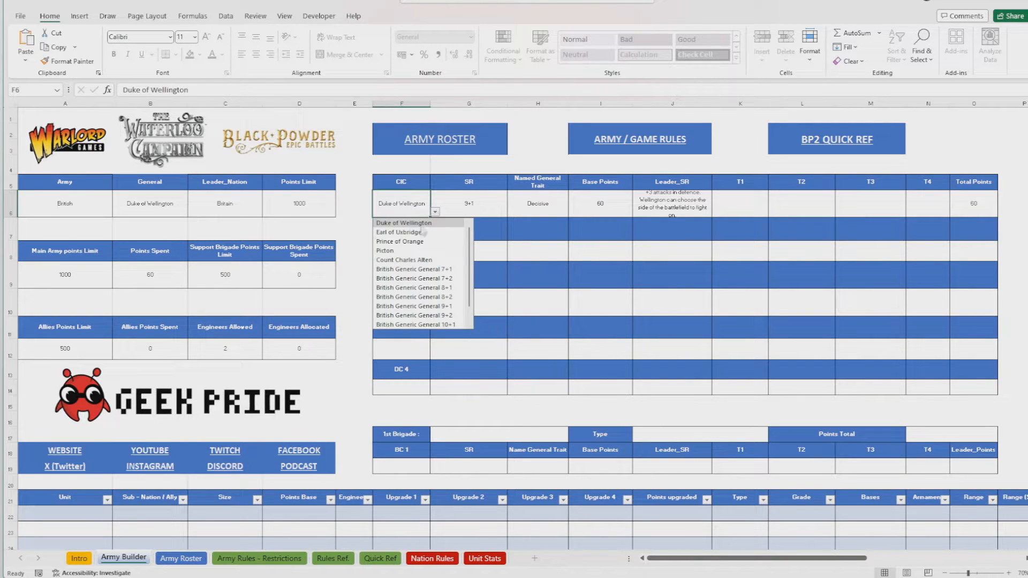
{"action": "left_click", "coordinate": [415, 306]}
- Give the generic CIC the traits Decisive in T1 and Aggressive in T2
{"action": "left_click", "coordinate": [745, 210]}
{"action": "left_click", "coordinate": [774, 213]}
{"action": "left_click", "coordinate": [729, 233]}
{"action": "left_click", "coordinate": [810, 206]}
{"action": "left_click", "coordinate": [840, 214]}
{"action": "left_click", "coordinate": [811, 224]}
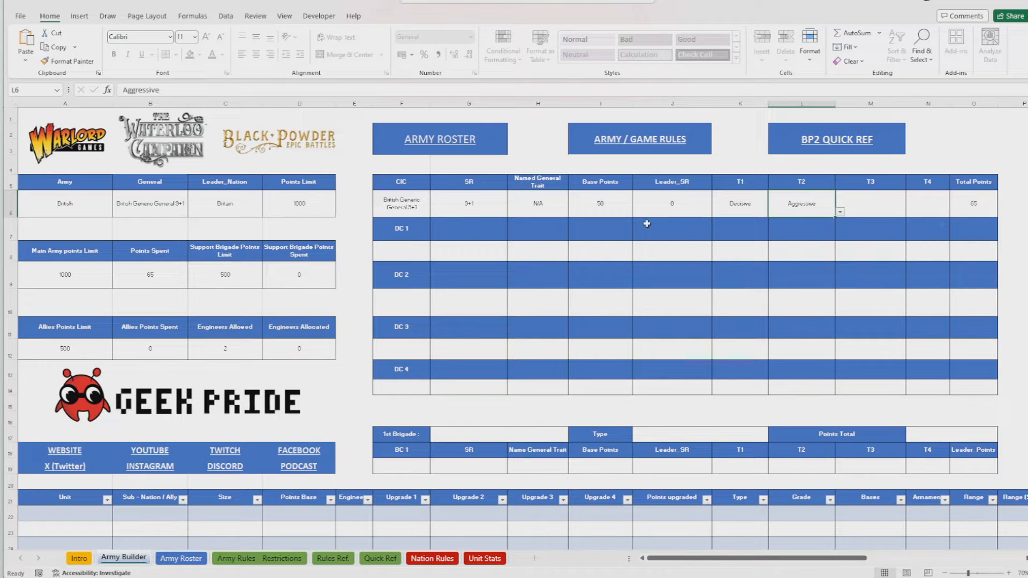
- Clear the CIC's T2 and T1 traits
{"action": "left_click", "coordinate": [788, 213]}
{"action": "key", "text": "Delete"}
{"action": "left_click", "coordinate": [738, 210]}
{"action": "key", "text": "Delete"}
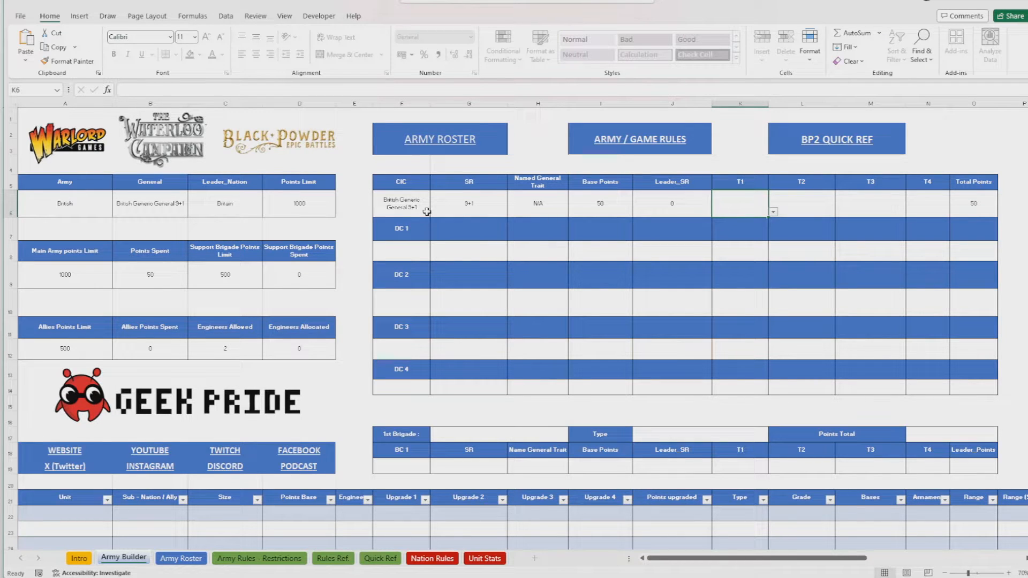
- Review the generals available for DC 1, leaving the entry empty
{"action": "left_click", "coordinate": [406, 255]}
{"action": "left_click", "coordinate": [435, 257]}
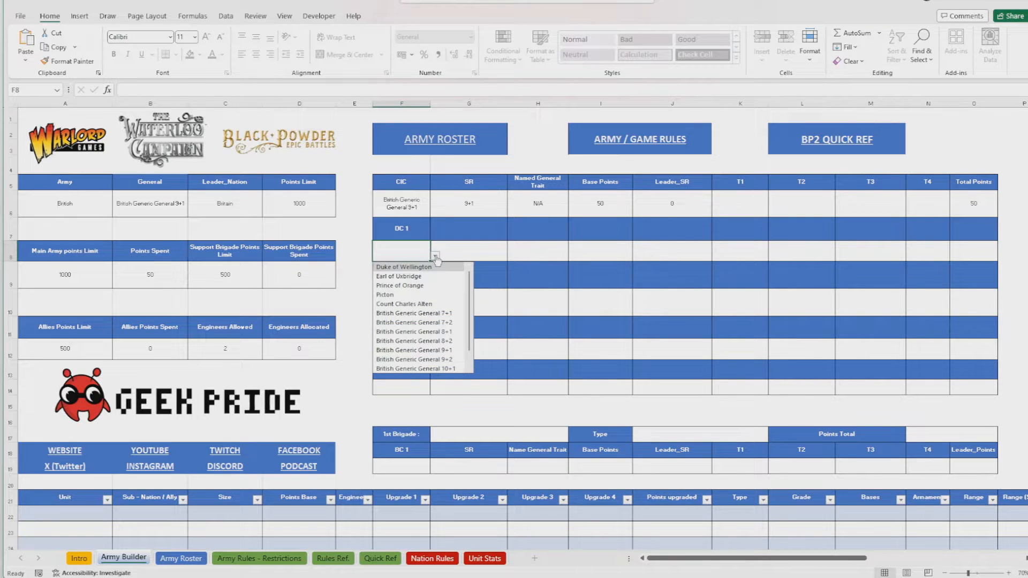
{"action": "left_click", "coordinate": [436, 256]}
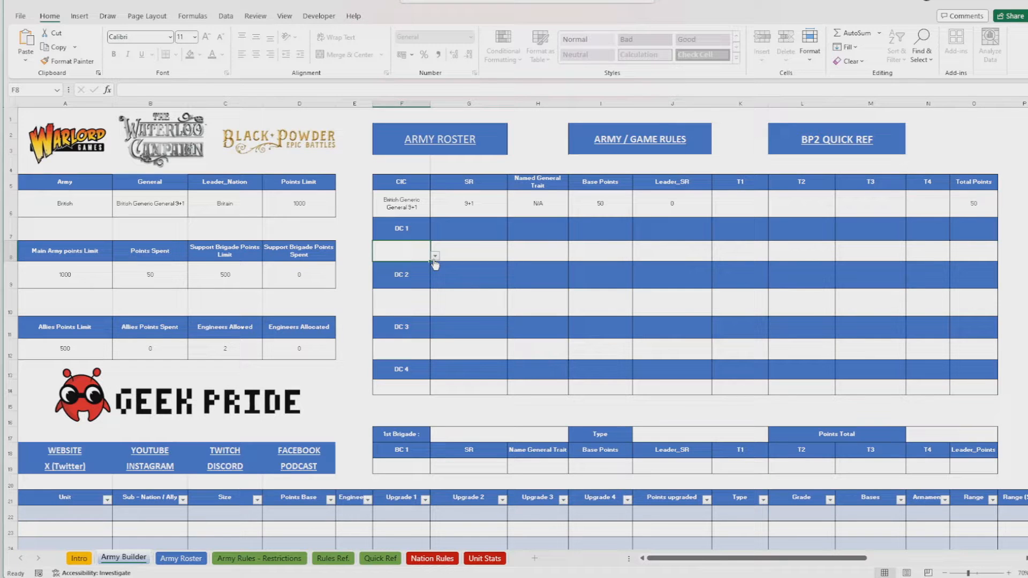
{"action": "left_click", "coordinate": [435, 257]}
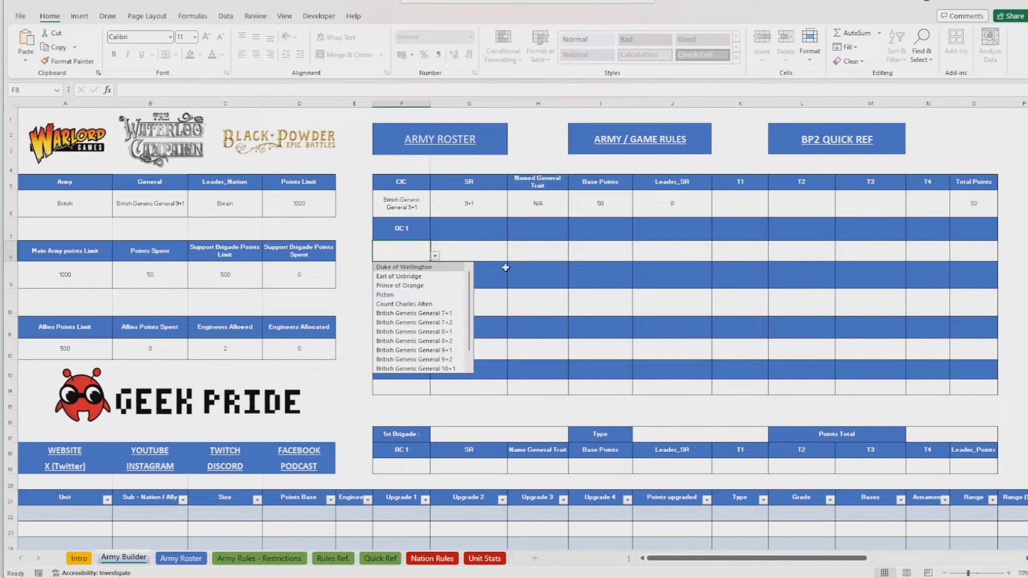
{"action": "left_click", "coordinate": [564, 249]}
- Review the nations available for the 1st Brigade without choosing one
{"action": "scroll", "coordinate": [564, 248], "scroll_direction": "down", "scroll_amount": 3}
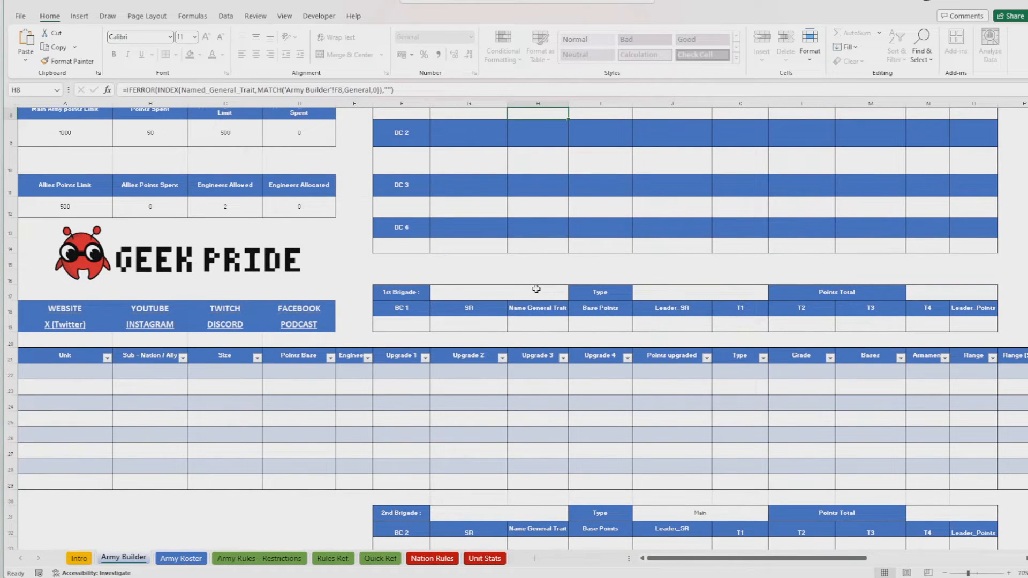
{"action": "left_click", "coordinate": [536, 289]}
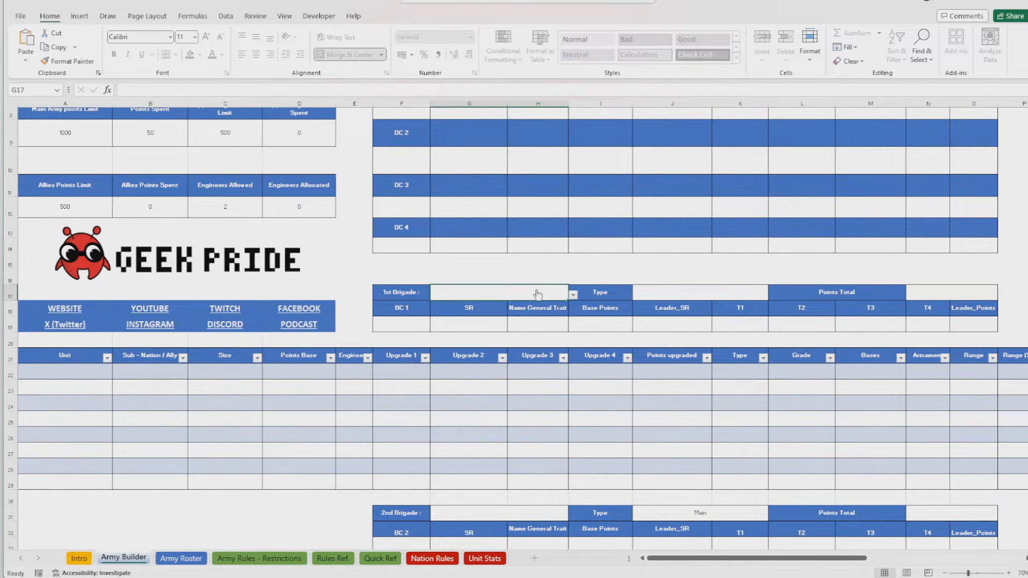
{"action": "left_click", "coordinate": [574, 296]}
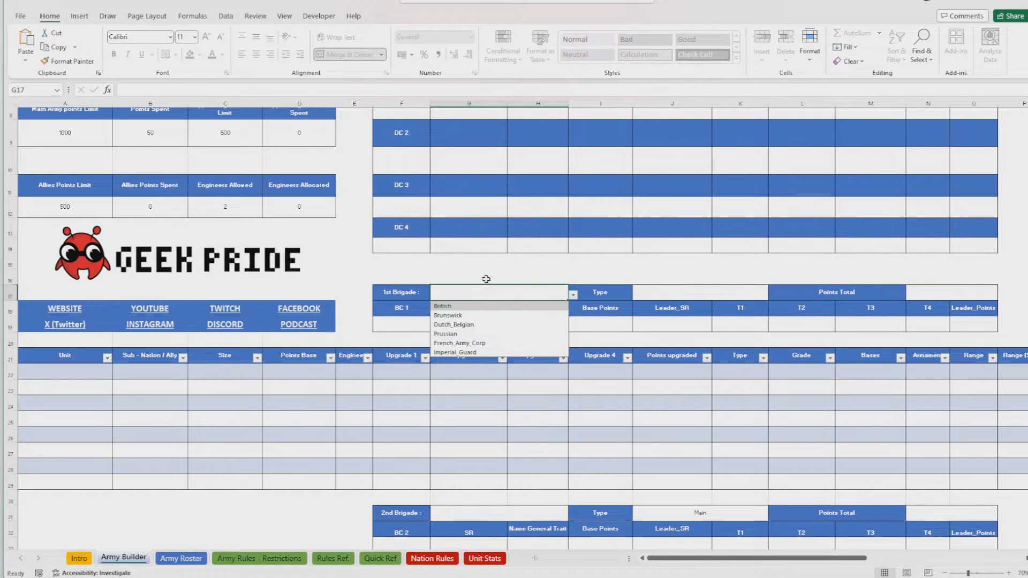
{"action": "scroll", "coordinate": [486, 279], "scroll_direction": "up", "scroll_amount": 1}
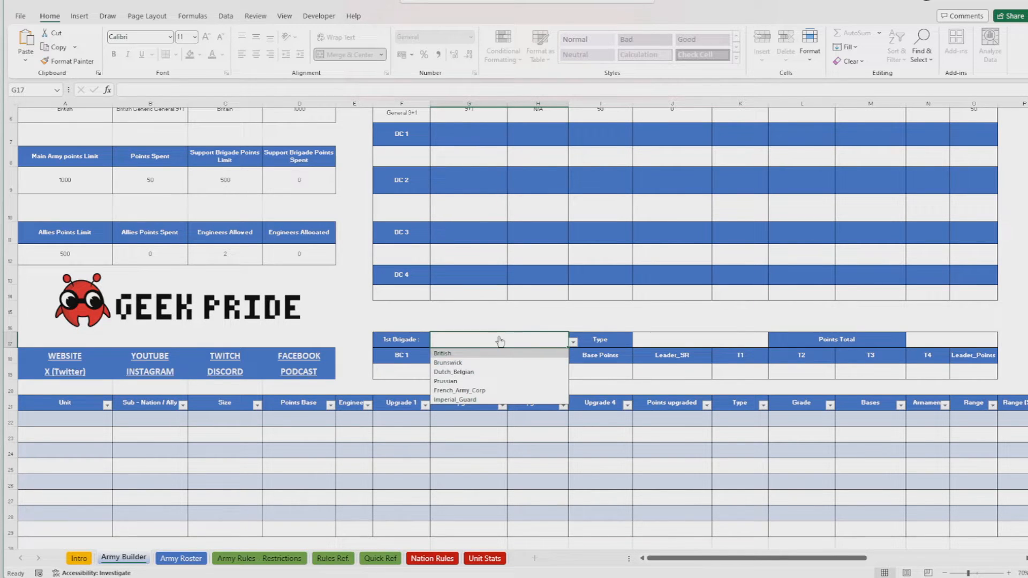
{"action": "left_click", "coordinate": [497, 315]}
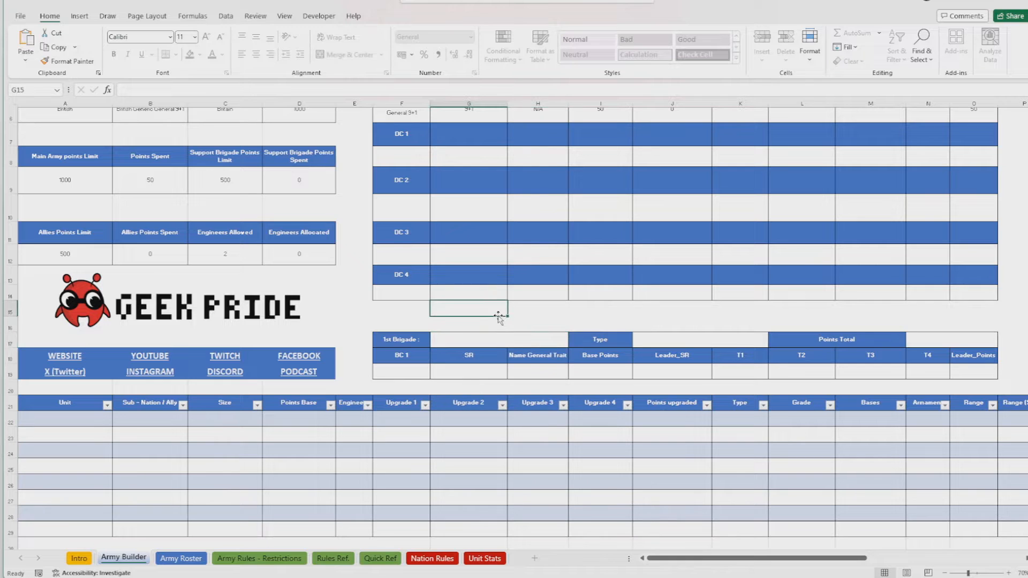
- Set the 1st Brigade's nation to British and its type to Main
{"action": "left_click", "coordinate": [542, 340]}
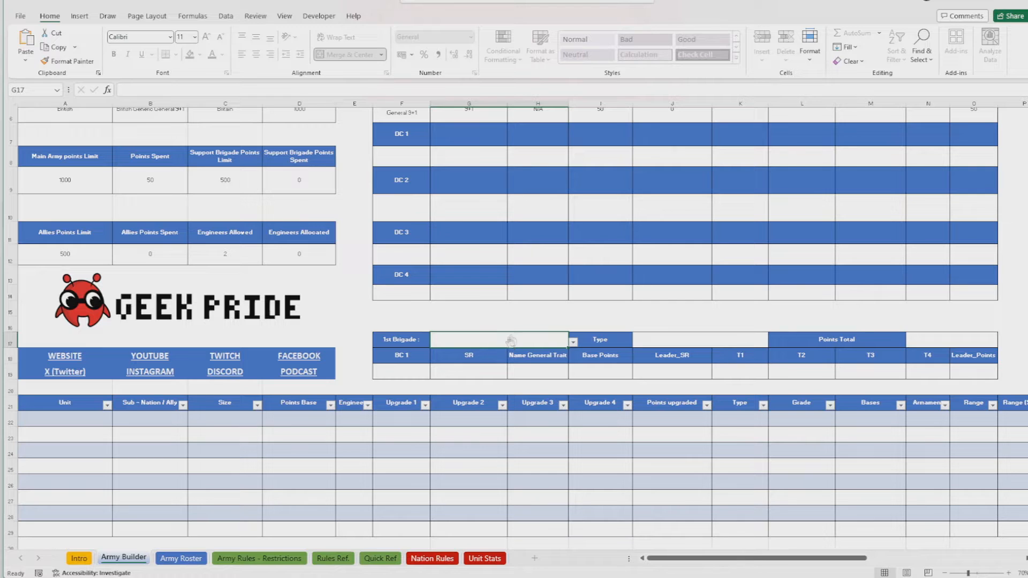
{"action": "left_click", "coordinate": [573, 341]}
{"action": "left_click", "coordinate": [526, 354]}
{"action": "left_click", "coordinate": [525, 355]}
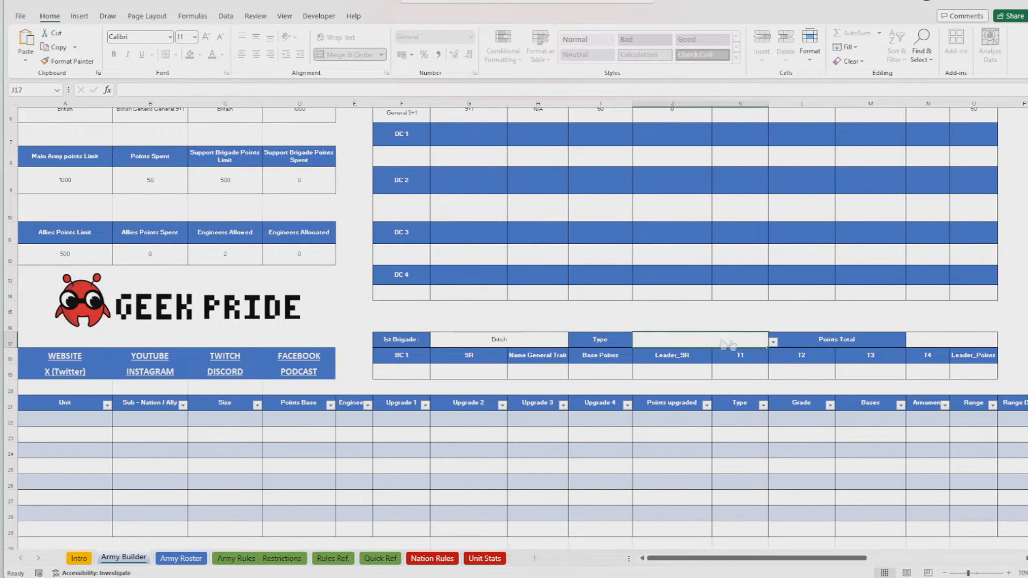
{"action": "left_click", "coordinate": [774, 343]}
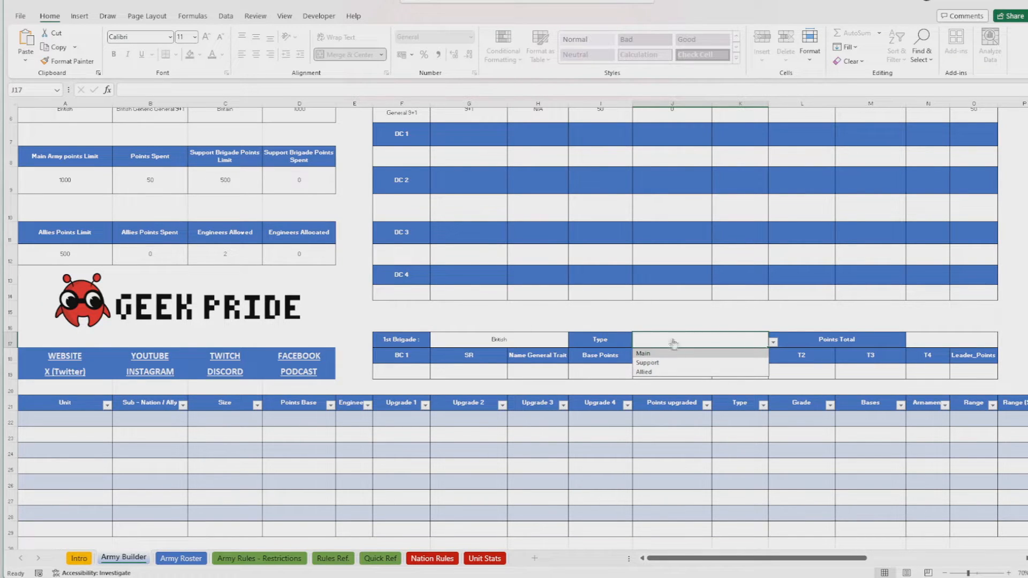
{"action": "left_click", "coordinate": [704, 355]}
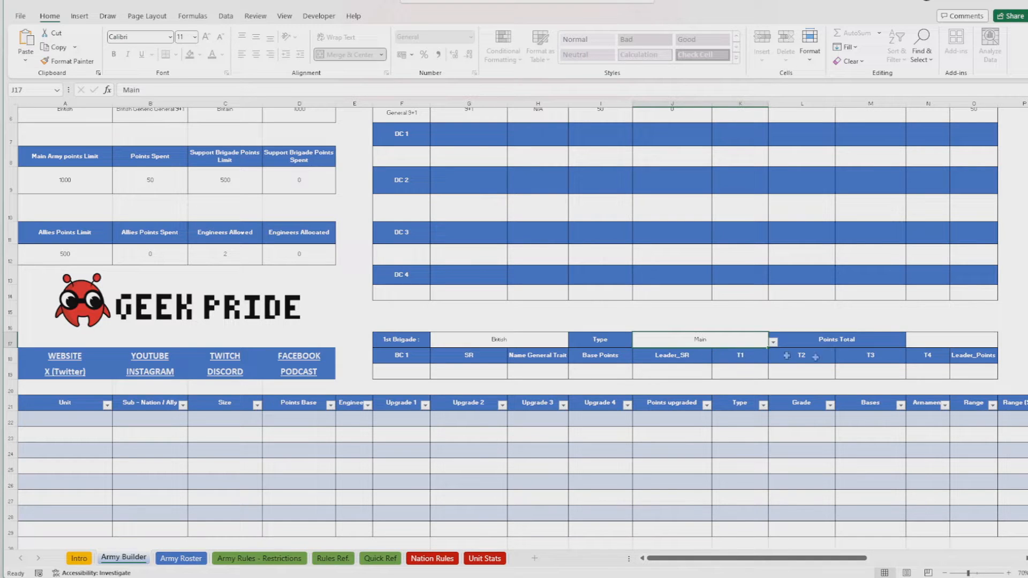
{"action": "left_click", "coordinate": [756, 314]}
- Assign British Generic General 8+1 as BC 1 of the 1st Brigade and give him the T1 trait Decisive
{"action": "left_click", "coordinate": [411, 378]}
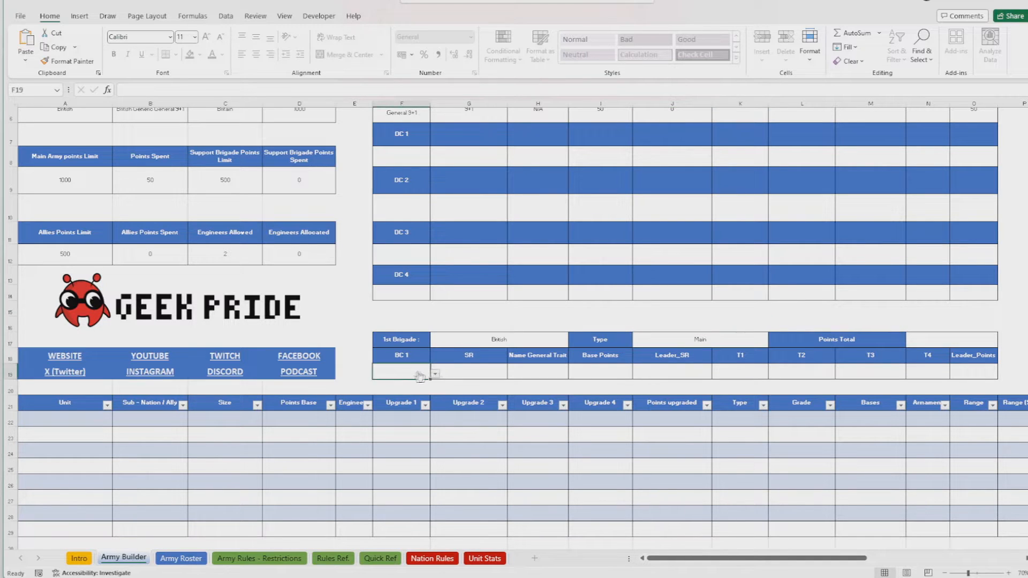
{"action": "left_click", "coordinate": [435, 374]}
{"action": "left_click", "coordinate": [421, 450]}
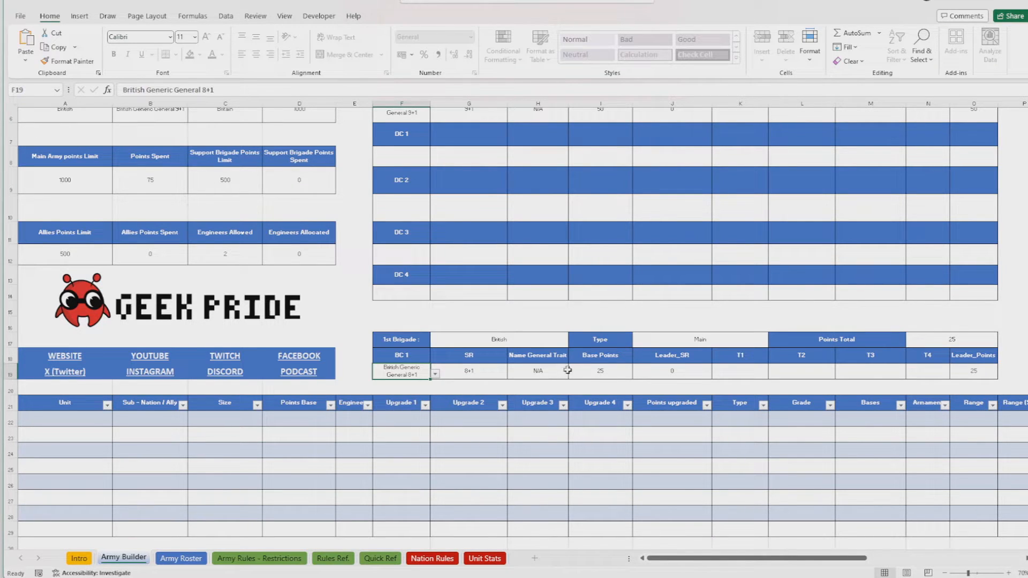
{"action": "left_click", "coordinate": [737, 374]}
{"action": "left_click", "coordinate": [773, 374]}
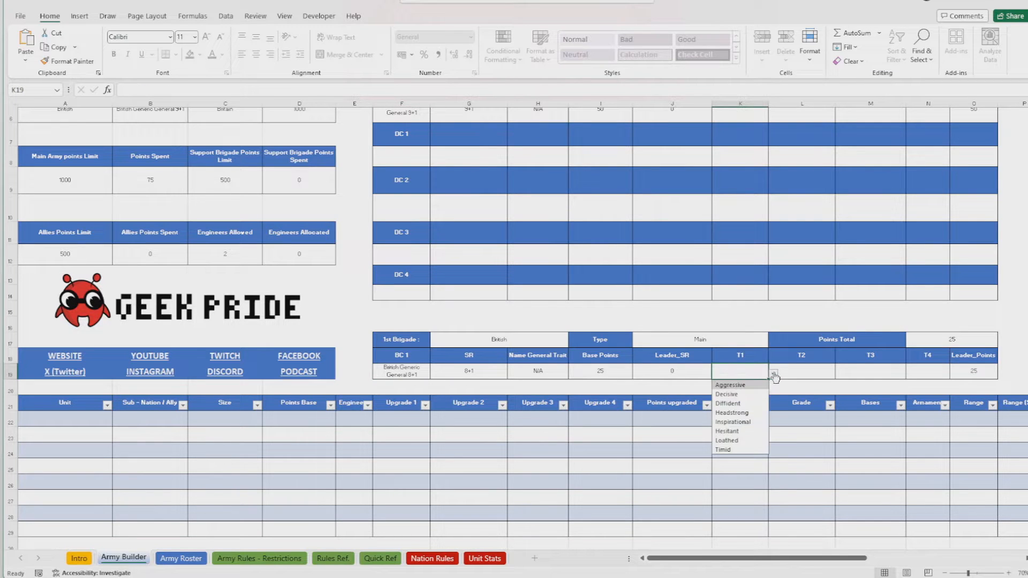
{"action": "left_click", "coordinate": [742, 396]}
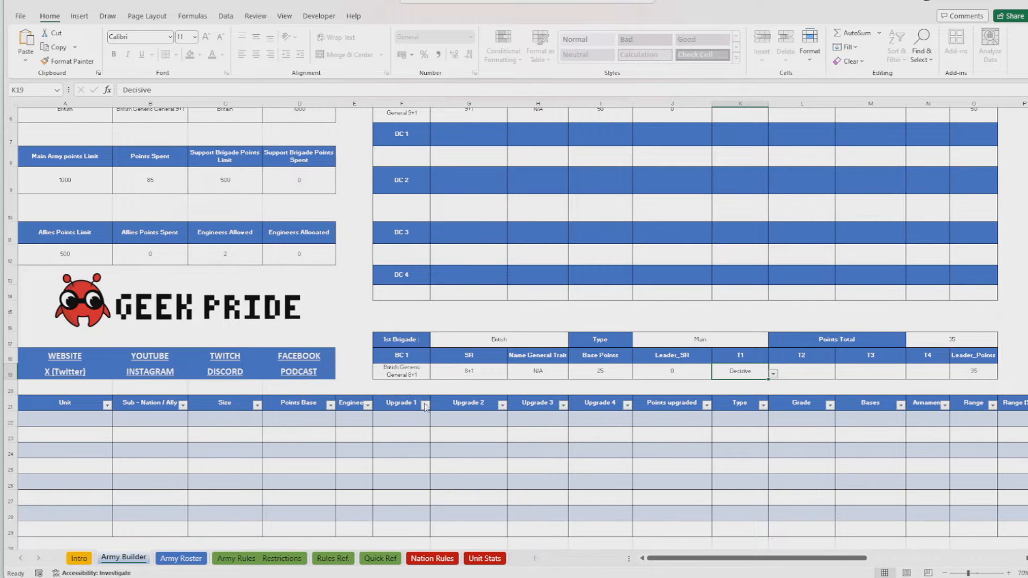
- Browse the units available for the first unit row of the 1st Brigade without picking one
{"action": "scroll", "coordinate": [407, 380], "scroll_direction": "down", "scroll_amount": 2}
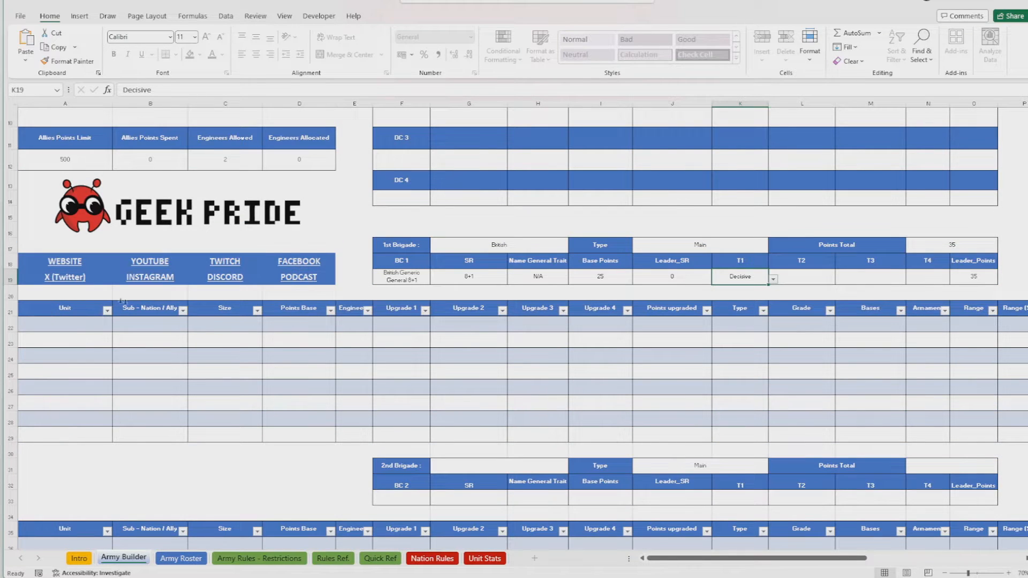
{"action": "left_click", "coordinate": [72, 325]}
{"action": "left_click", "coordinate": [116, 328]}
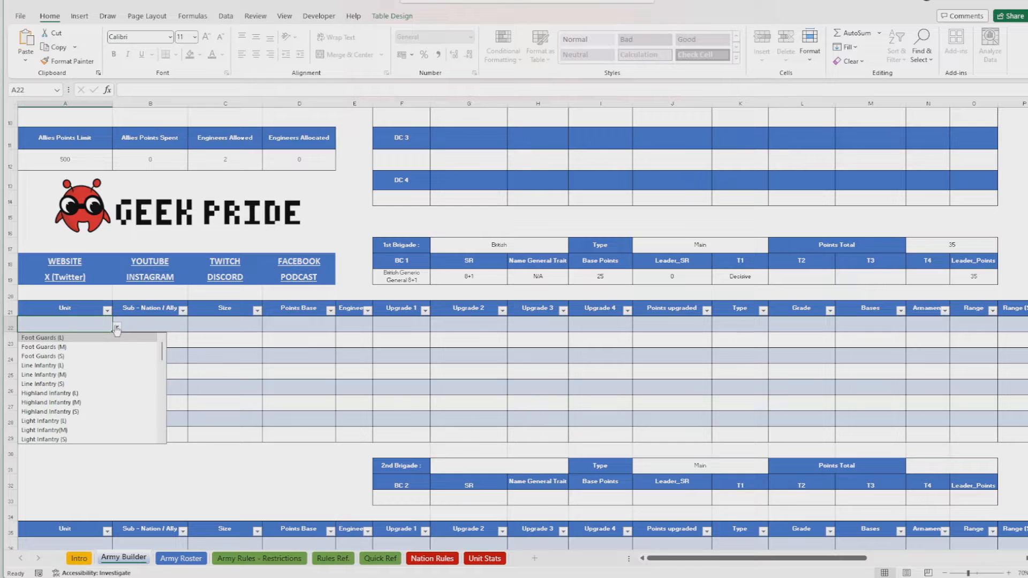
{"action": "scroll", "coordinate": [127, 371], "scroll_direction": "down", "scroll_amount": 2}
{"action": "scroll", "coordinate": [128, 370], "scroll_direction": "down", "scroll_amount": 10}
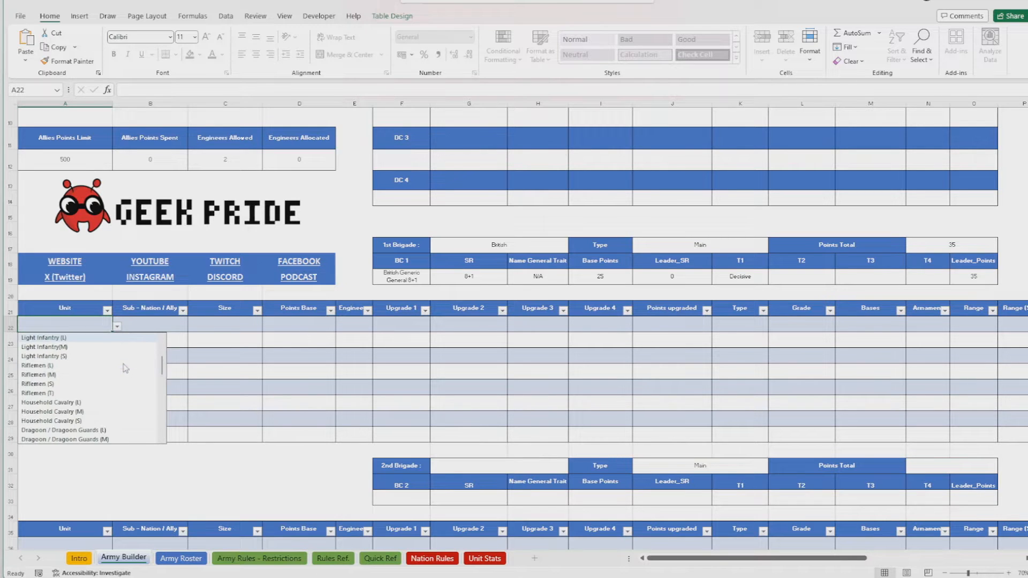
{"action": "scroll", "coordinate": [125, 369], "scroll_direction": "up", "scroll_amount": 12}
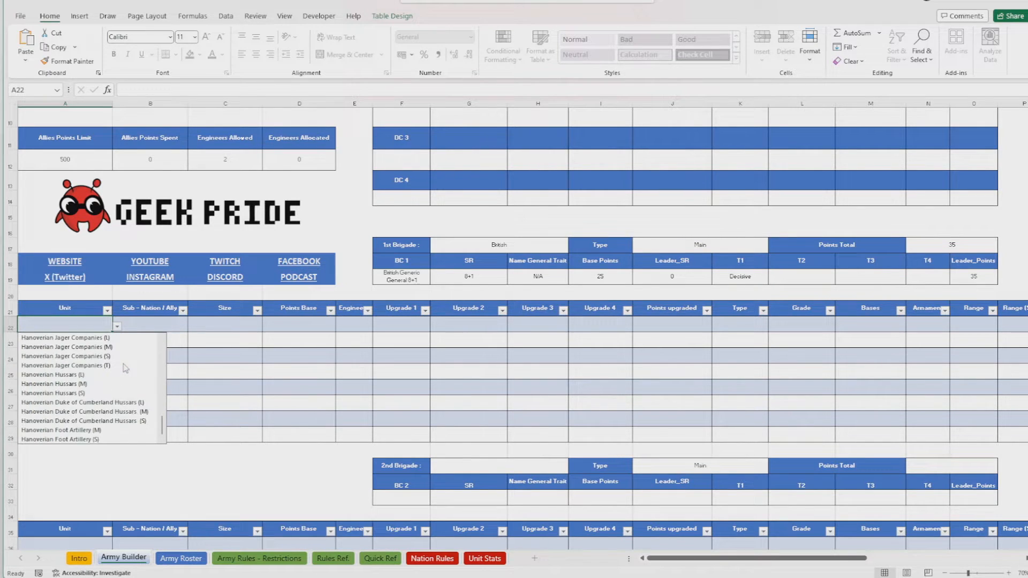
{"action": "left_click", "coordinate": [216, 480]}
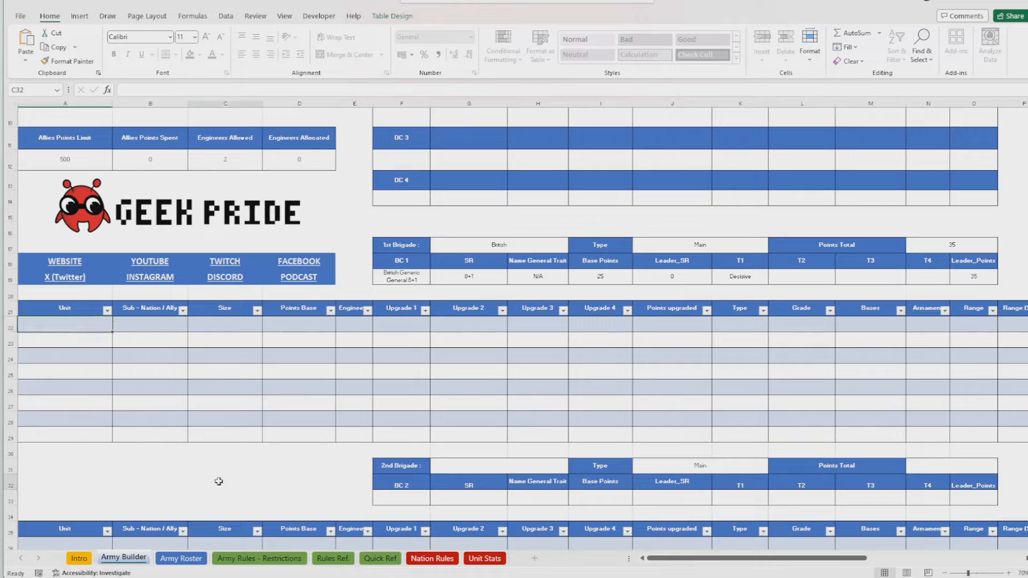
- Examine the size, points, type and grade of the British units on the Unit Stats sheet
{"action": "left_click", "coordinate": [485, 559]}
{"action": "scroll", "coordinate": [397, 357], "scroll_direction": "up", "scroll_amount": 6}
{"action": "scroll", "coordinate": [397, 358], "scroll_direction": "up", "scroll_amount": 20}
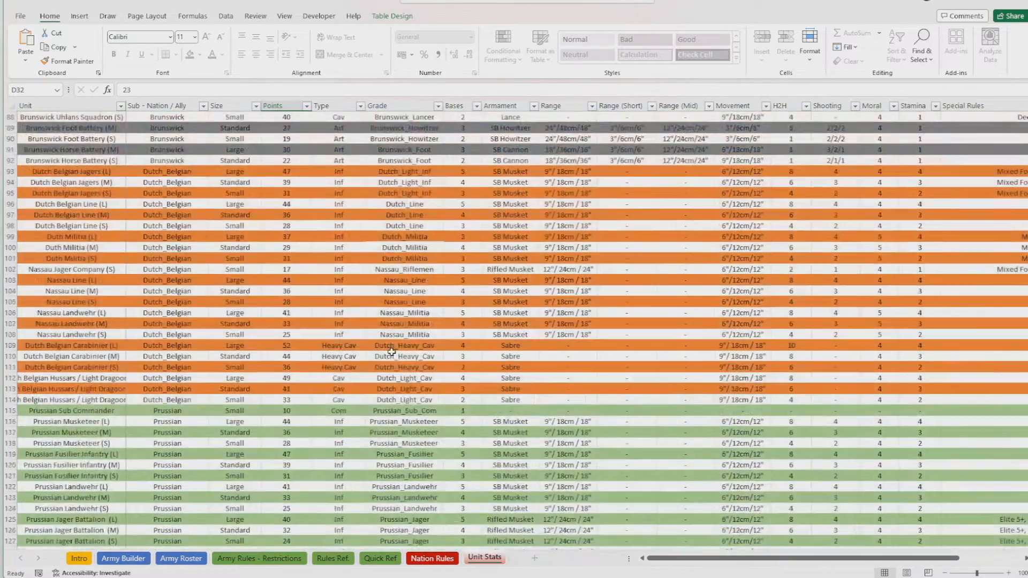
{"action": "scroll", "coordinate": [386, 329], "scroll_direction": "up", "scroll_amount": 1}
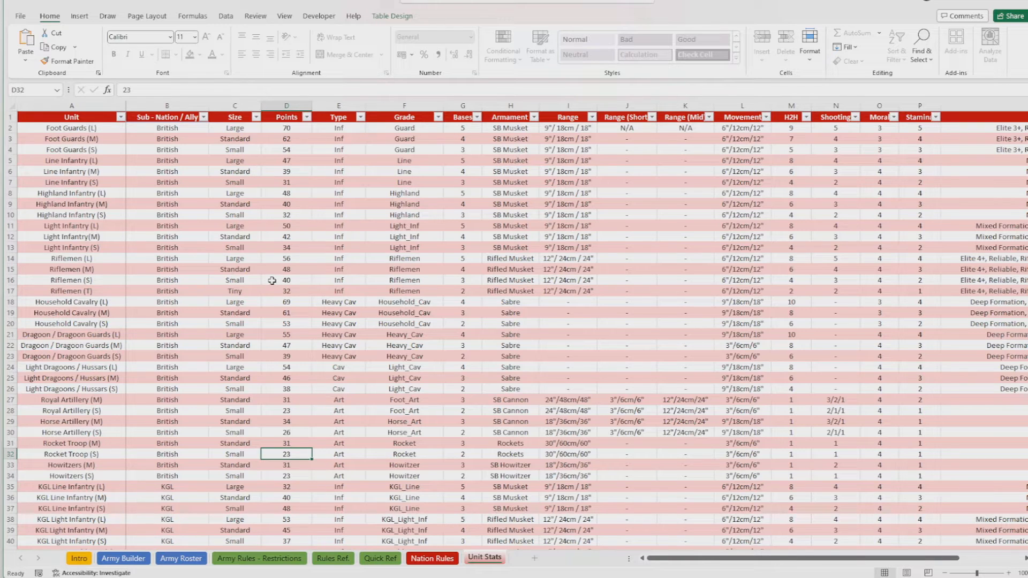
{"action": "left_click_drag", "start_coordinate": [237, 292], "coordinate": [244, 262]}
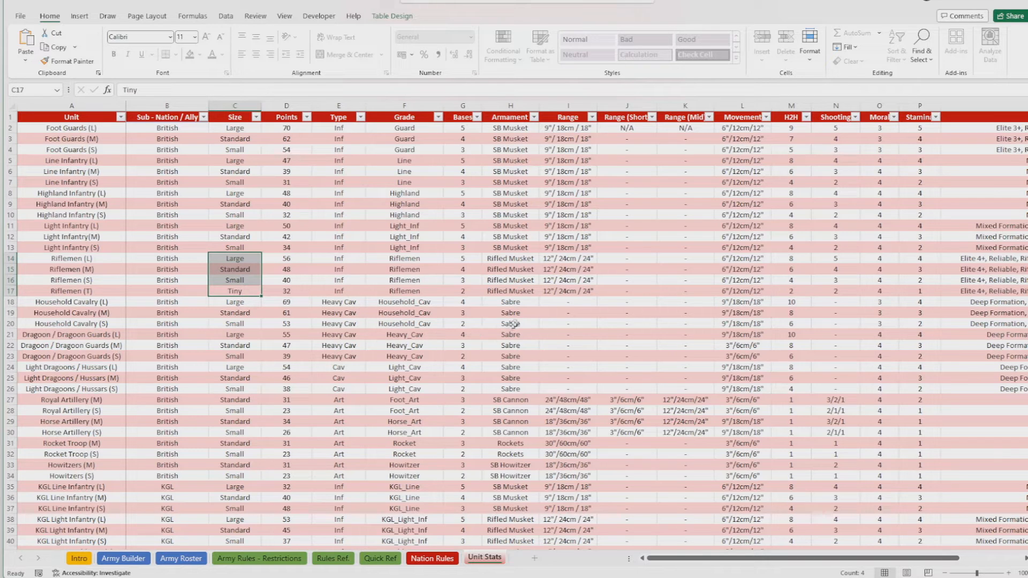
{"action": "left_click", "coordinate": [356, 277]}
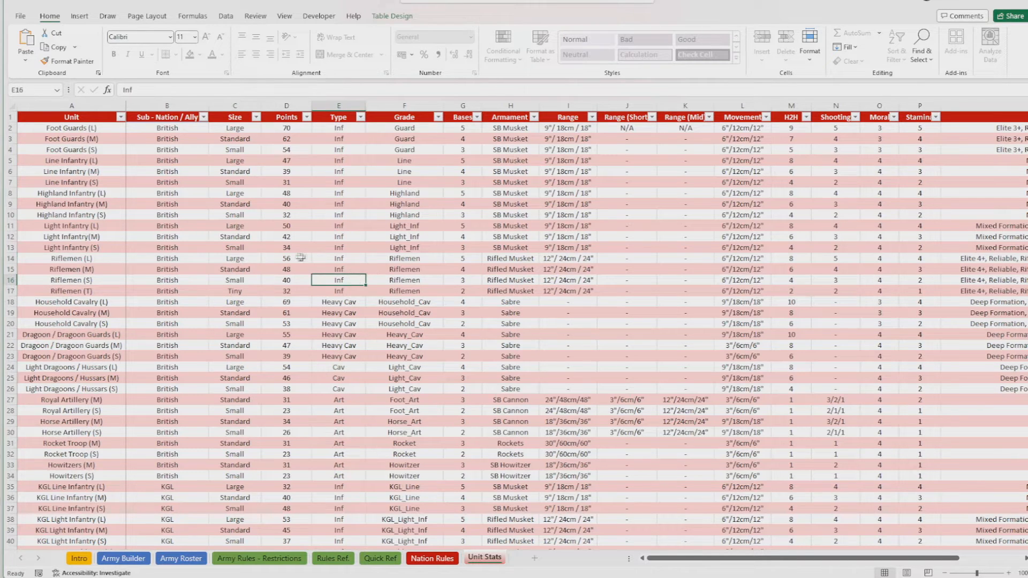
{"action": "left_click", "coordinate": [295, 259]}
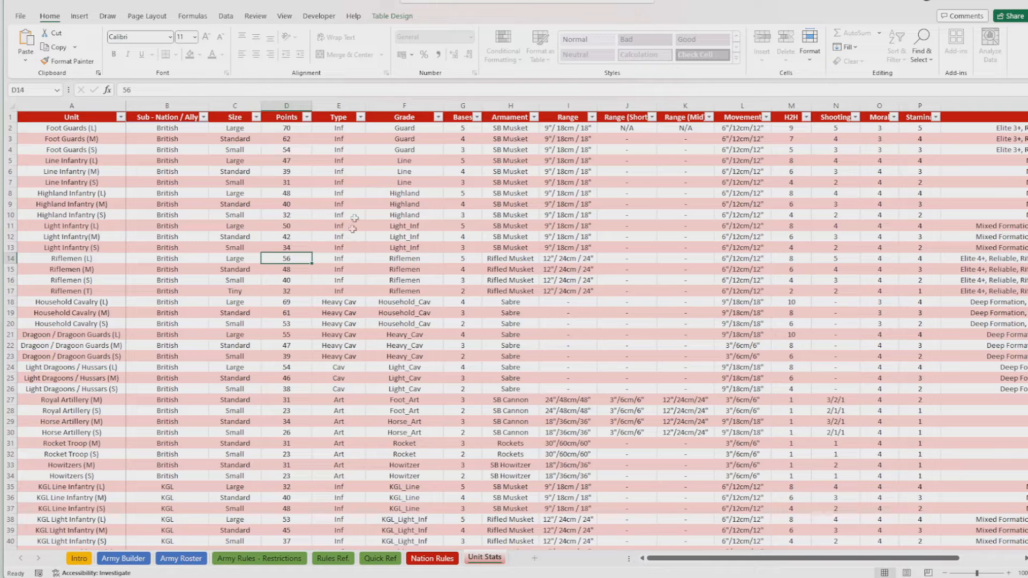
{"action": "left_click_drag", "start_coordinate": [343, 170], "coordinate": [347, 280]}
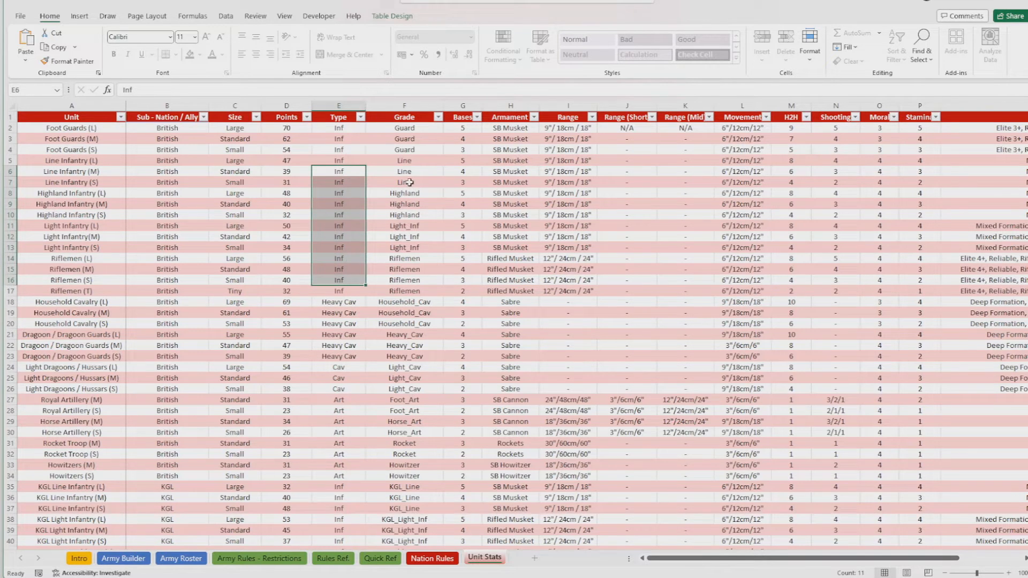
{"action": "left_click_drag", "start_coordinate": [411, 128], "coordinate": [412, 262]}
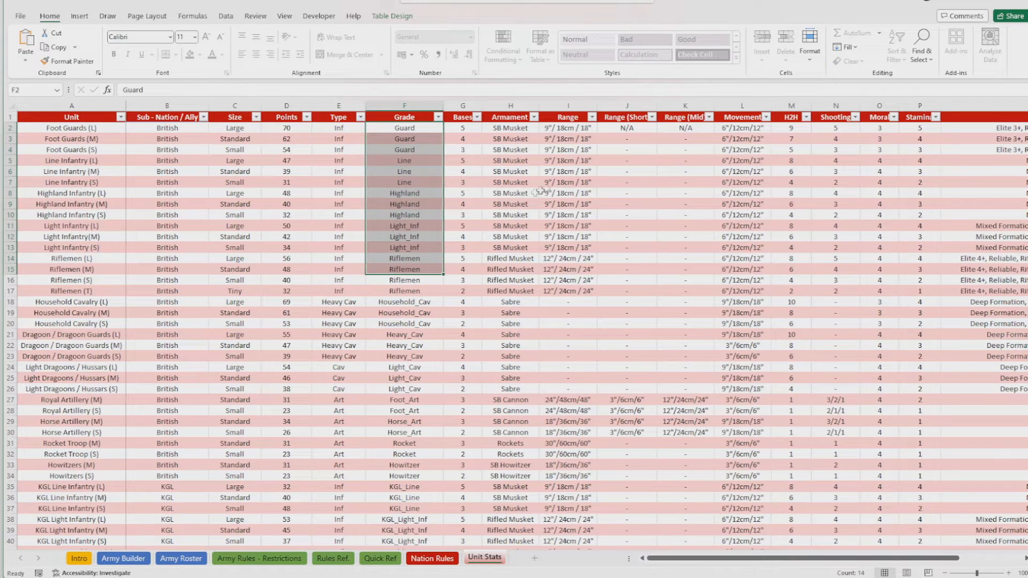
- Examine the armament, range, movement, shooting, stamina and special rules columns for the British units
{"action": "left_click", "coordinate": [518, 172]}
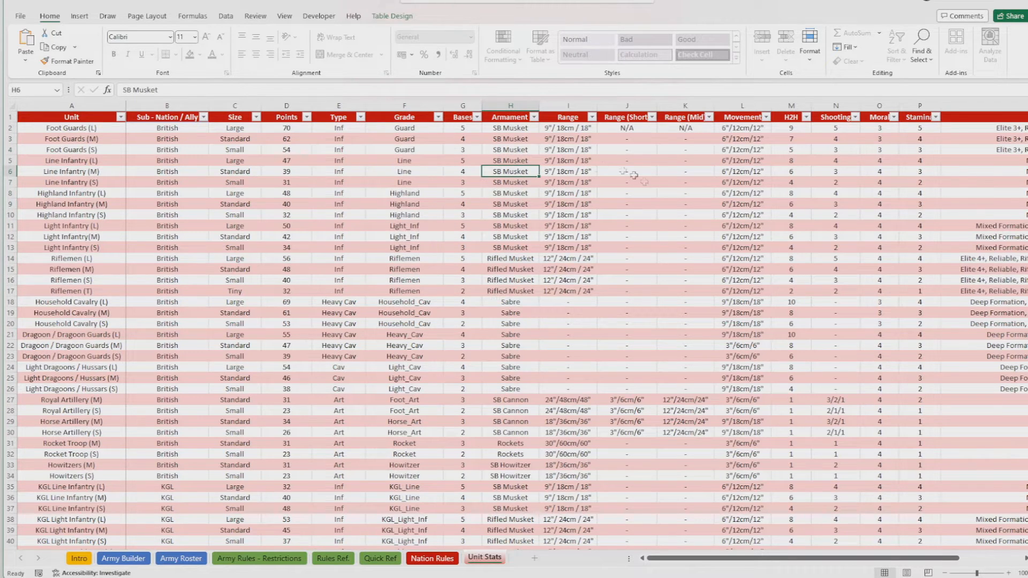
{"action": "left_click", "coordinate": [559, 215]}
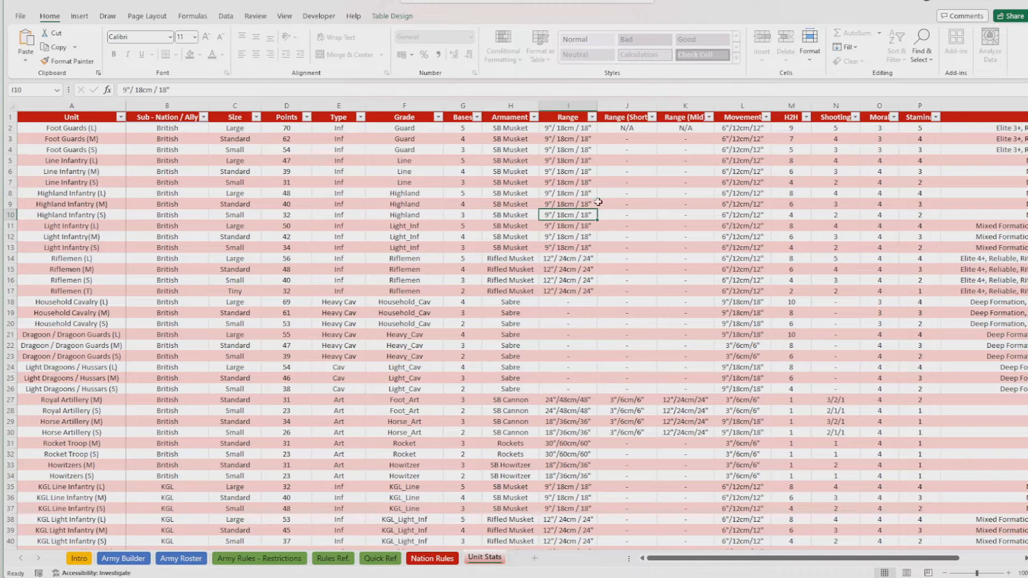
{"action": "left_click", "coordinate": [738, 214]}
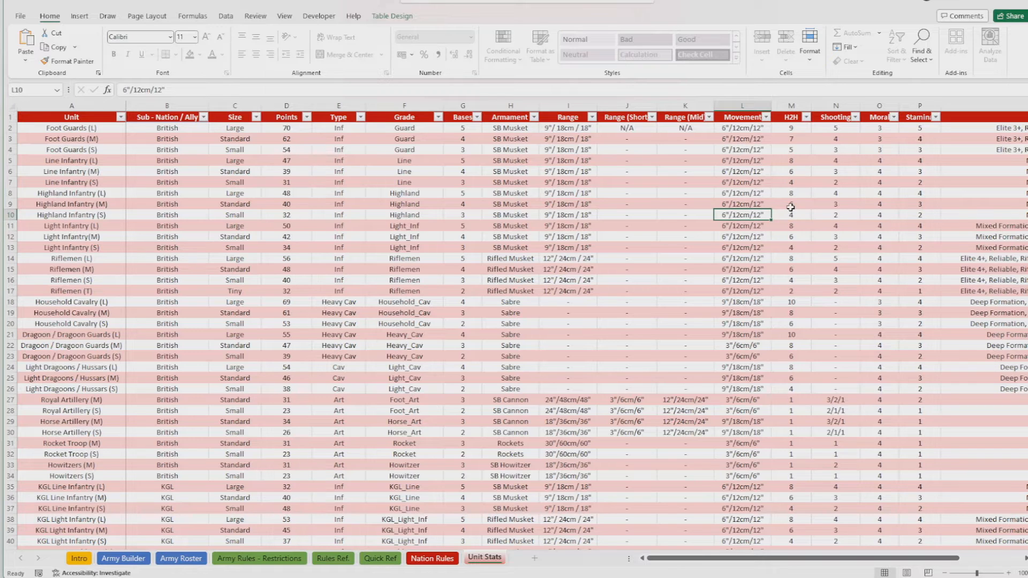
{"action": "left_click", "coordinate": [837, 204]}
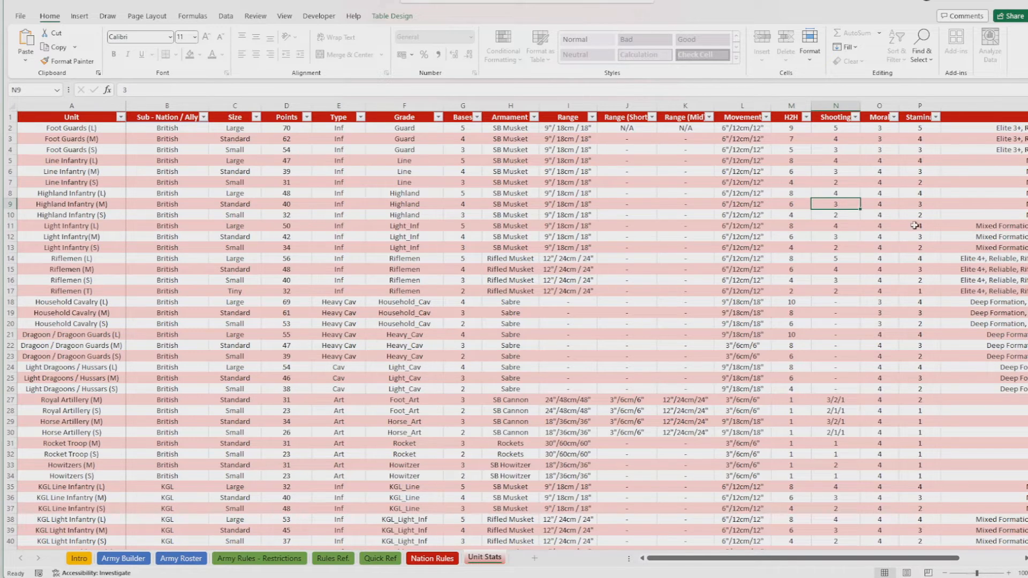
{"action": "left_click", "coordinate": [920, 204]}
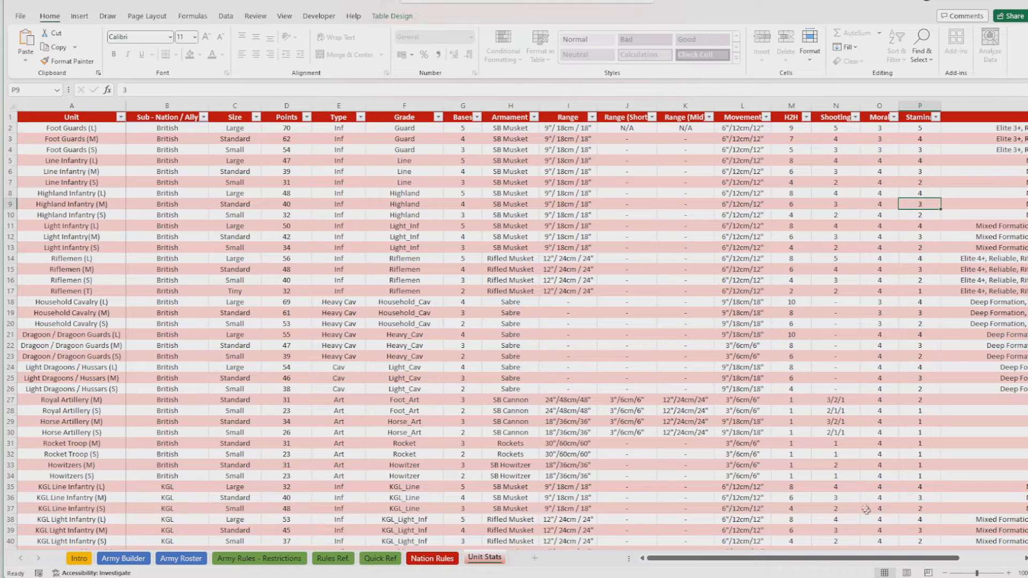
{"action": "scroll", "coordinate": [884, 558], "scroll_direction": "right", "scroll_amount": 3}
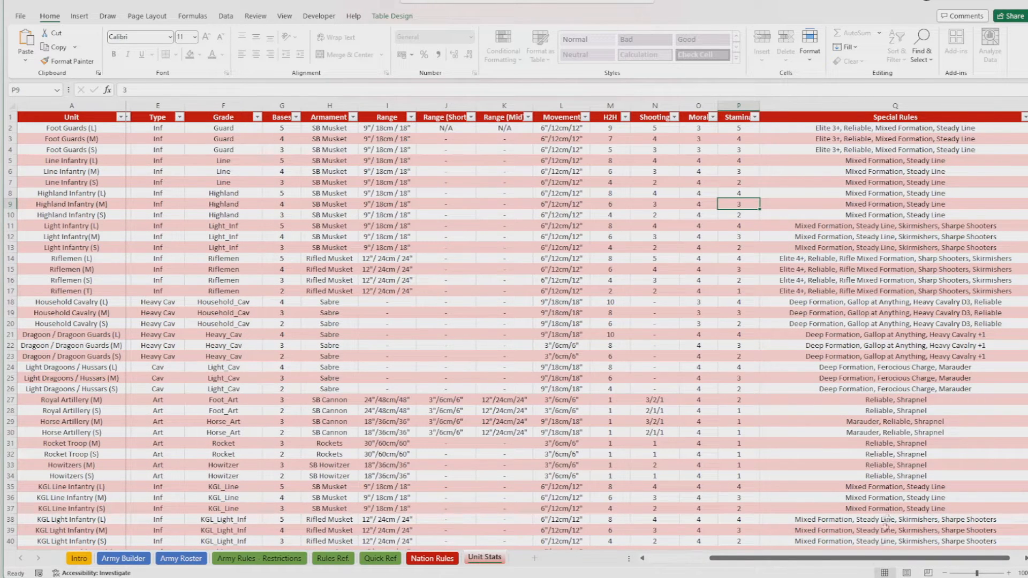
{"action": "scroll", "coordinate": [730, 544], "scroll_direction": "left", "scroll_amount": 3}
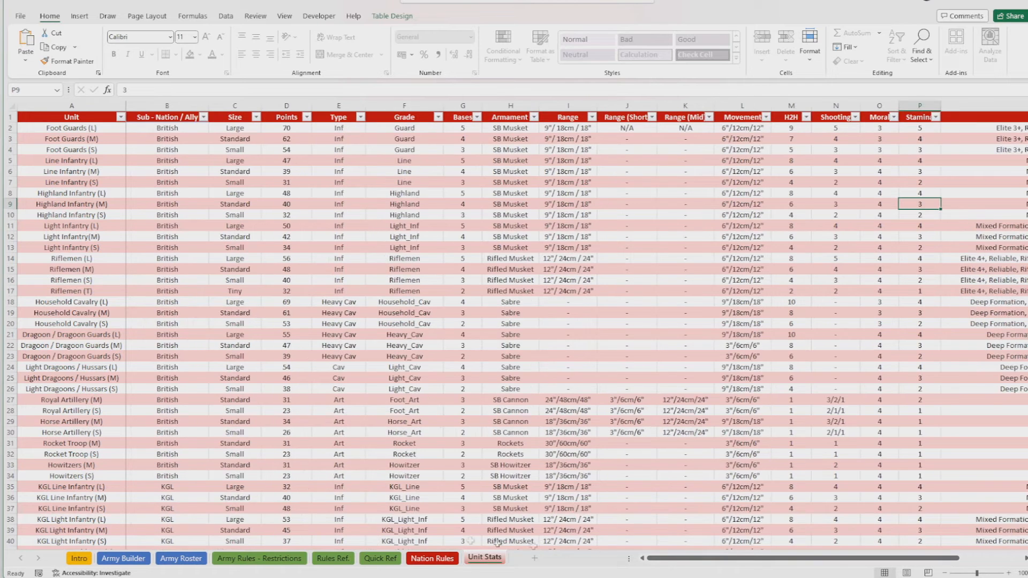
- Enter Foot Guards (L) in the first two unit rows of the 1st Brigade on the Army Builder sheet
{"action": "left_click", "coordinate": [124, 559]}
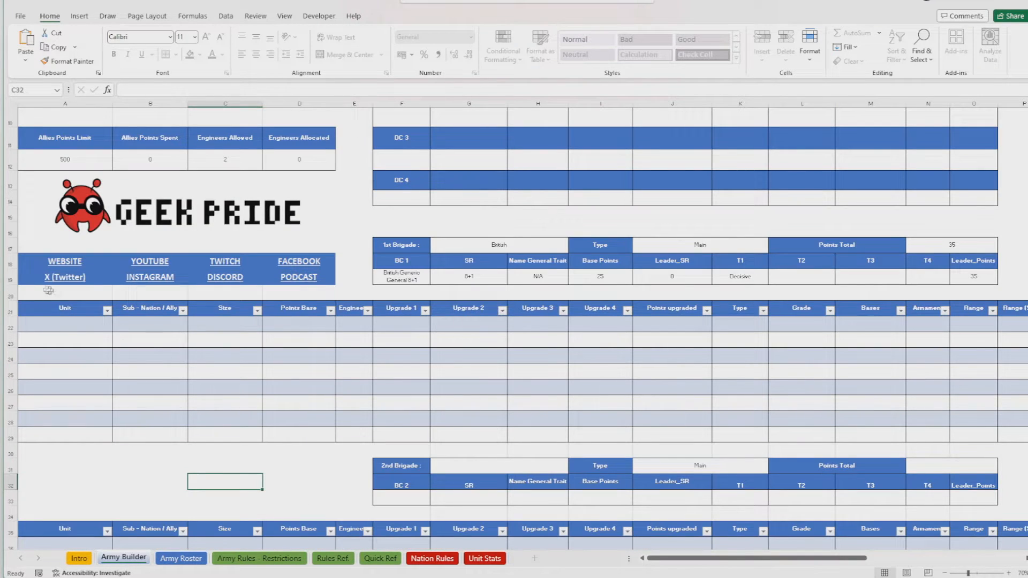
{"action": "left_click", "coordinate": [78, 327]}
{"action": "left_click", "coordinate": [117, 326]}
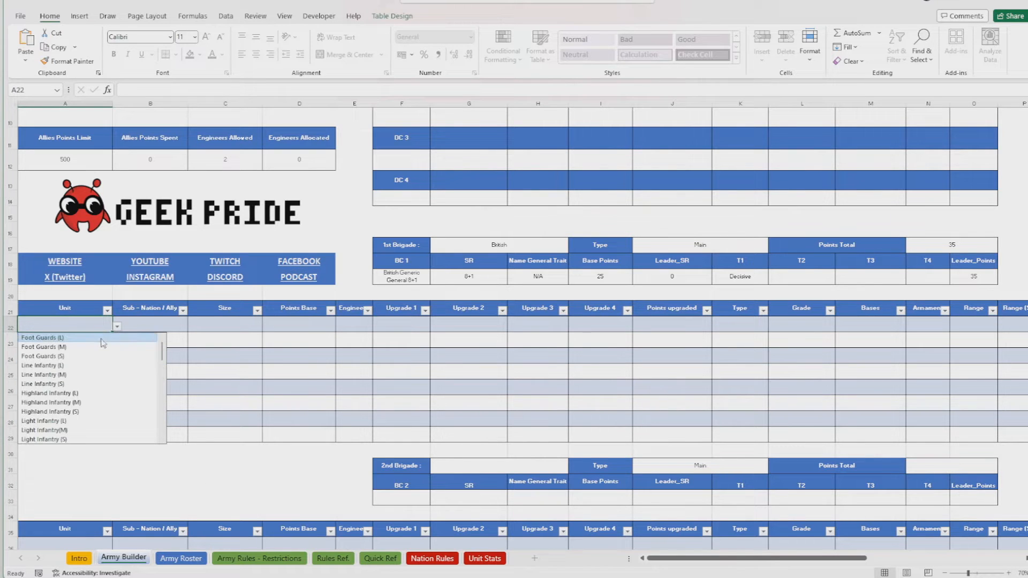
{"action": "left_click", "coordinate": [103, 338]}
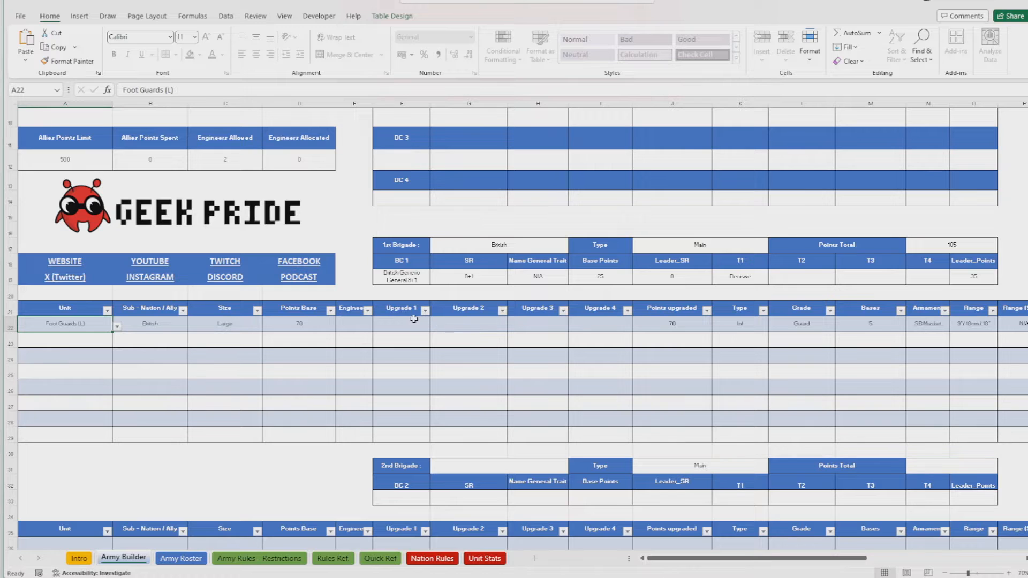
{"action": "left_click", "coordinate": [105, 346]}
{"action": "left_click", "coordinate": [117, 343]}
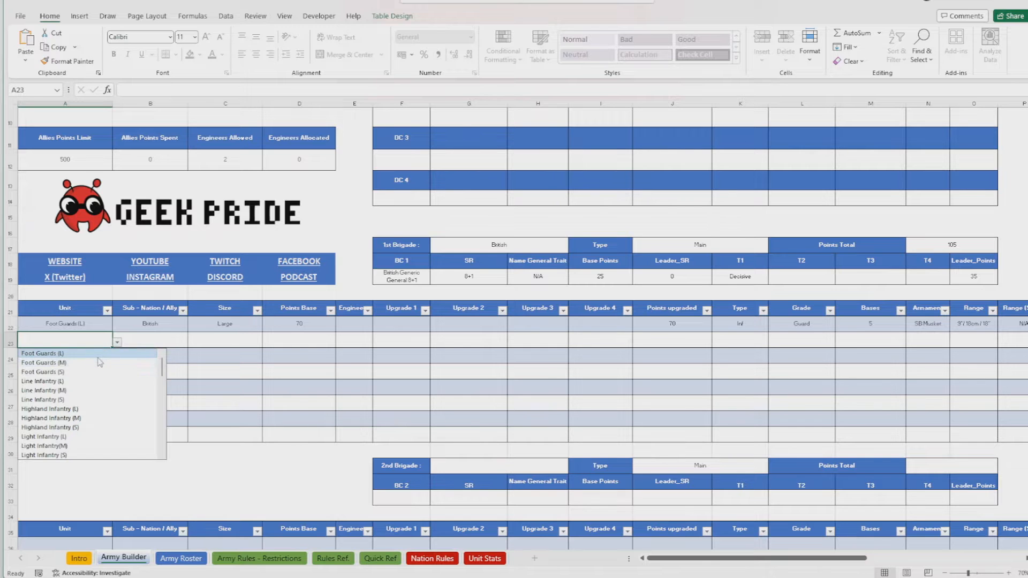
{"action": "left_click", "coordinate": [106, 354]}
{"action": "left_click", "coordinate": [351, 372]}
- Examine the British brigade allowances in the Per 1k Points FOC table
{"action": "scroll", "coordinate": [365, 349], "scroll_direction": "up", "scroll_amount": 3}
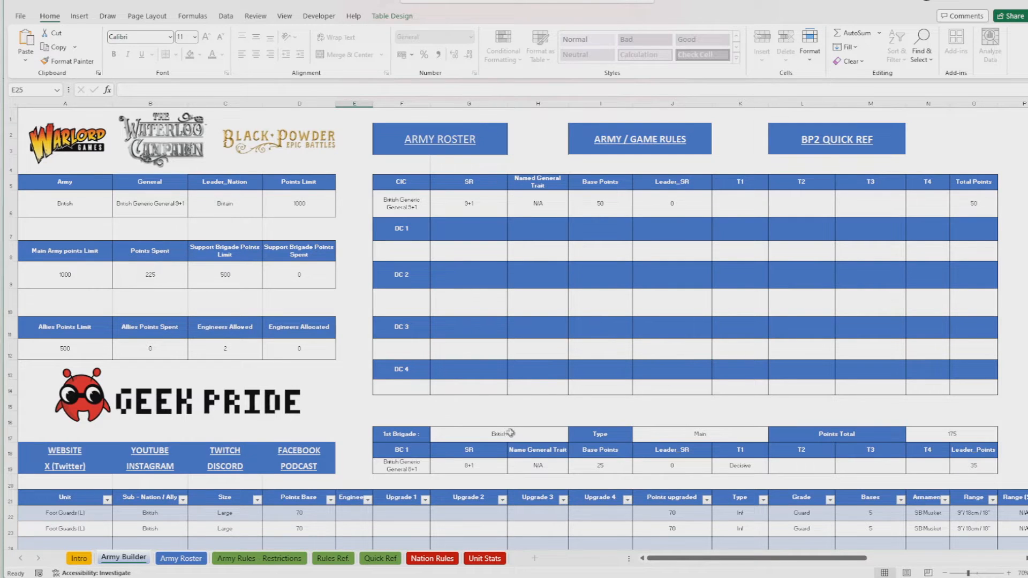
{"action": "scroll", "coordinate": [514, 435], "scroll_direction": "down", "scroll_amount": 3}
{"action": "scroll", "coordinate": [509, 435], "scroll_direction": "up", "scroll_amount": 3}
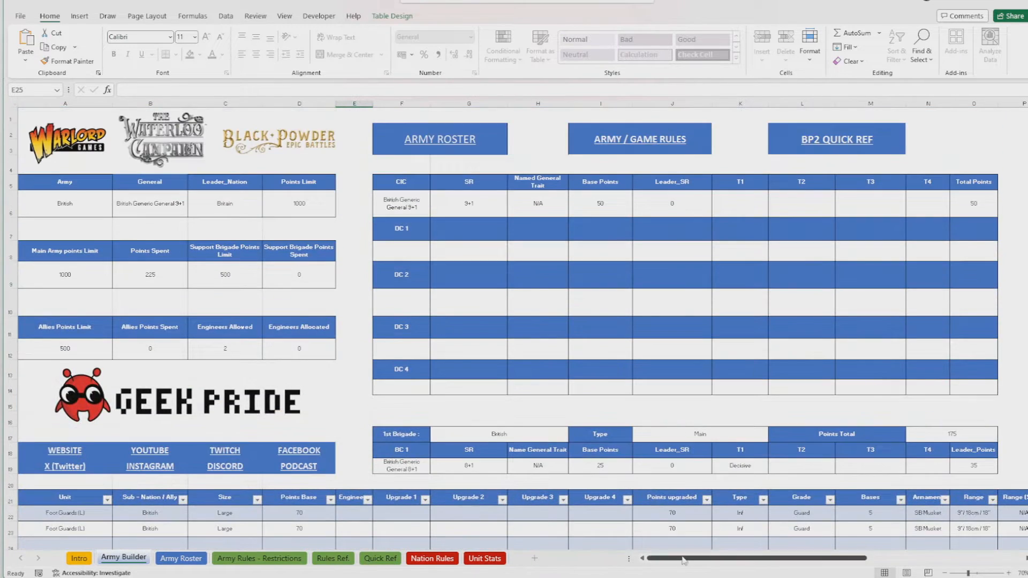
{"action": "left_click_drag", "start_coordinate": [678, 561], "coordinate": [840, 574]}
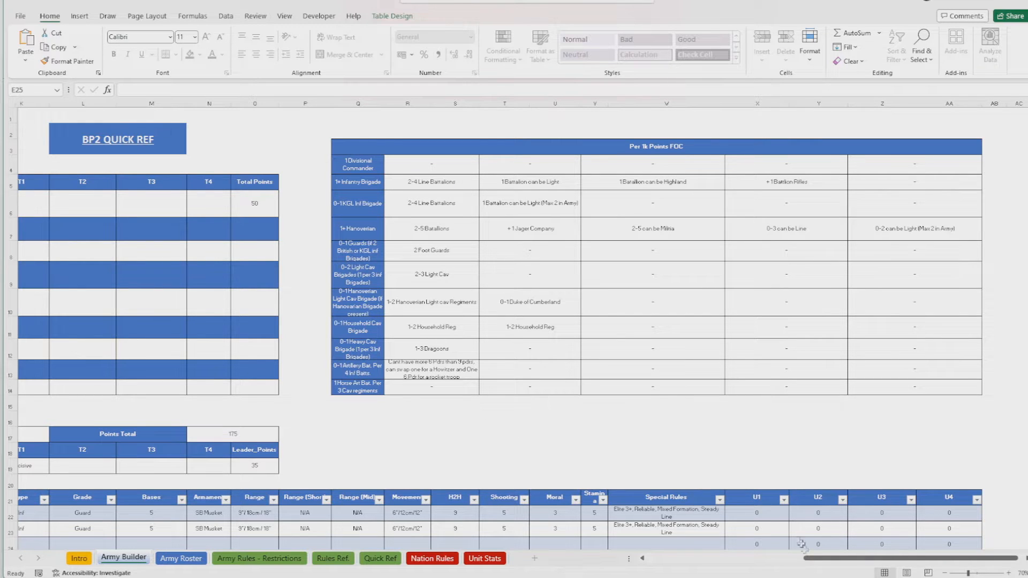
{"action": "left_click_drag", "start_coordinate": [814, 562], "coordinate": [659, 563]}
- Switch the army to French_Army_Corp, view its Per 1k Points FOC table, and set the army back to British
{"action": "left_click", "coordinate": [63, 217]}
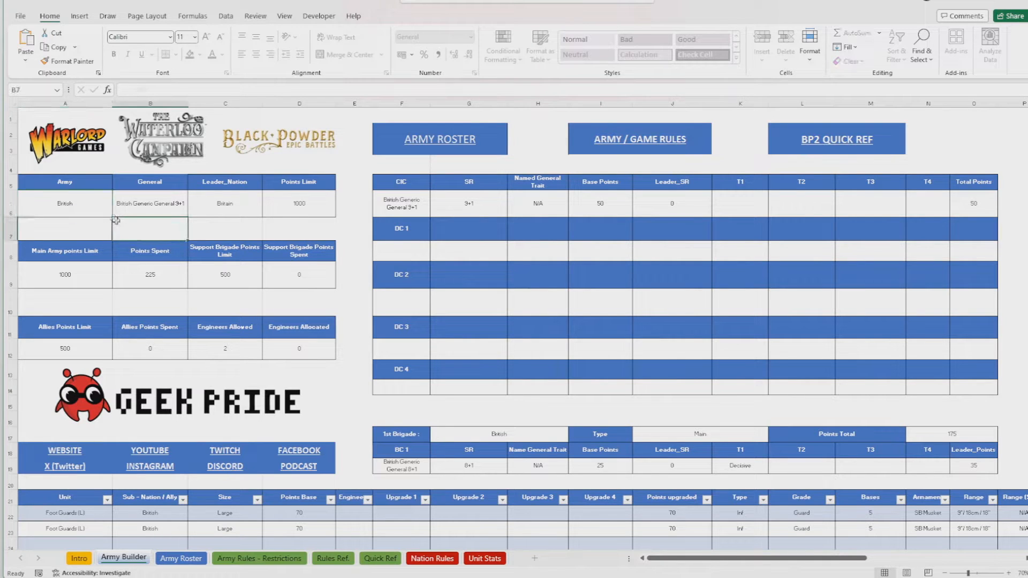
{"action": "left_click", "coordinate": [116, 213]}
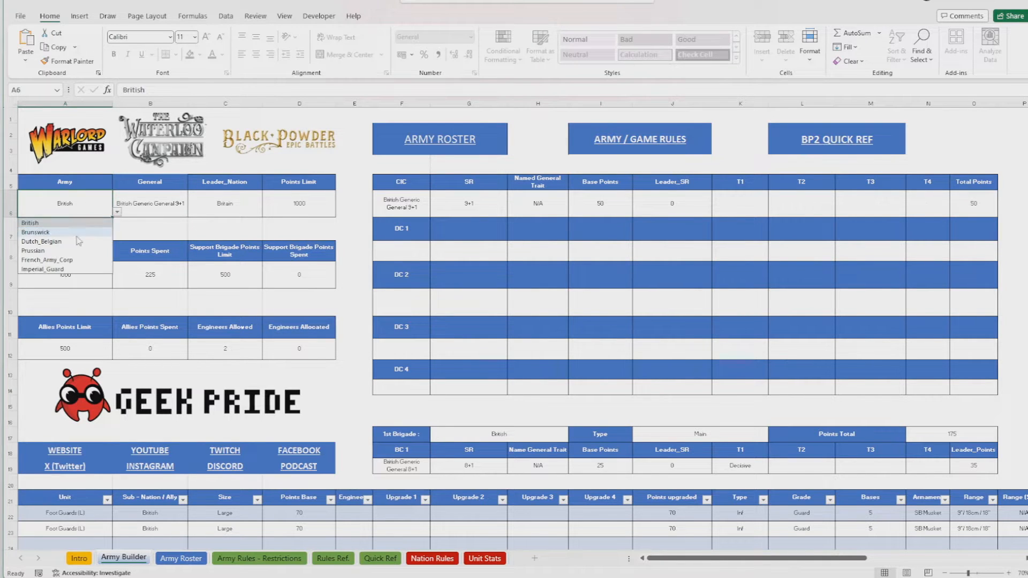
{"action": "left_click", "coordinate": [71, 260]}
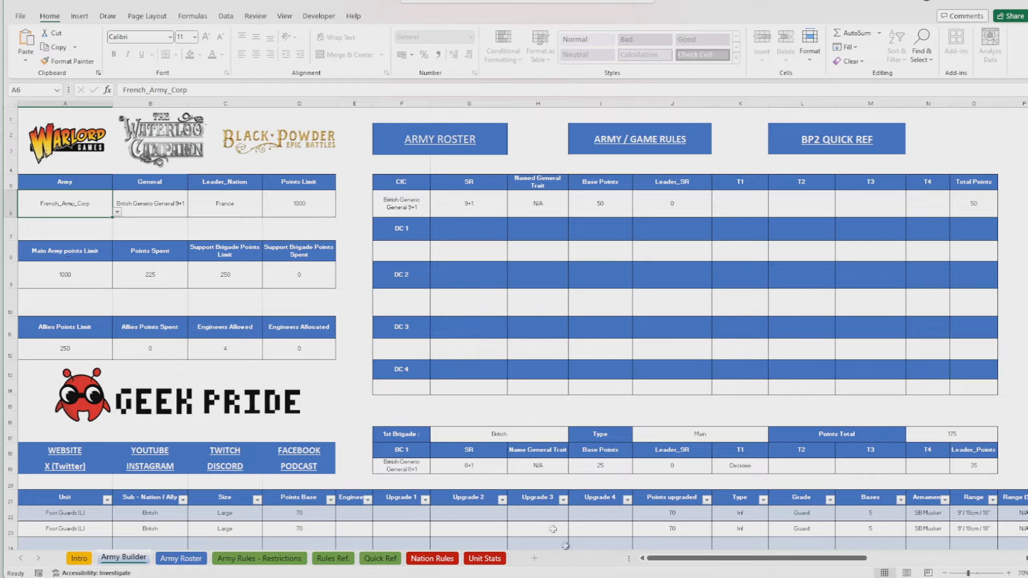
{"action": "left_click_drag", "start_coordinate": [747, 559], "coordinate": [783, 559]}
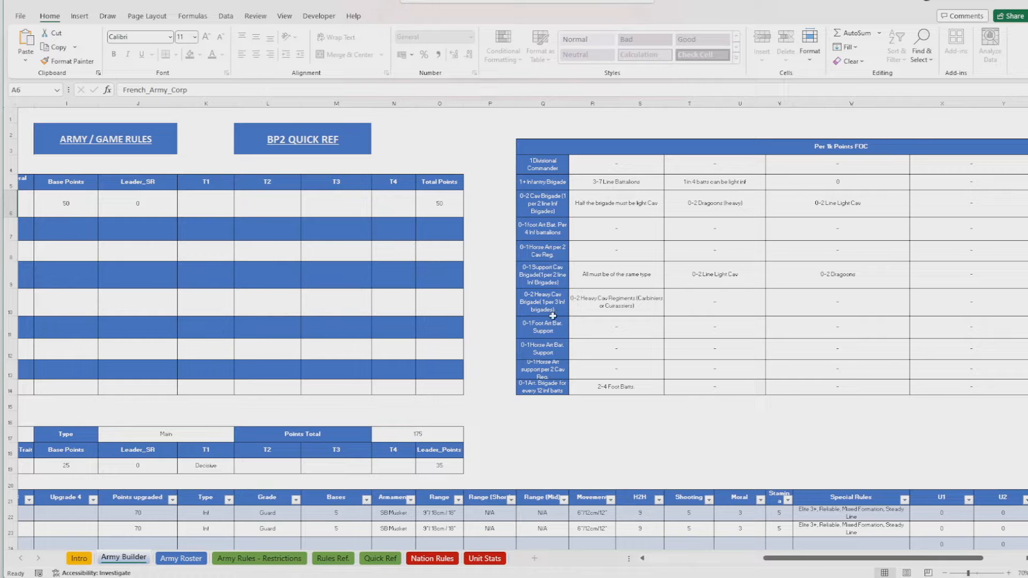
{"action": "left_click_drag", "start_coordinate": [772, 559], "coordinate": [541, 531]}
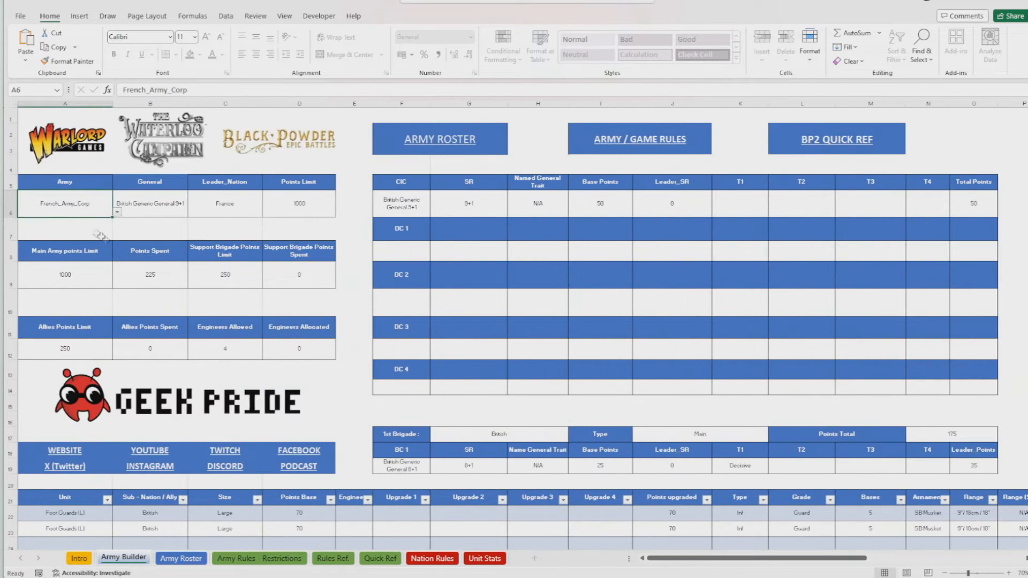
{"action": "left_click", "coordinate": [117, 212]}
{"action": "left_click", "coordinate": [102, 223]}
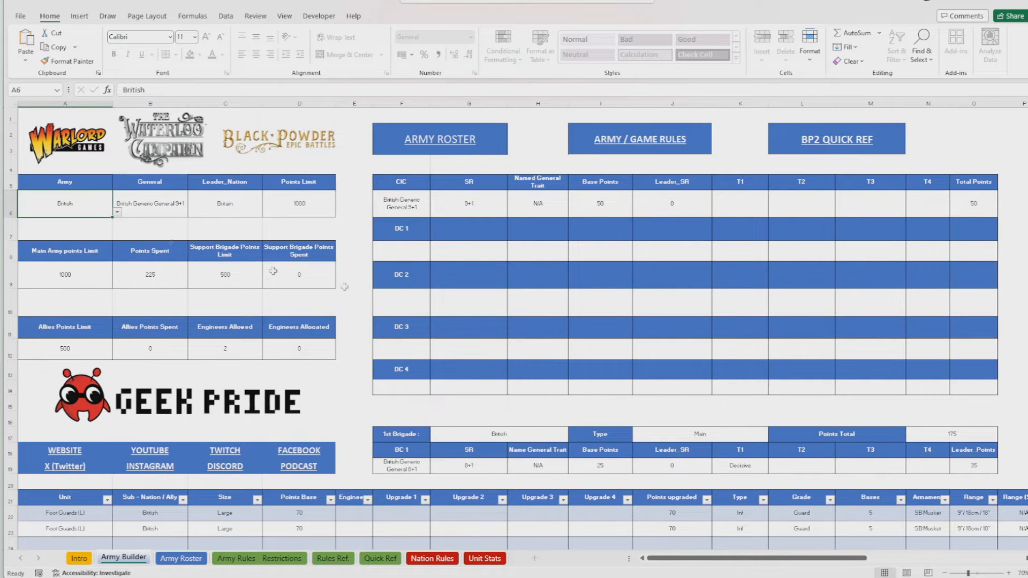
- Set the 1st Brigade's type to Support and check the points summary
{"action": "scroll", "coordinate": [338, 311], "scroll_direction": "down", "scroll_amount": 4}
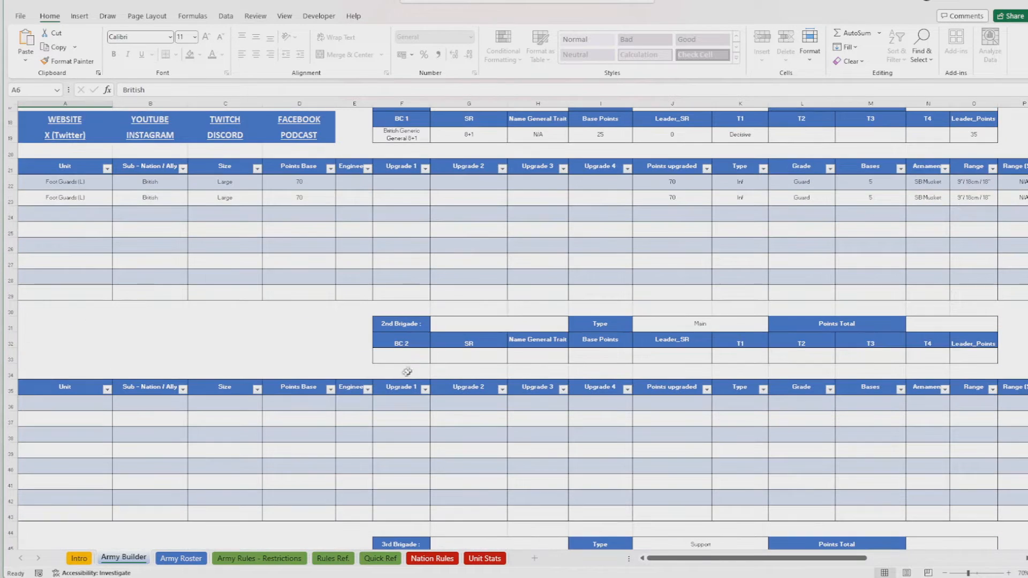
{"action": "scroll", "coordinate": [399, 381], "scroll_direction": "down", "scroll_amount": 2}
{"action": "left_click", "coordinate": [504, 321]}
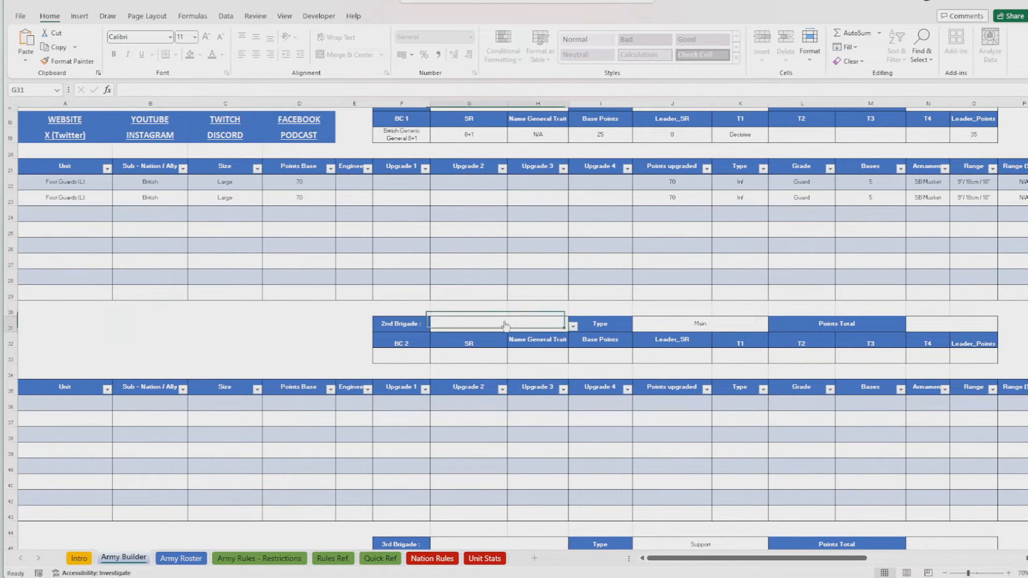
{"action": "scroll", "coordinate": [490, 234], "scroll_direction": "up", "scroll_amount": 2}
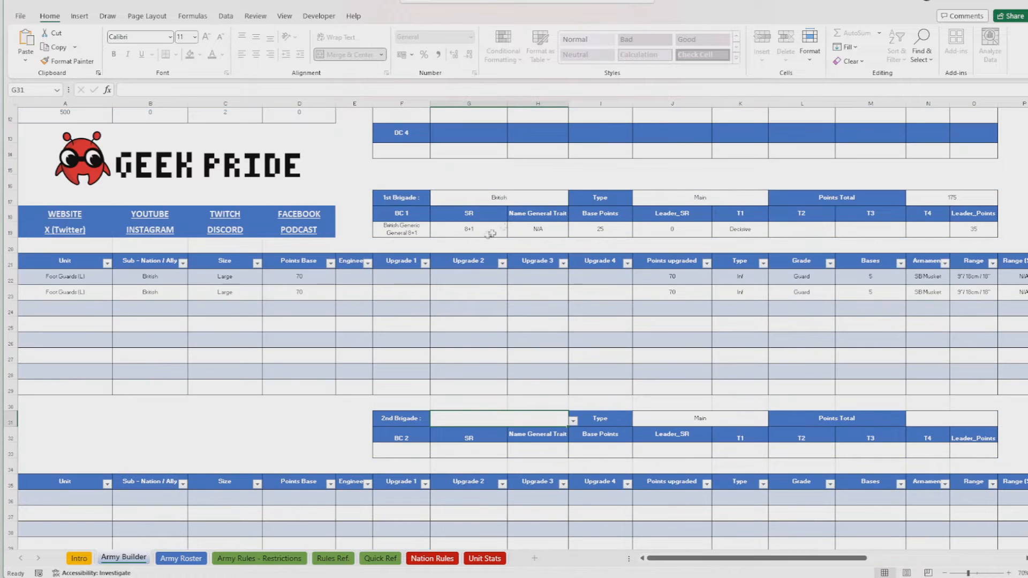
{"action": "left_click", "coordinate": [726, 194]}
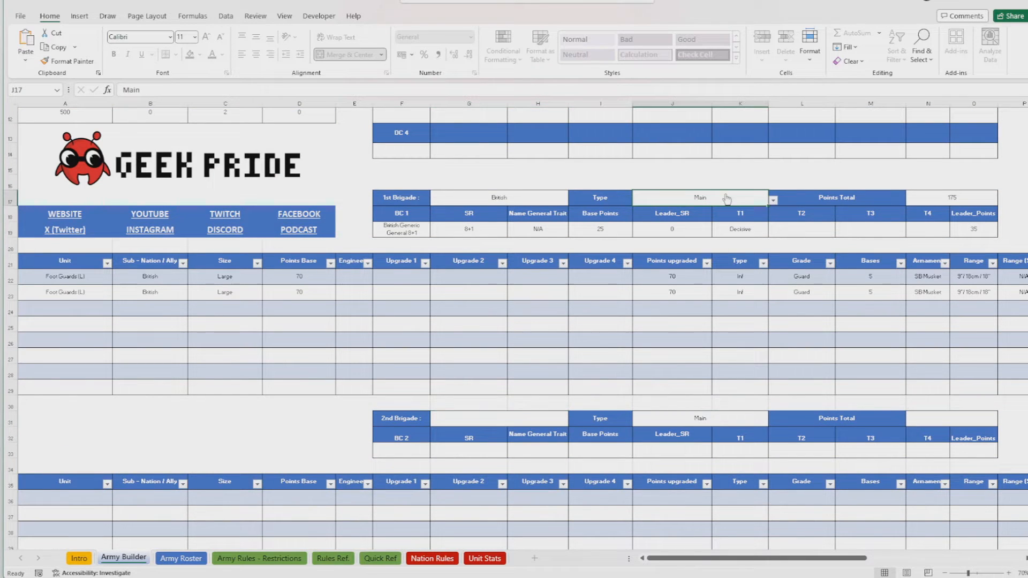
{"action": "left_click", "coordinate": [775, 201]}
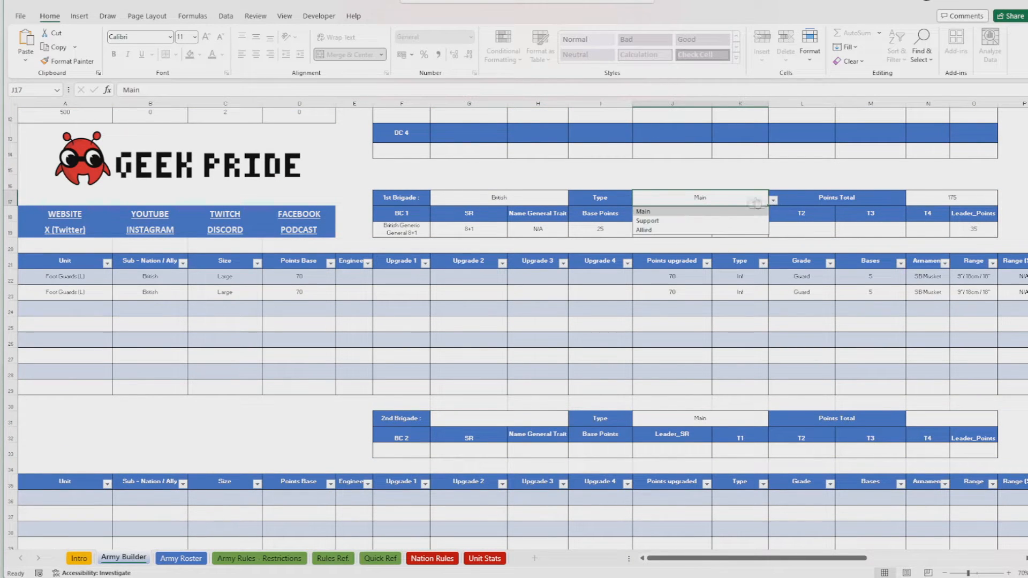
{"action": "left_click", "coordinate": [703, 220]}
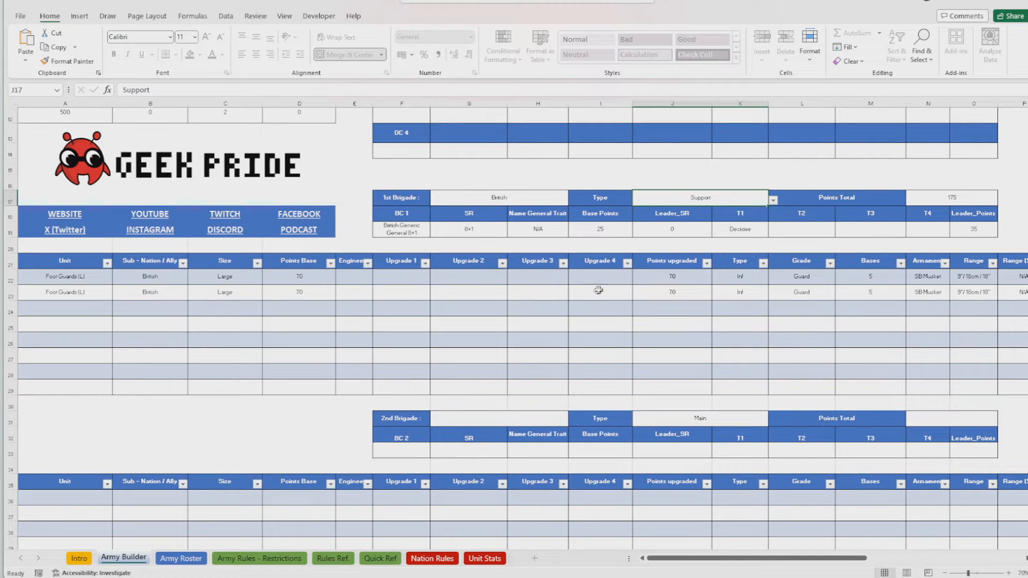
{"action": "scroll", "coordinate": [505, 316], "scroll_direction": "up", "scroll_amount": 3}
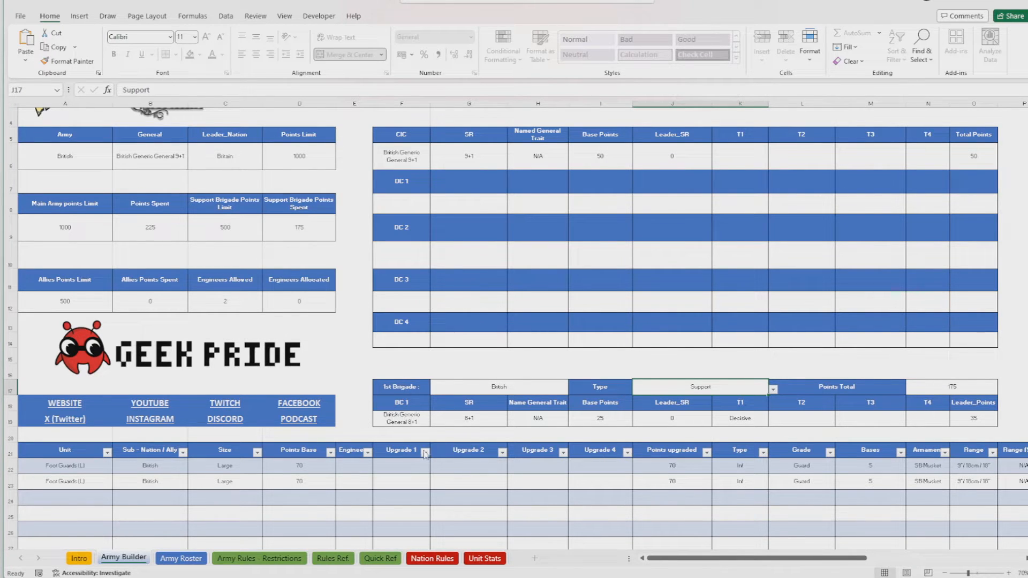
- Check the Guards brigade entry in the British Per 1k Points FOC table
{"action": "scroll", "coordinate": [407, 444], "scroll_direction": "down", "scroll_amount": 5}
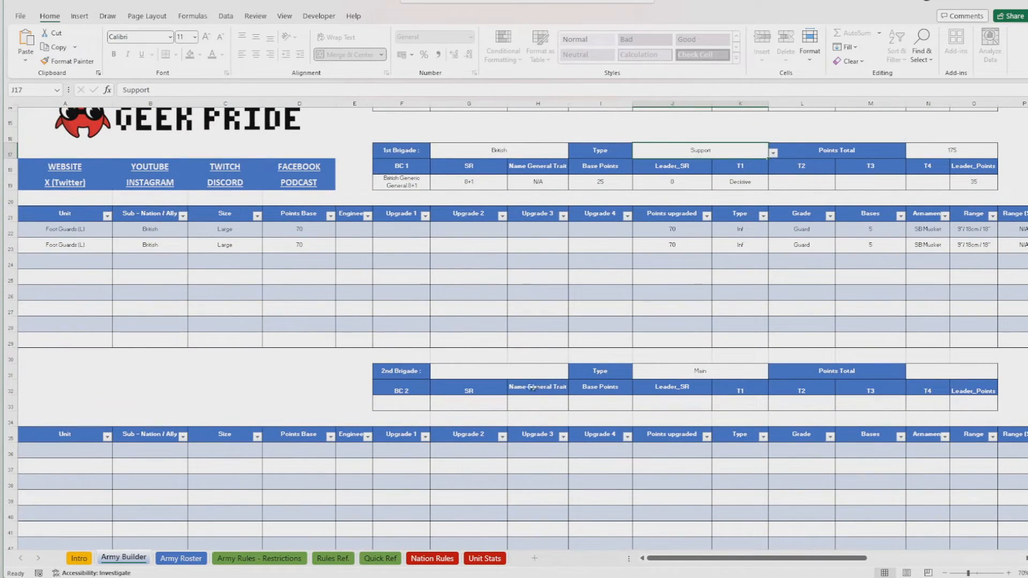
{"action": "left_click", "coordinate": [498, 377]}
{"action": "scroll", "coordinate": [712, 410], "scroll_direction": "up", "scroll_amount": 5}
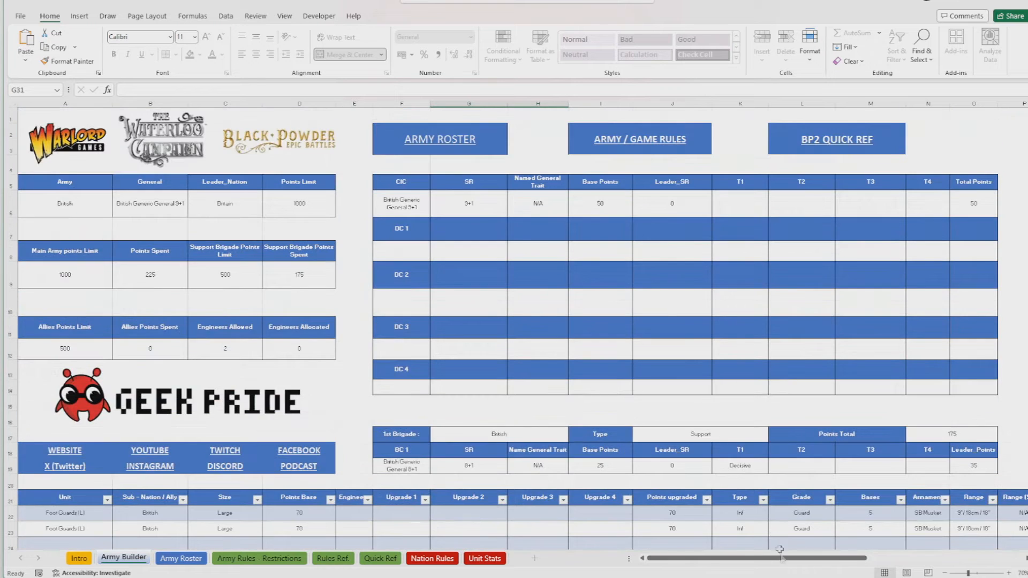
{"action": "scroll", "coordinate": [778, 543], "scroll_direction": "right", "scroll_amount": 8}
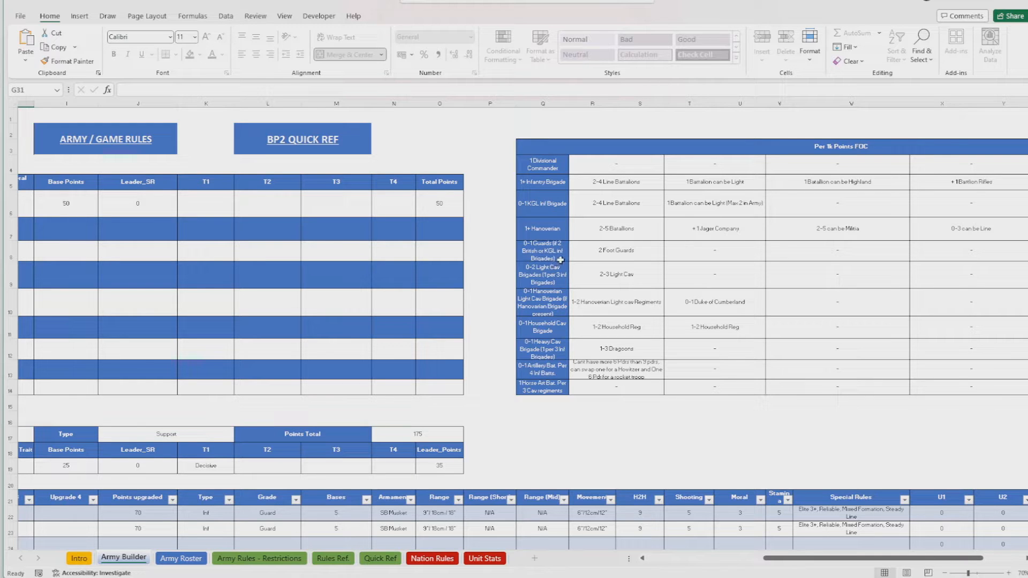
{"action": "left_click_drag", "start_coordinate": [808, 558], "coordinate": [686, 562]}
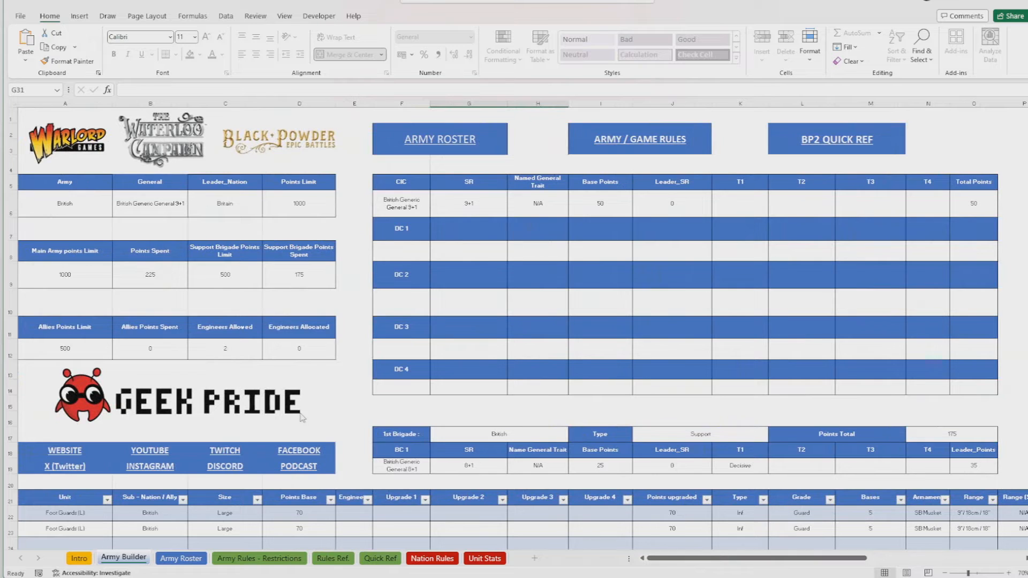
- Set the 1st Brigade's type back to Main
{"action": "scroll", "coordinate": [300, 401], "scroll_direction": "down", "scroll_amount": 2}
{"action": "scroll", "coordinate": [300, 401], "scroll_direction": "down", "scroll_amount": 2}
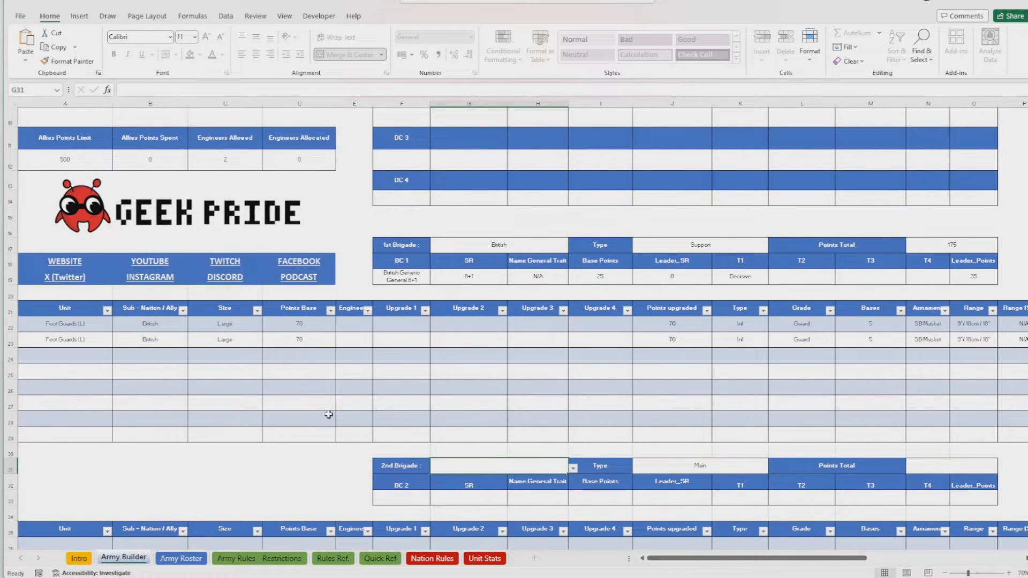
{"action": "scroll", "coordinate": [277, 391], "scroll_direction": "down", "scroll_amount": 2}
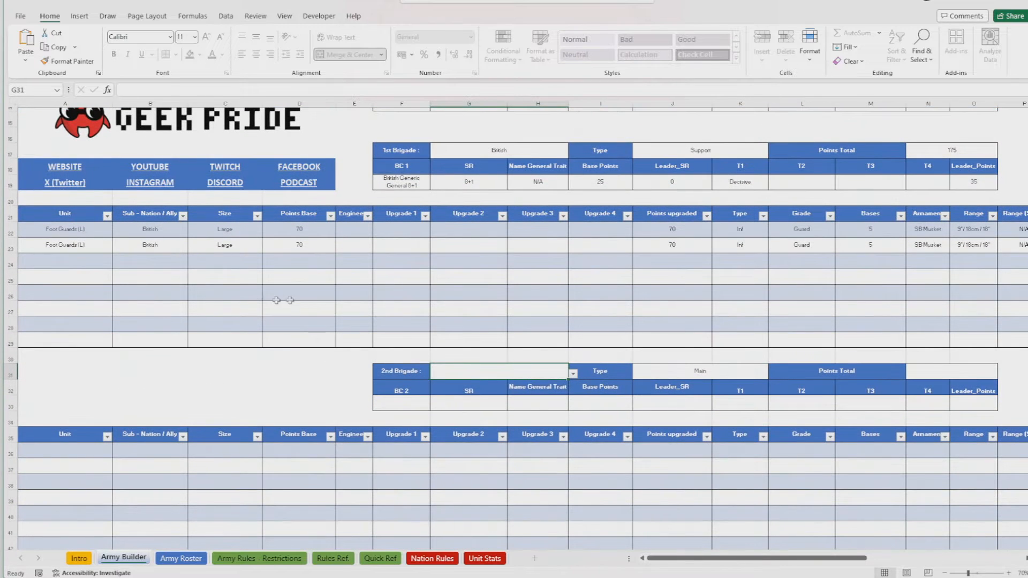
{"action": "left_click", "coordinate": [504, 150]}
{"action": "left_click", "coordinate": [697, 152]}
{"action": "left_click", "coordinate": [774, 153]}
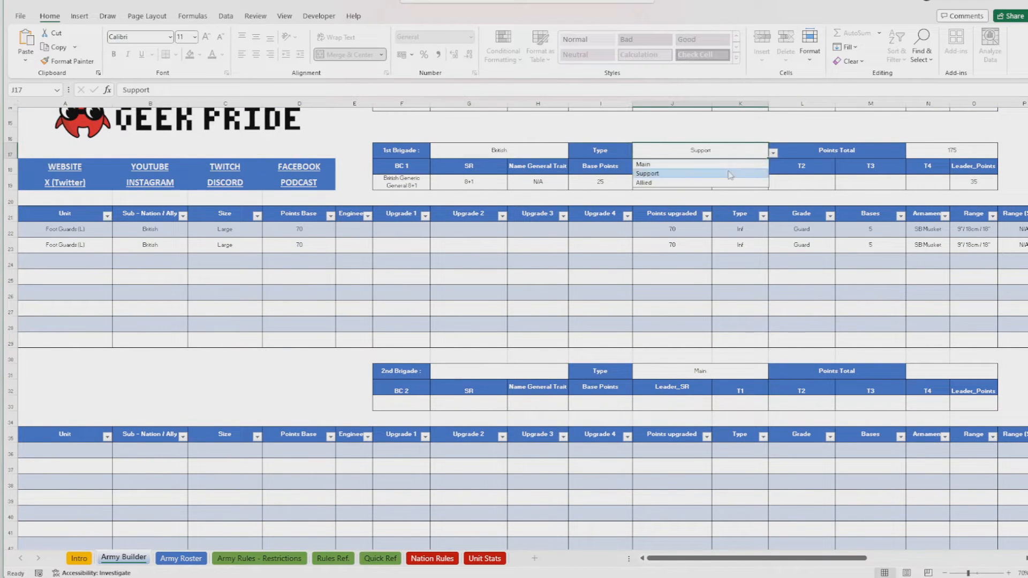
{"action": "left_click", "coordinate": [696, 166]}
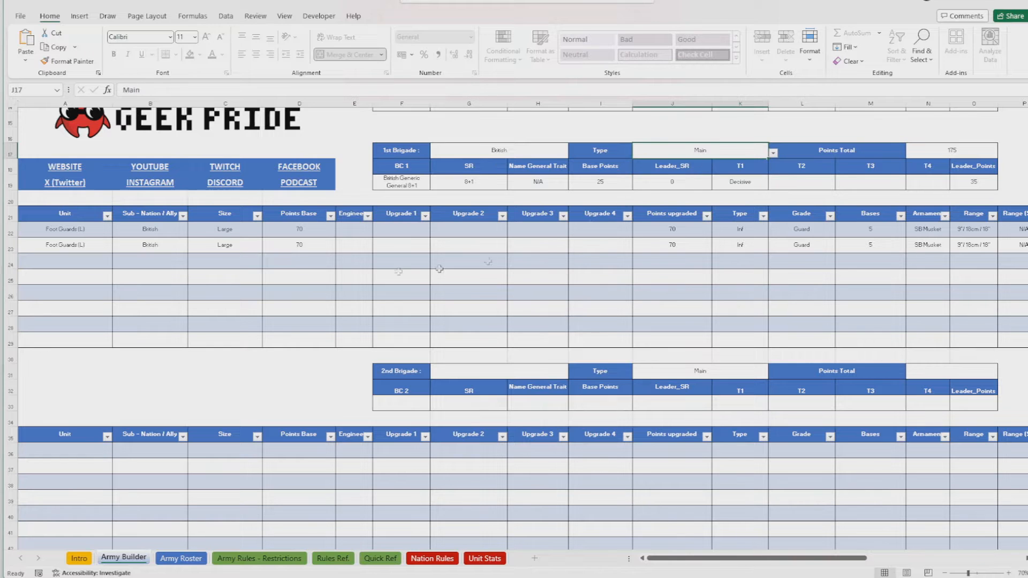
- Replace the two Foot Guards units in the 1st Brigade with Line Infantry (M) and Line Infantry (L)
{"action": "left_click", "coordinate": [54, 230]}
{"action": "left_click", "coordinate": [118, 232]}
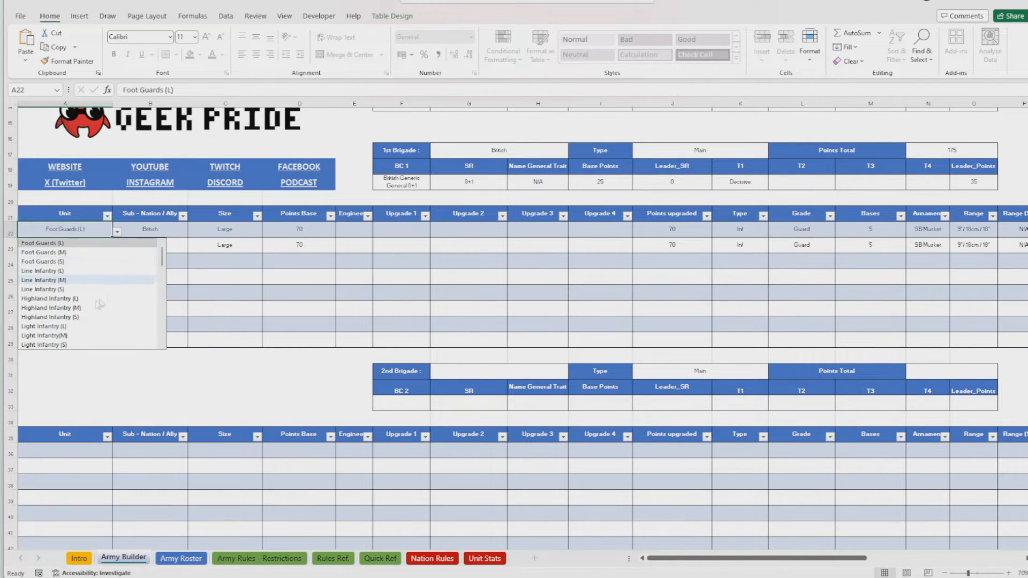
{"action": "left_click", "coordinate": [83, 280]}
{"action": "left_click", "coordinate": [75, 246]}
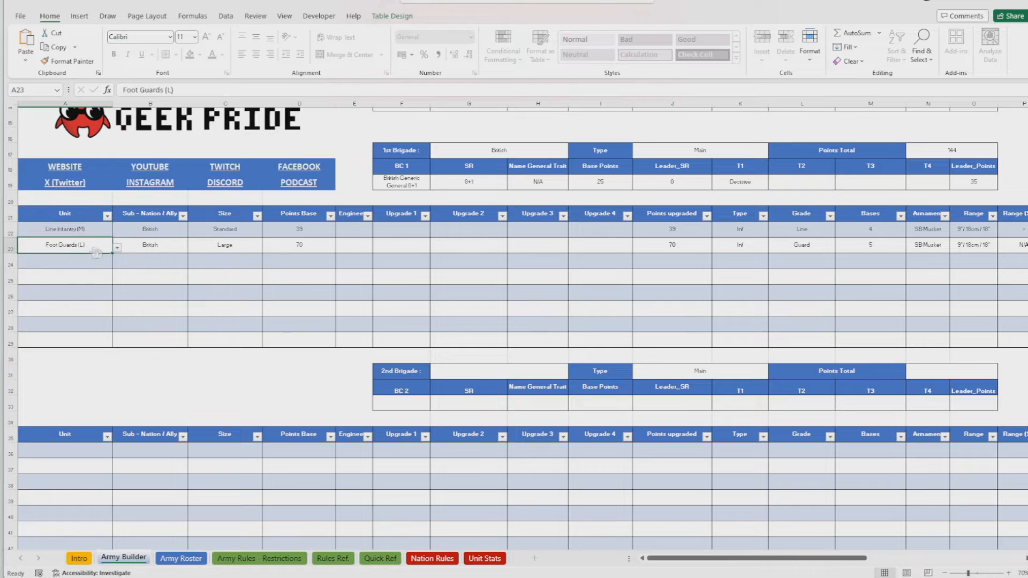
{"action": "left_click", "coordinate": [117, 248]}
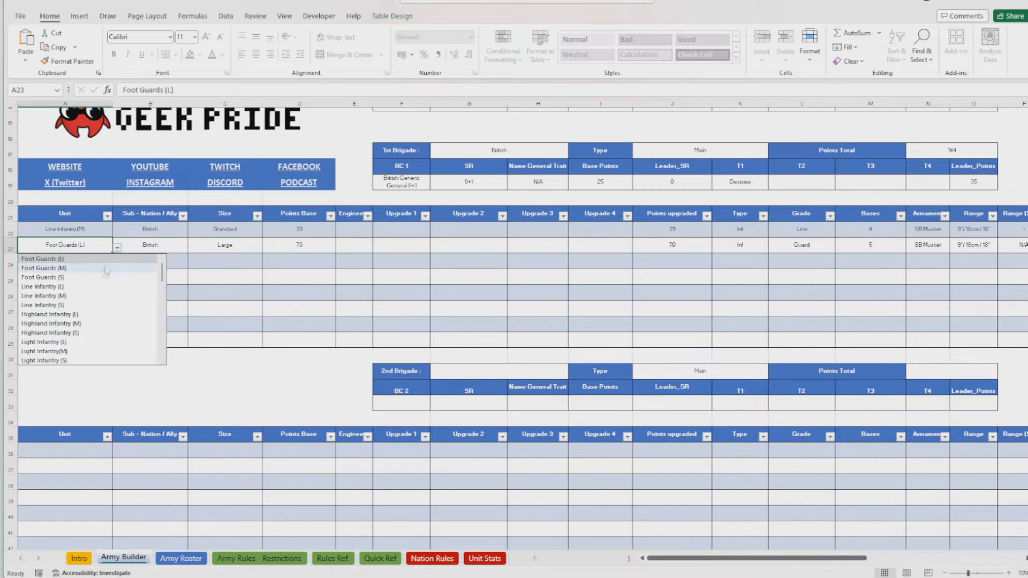
{"action": "left_click", "coordinate": [84, 287]}
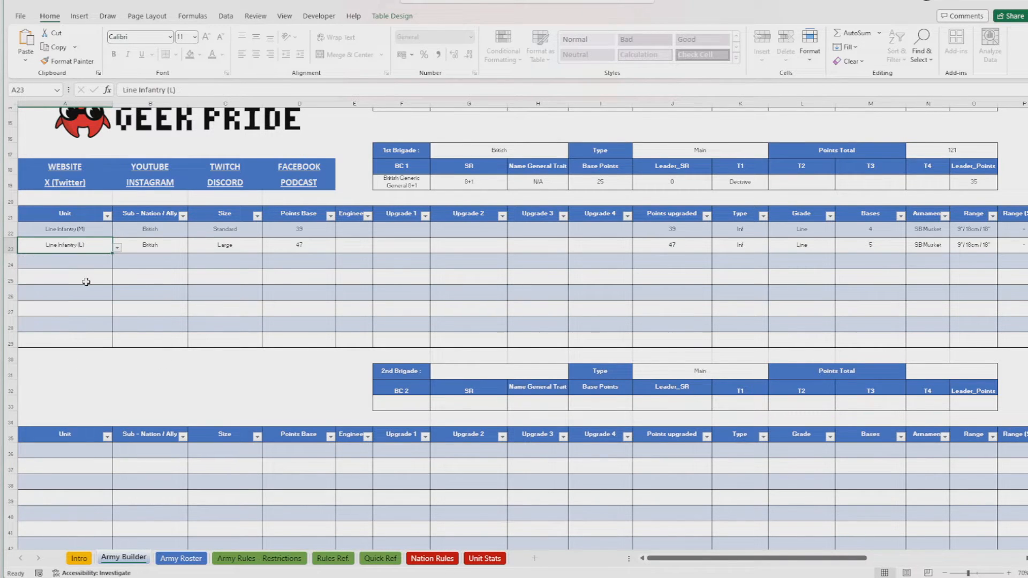
{"action": "left_click", "coordinate": [116, 248]}
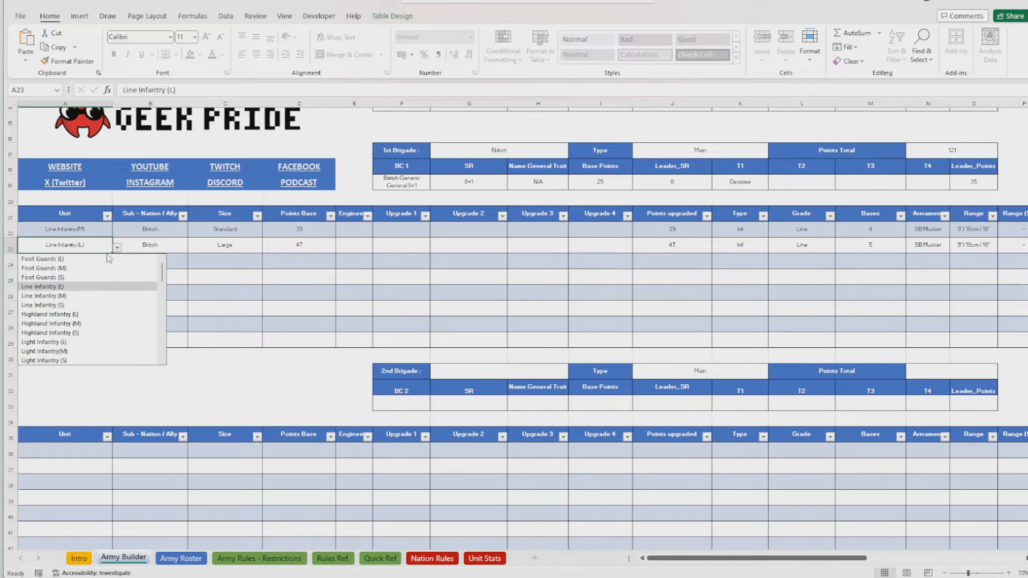
- Add Highland Infantry (M) in the third unit row of the 1st Brigade
{"action": "left_click", "coordinate": [98, 263]}
{"action": "left_click", "coordinate": [117, 264]}
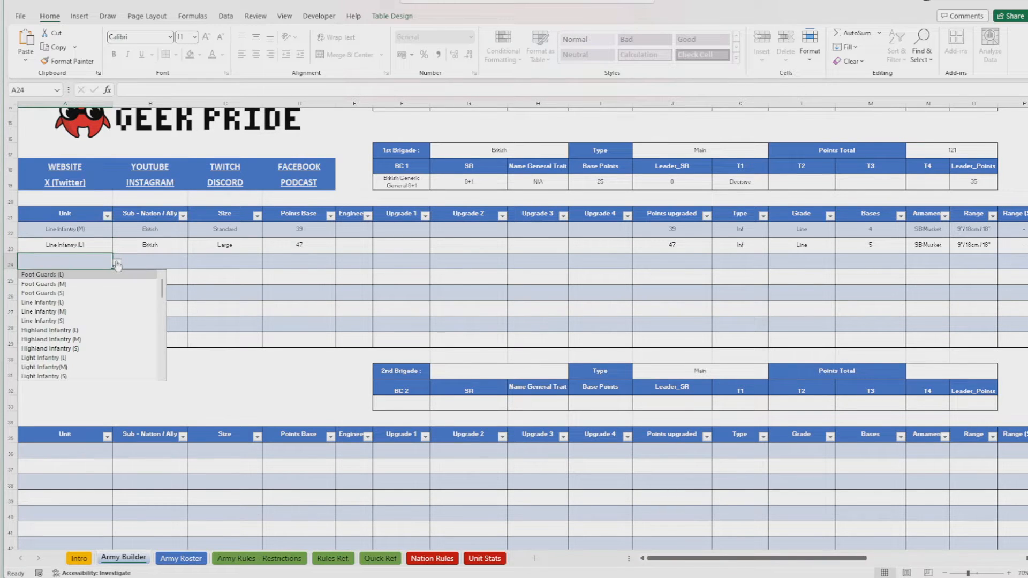
{"action": "left_click", "coordinate": [81, 338]}
{"action": "scroll", "coordinate": [541, 338], "scroll_direction": "up", "scroll_amount": 5}
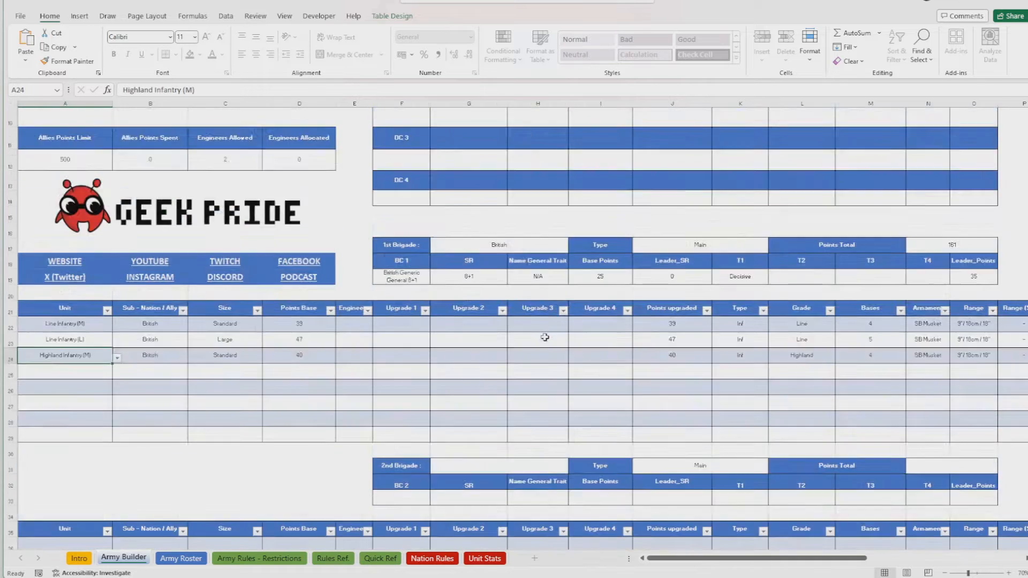
- Consult the British Per 1k Points FOC table and add Riflemen (M) in the fourth unit row of the 1st Brigade
{"action": "left_click_drag", "start_coordinate": [694, 557], "coordinate": [788, 557]}
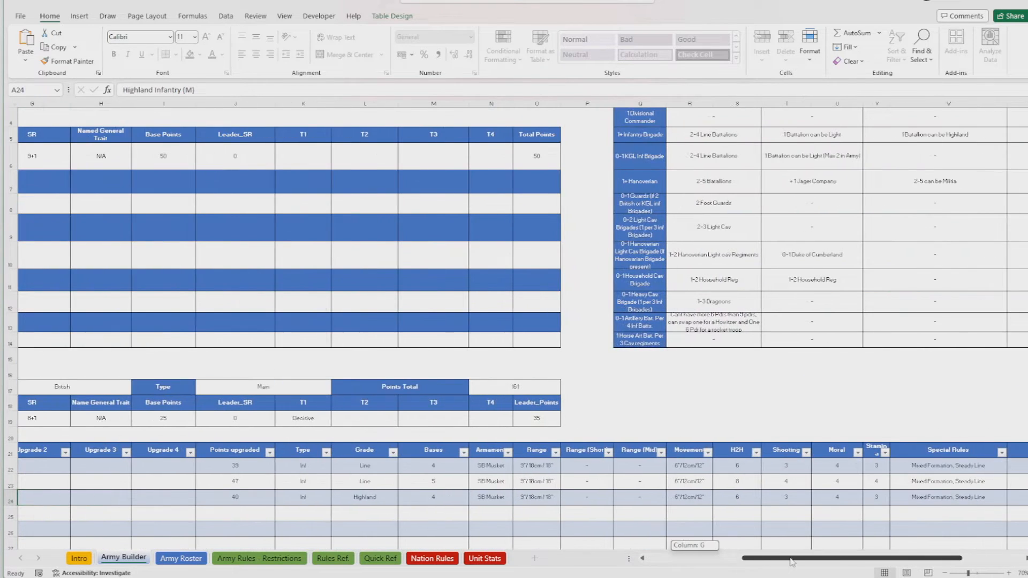
{"action": "scroll", "coordinate": [626, 241], "scroll_direction": "up", "scroll_amount": 1}
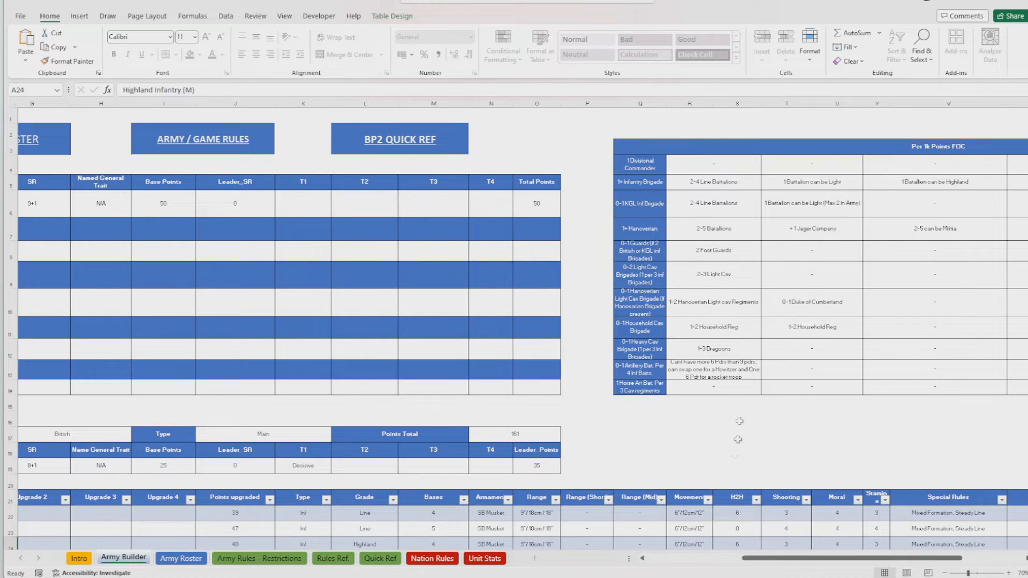
{"action": "left_click_drag", "start_coordinate": [769, 557], "coordinate": [674, 557]}
{"action": "scroll", "coordinate": [234, 368], "scroll_direction": "down", "scroll_amount": 3}
{"action": "scroll", "coordinate": [233, 368], "scroll_direction": "down", "scroll_amount": 1}
{"action": "left_click", "coordinate": [71, 369]}
{"action": "left_click", "coordinate": [116, 373]}
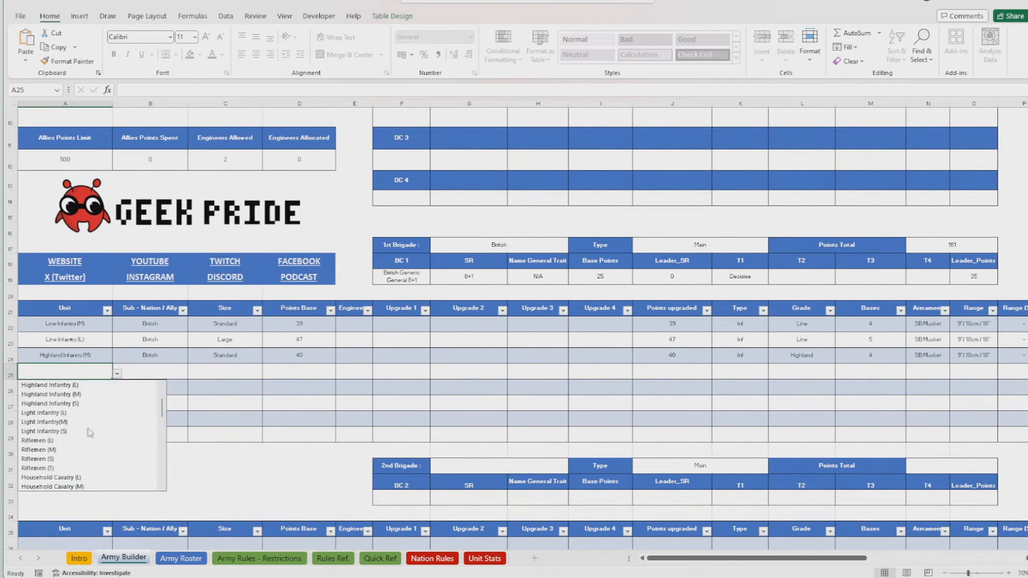
{"action": "left_click", "coordinate": [67, 451]}
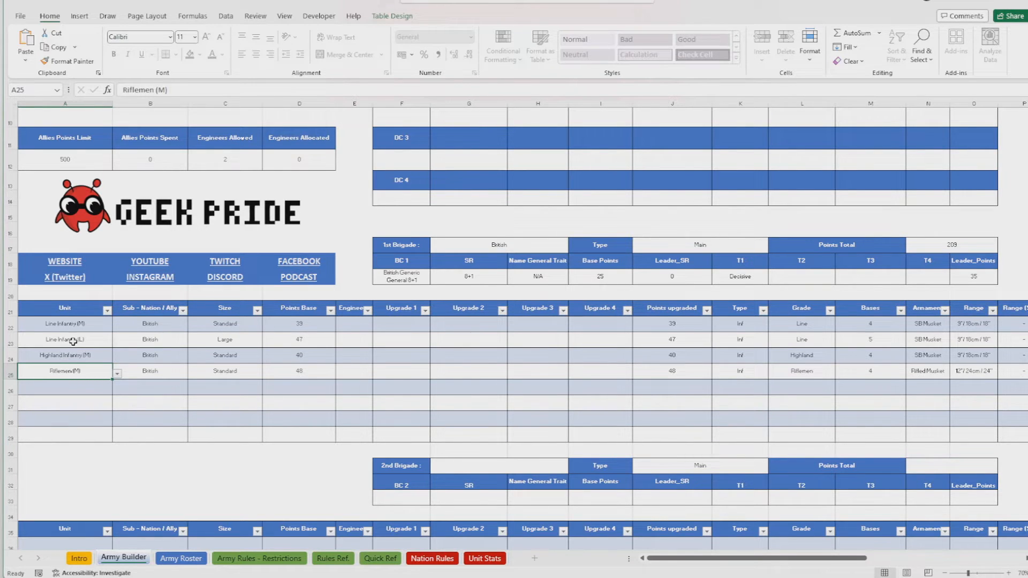
- Replace the Line Infantry (L) unit in the 1st Brigade with Foot Guards (M)
{"action": "left_click", "coordinate": [94, 338]}
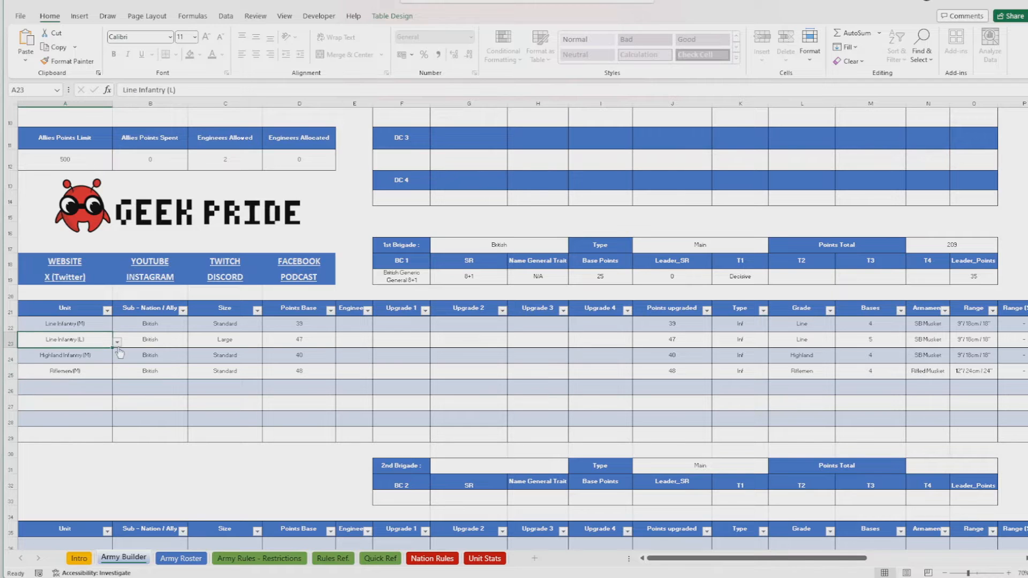
{"action": "left_click", "coordinate": [117, 342]}
{"action": "left_click", "coordinate": [119, 382]}
- Set the 2nd Brigade's nation to British and assign British Generic General 8+1 as its commander
{"action": "scroll", "coordinate": [432, 374], "scroll_direction": "down", "scroll_amount": 1}
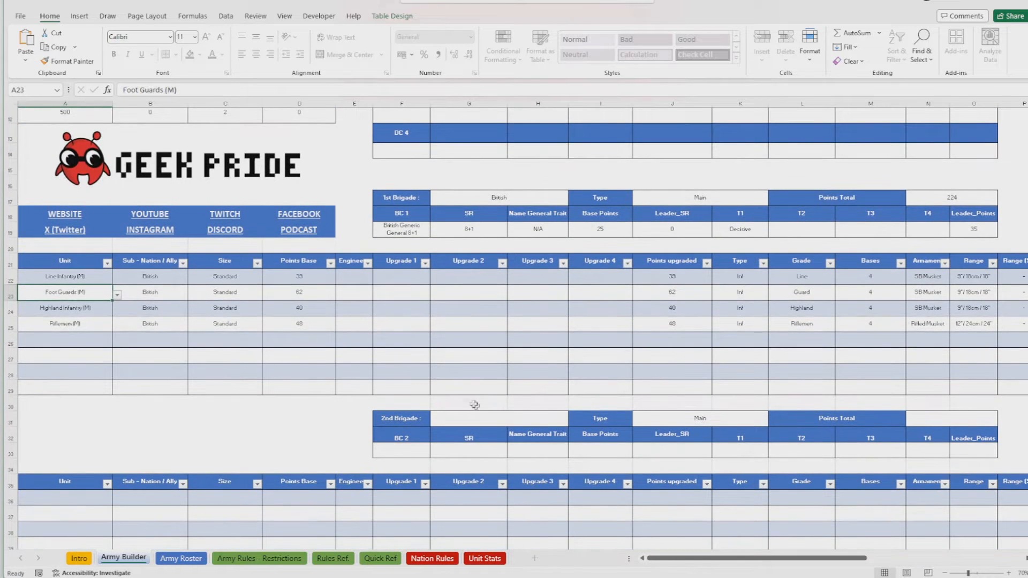
{"action": "scroll", "coordinate": [474, 406], "scroll_direction": "down", "scroll_amount": 1}
{"action": "scroll", "coordinate": [374, 343], "scroll_direction": "down", "scroll_amount": 1}
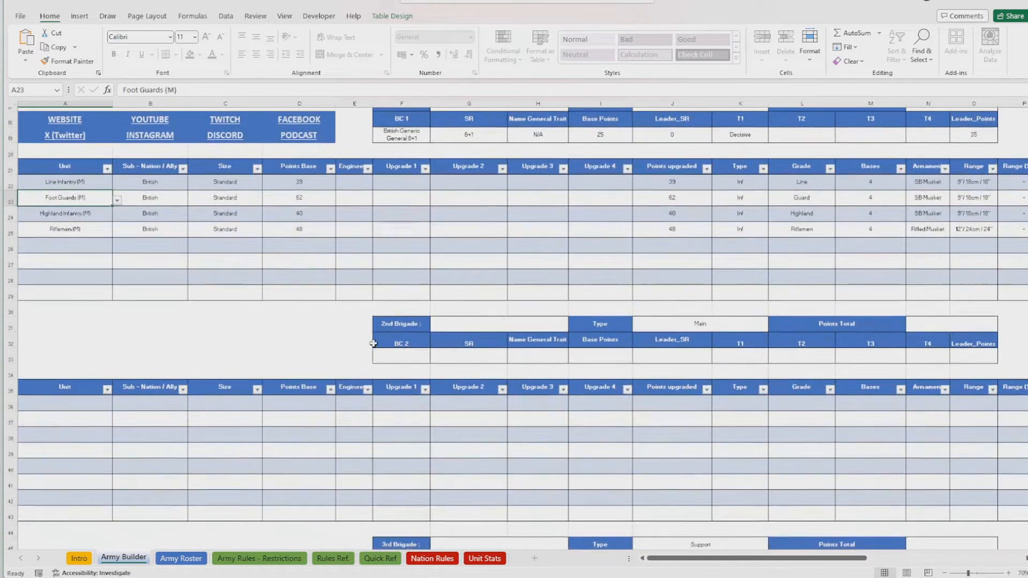
{"action": "left_click", "coordinate": [507, 325]}
{"action": "scroll", "coordinate": [509, 333], "scroll_direction": "up", "scroll_amount": 1}
{"action": "scroll", "coordinate": [576, 381], "scroll_direction": "up", "scroll_amount": 1}
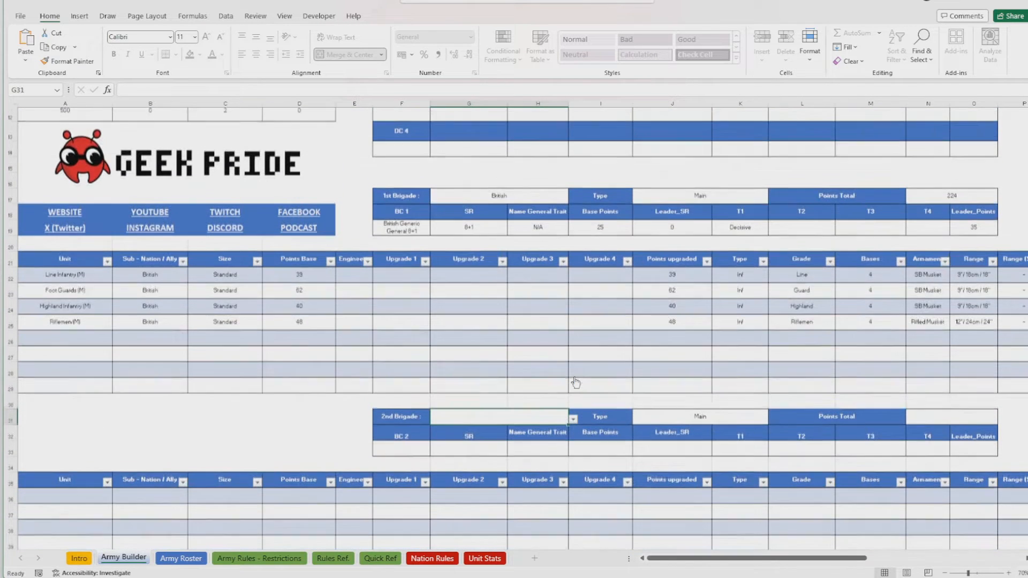
{"action": "left_click", "coordinate": [573, 421]}
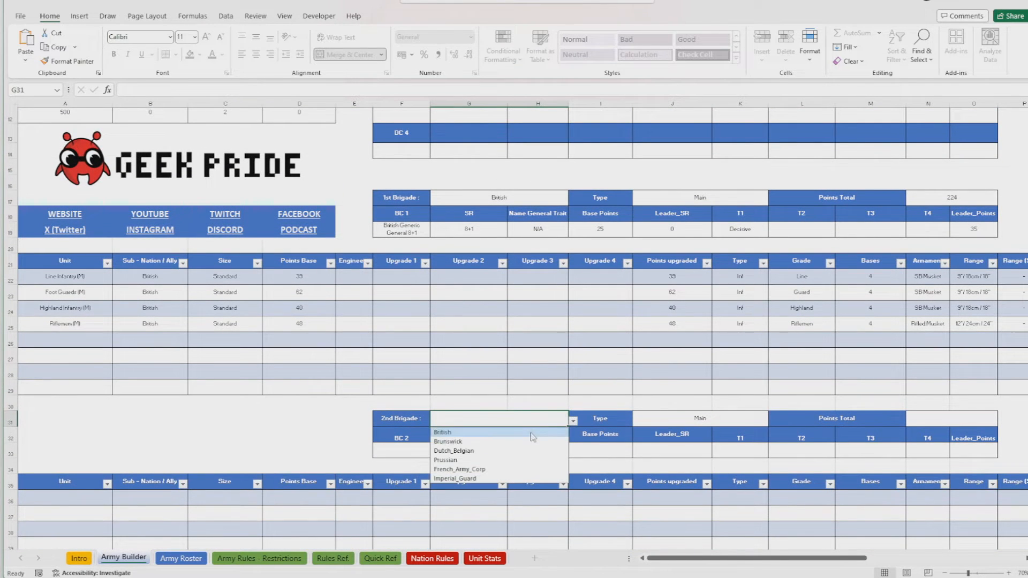
{"action": "left_click", "coordinate": [508, 432]}
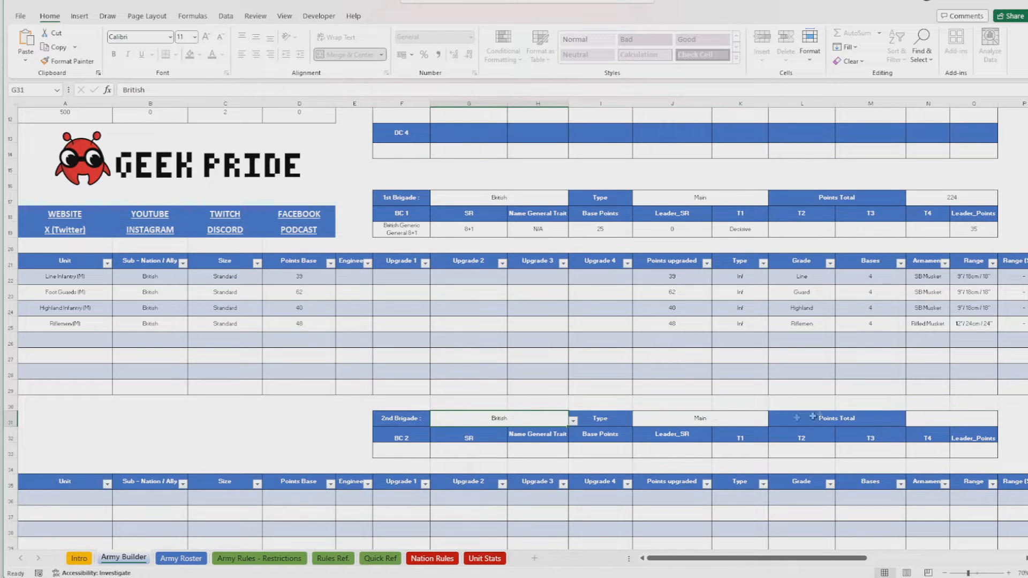
{"action": "left_click", "coordinate": [421, 450]}
{"action": "left_click", "coordinate": [435, 453]}
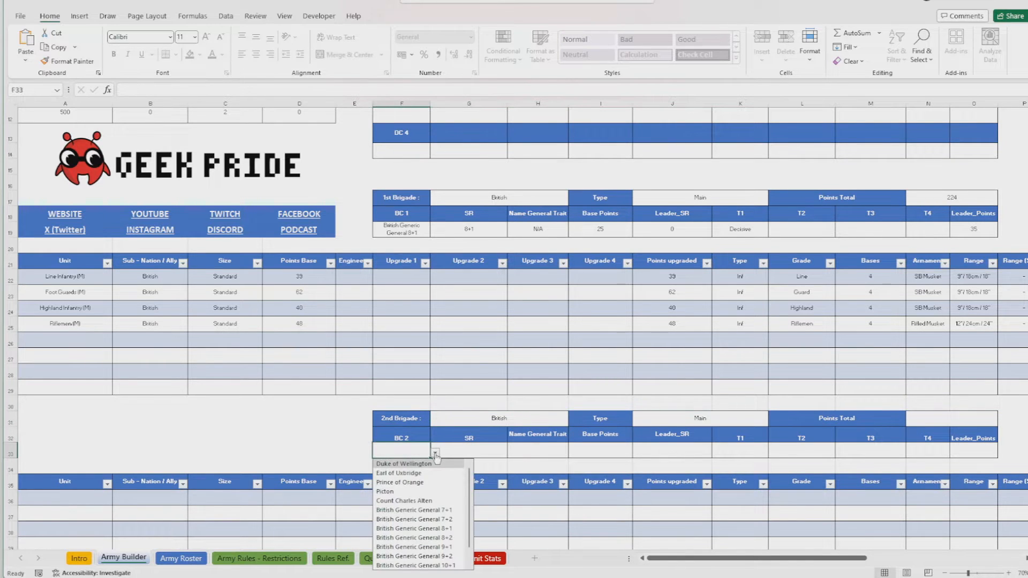
{"action": "left_click", "coordinate": [434, 529]}
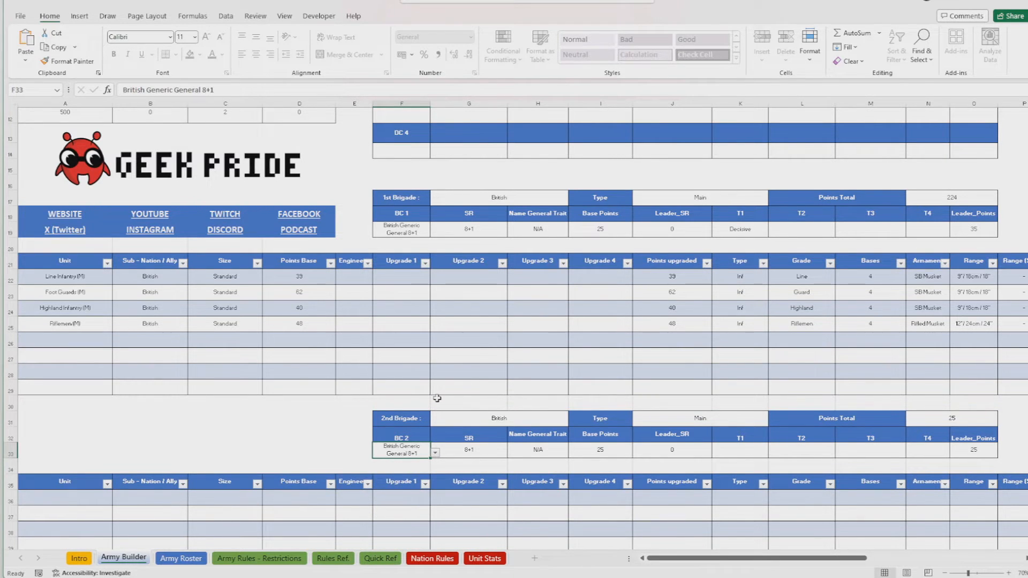
- Copy the four units of the 1st Brigade into the first four unit rows of the 2nd Brigade
{"action": "scroll", "coordinate": [438, 399], "scroll_direction": "down", "scroll_amount": 2}
{"action": "left_click", "coordinate": [93, 181]}
{"action": "left_click_drag", "start_coordinate": [93, 181], "coordinate": [92, 237]}
{"action": "key", "text": "ctrl+c"}
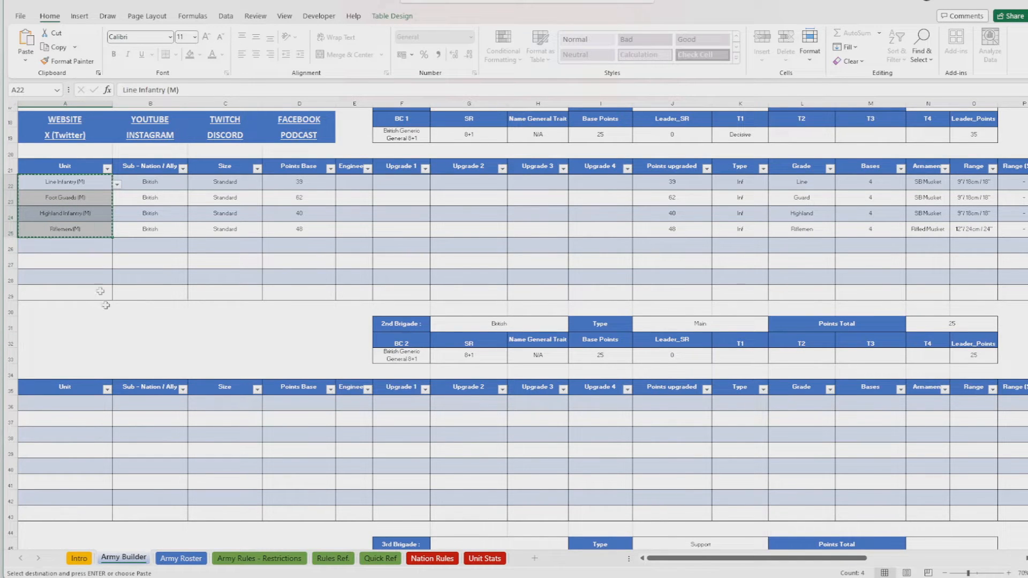
{"action": "left_click", "coordinate": [97, 410]}
{"action": "key", "text": "ctrl+v"}
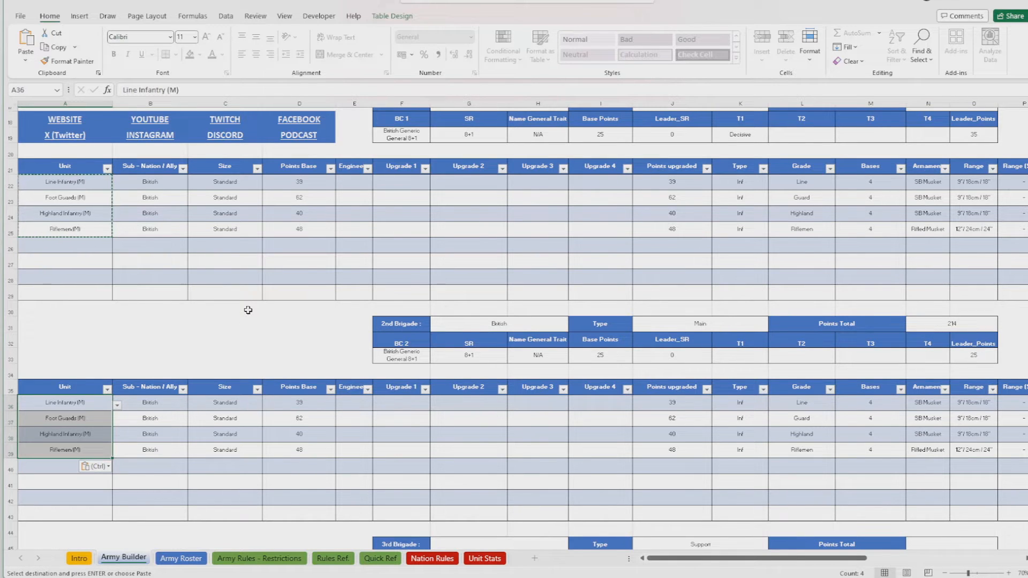
- Set the 3rd Brigade's nation to British and assign British Generic General 8+1 as its commander
{"action": "scroll", "coordinate": [248, 310], "scroll_direction": "up", "scroll_amount": 1}
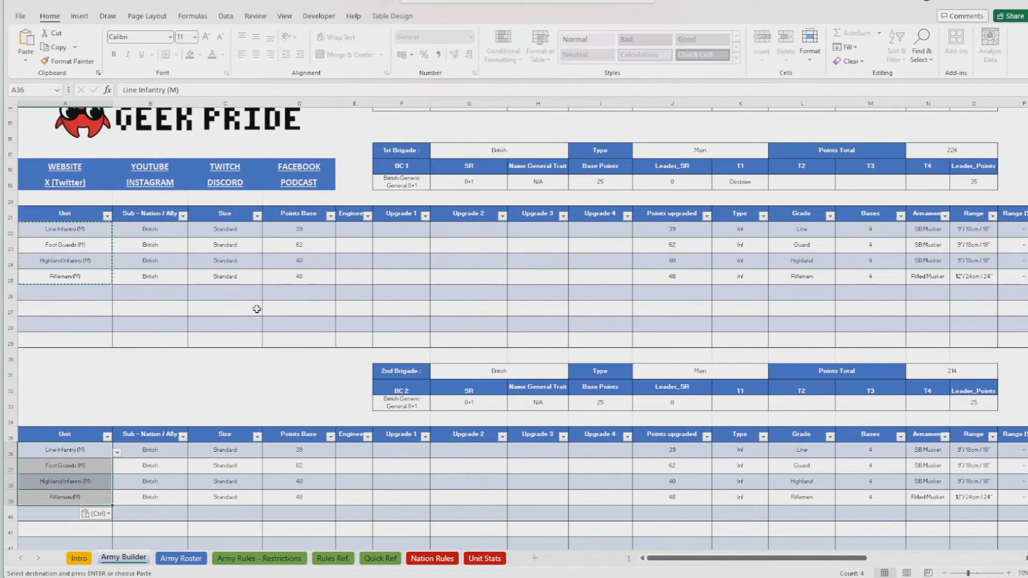
{"action": "scroll", "coordinate": [257, 309], "scroll_direction": "down", "scroll_amount": 4}
{"action": "scroll", "coordinate": [451, 337], "scroll_direction": "down", "scroll_amount": 2}
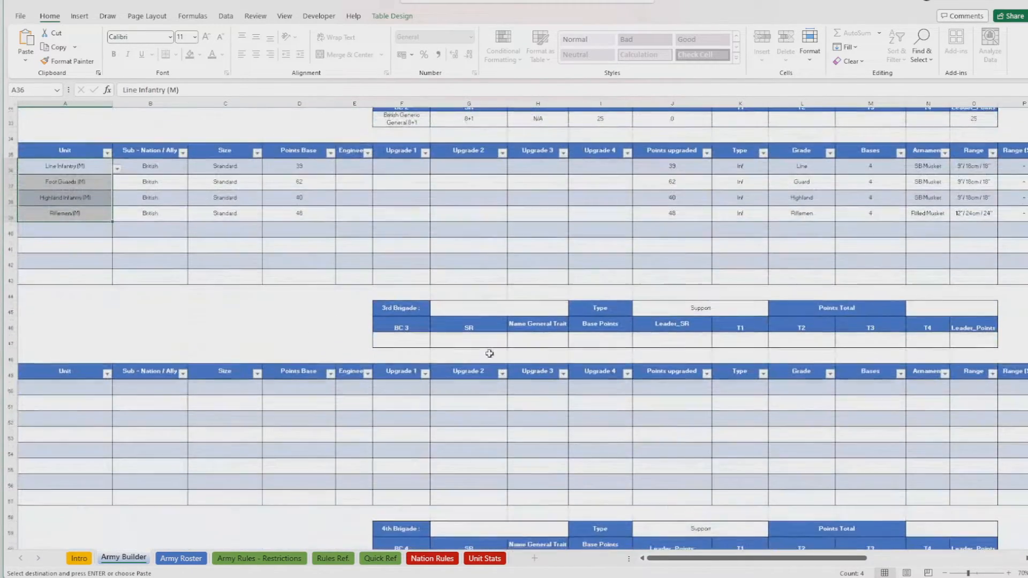
{"action": "scroll", "coordinate": [500, 310], "scroll_direction": "up", "scroll_amount": 10}
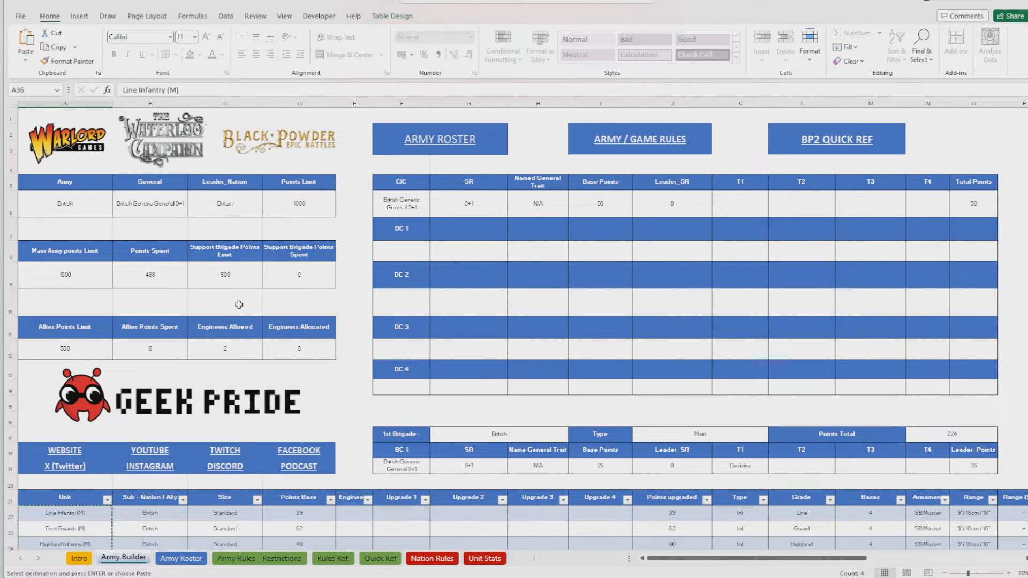
{"action": "scroll", "coordinate": [246, 276], "scroll_direction": "down", "scroll_amount": 8}
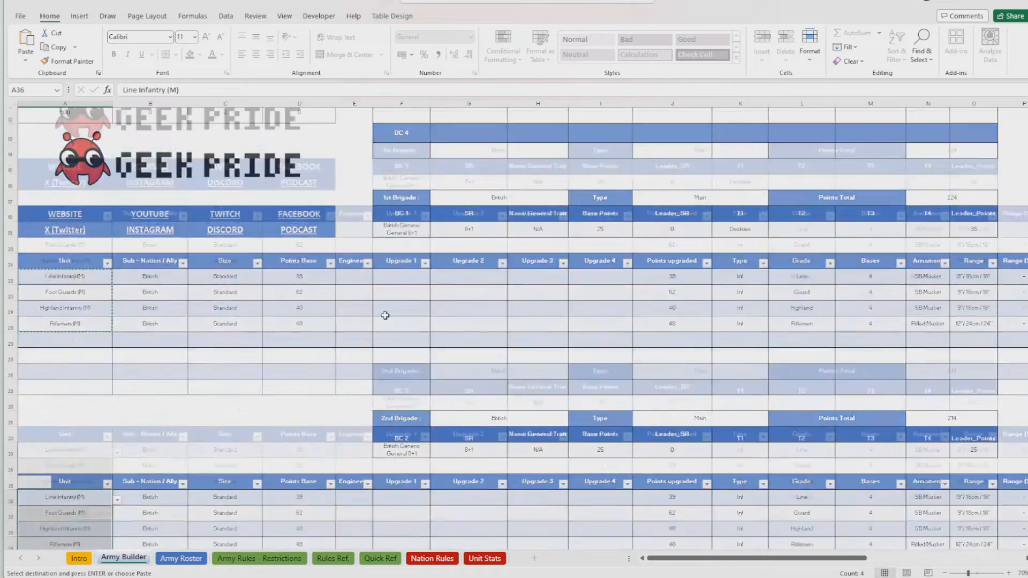
{"action": "scroll", "coordinate": [471, 341], "scroll_direction": "down", "scroll_amount": 2}
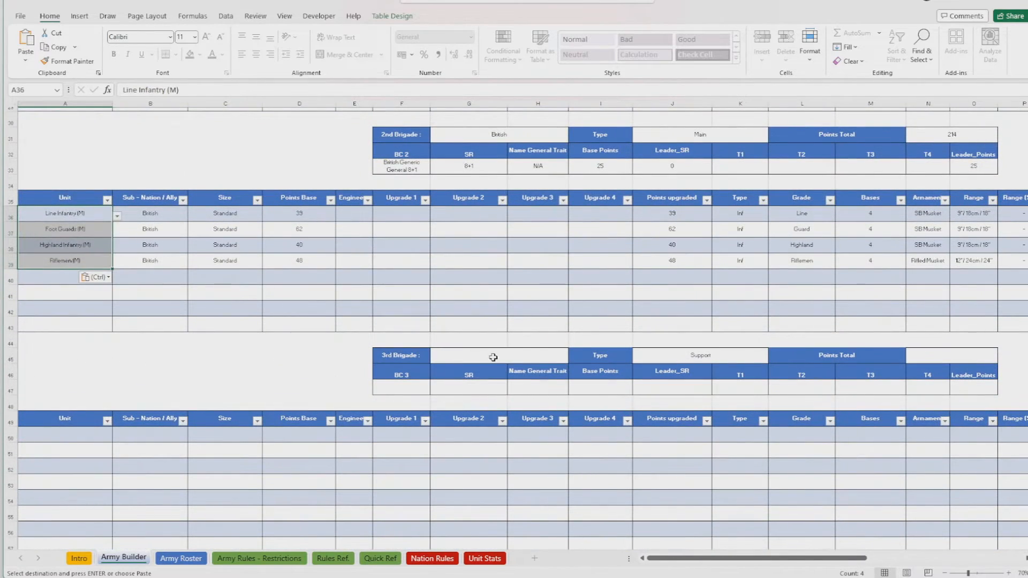
{"action": "left_click", "coordinate": [489, 356]}
{"action": "left_click", "coordinate": [573, 358]}
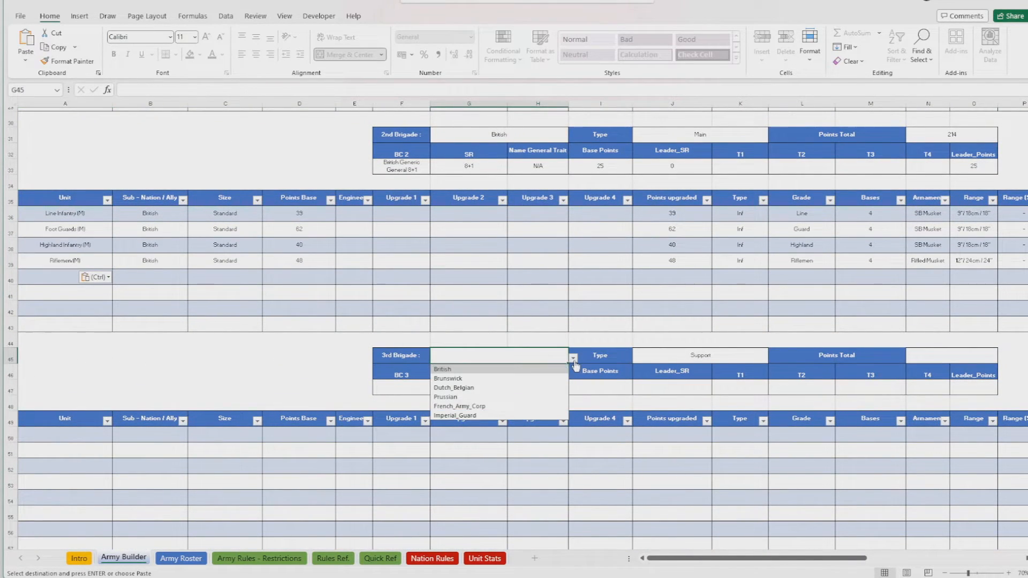
{"action": "left_click", "coordinate": [544, 370]}
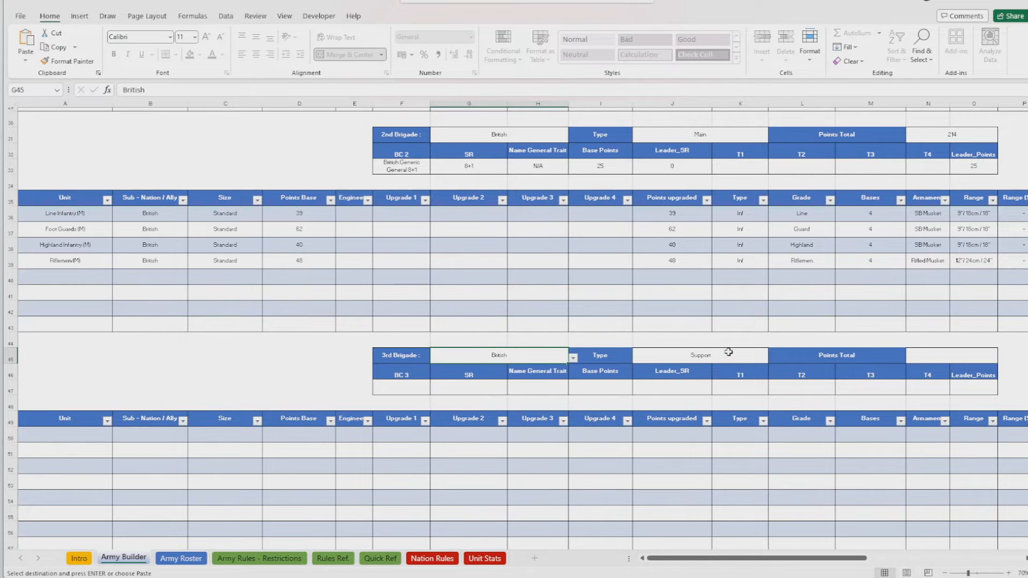
{"action": "left_click", "coordinate": [418, 391]}
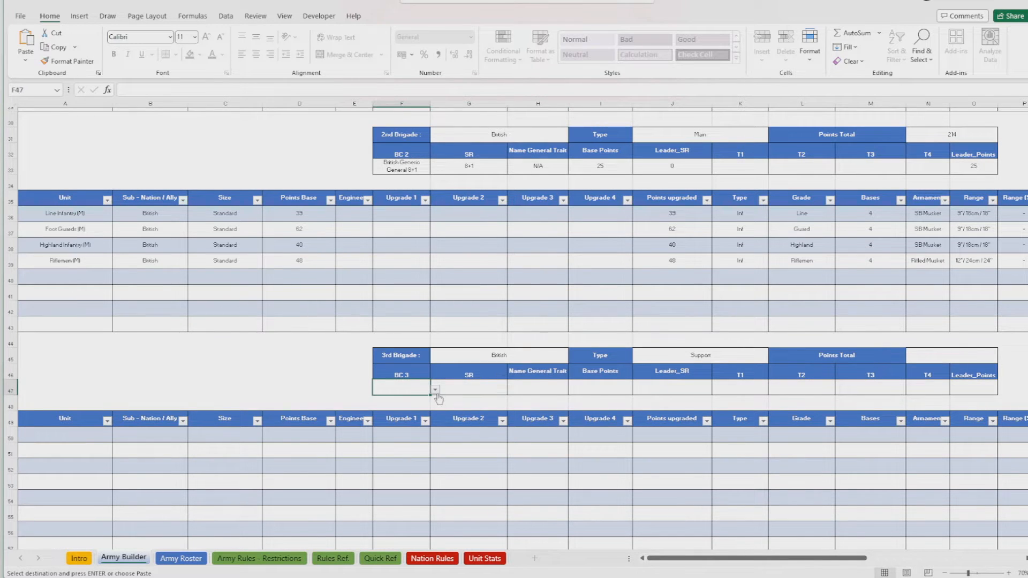
{"action": "left_click", "coordinate": [436, 391]}
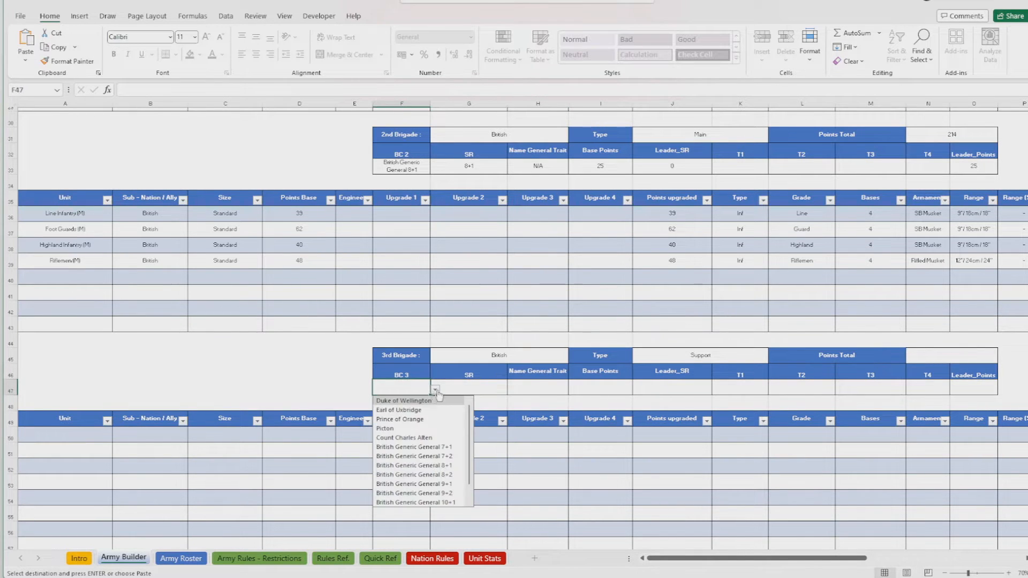
{"action": "left_click", "coordinate": [433, 466]}
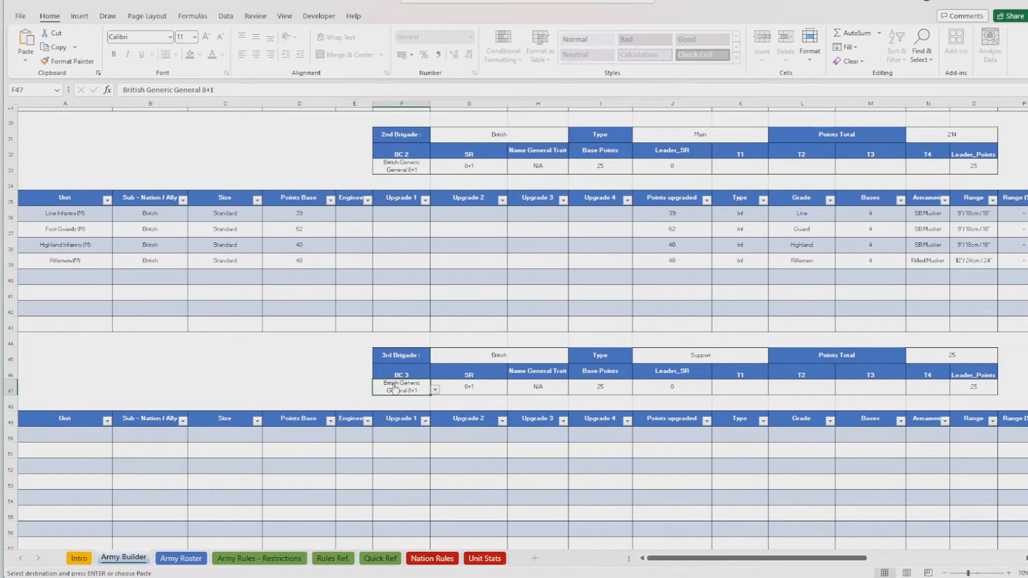
- Add Foot Guards (L) in the first two unit rows of the 3rd Brigade
{"action": "scroll", "coordinate": [395, 386], "scroll_direction": "down", "scroll_amount": 2}
{"action": "left_click", "coordinate": [78, 343]}
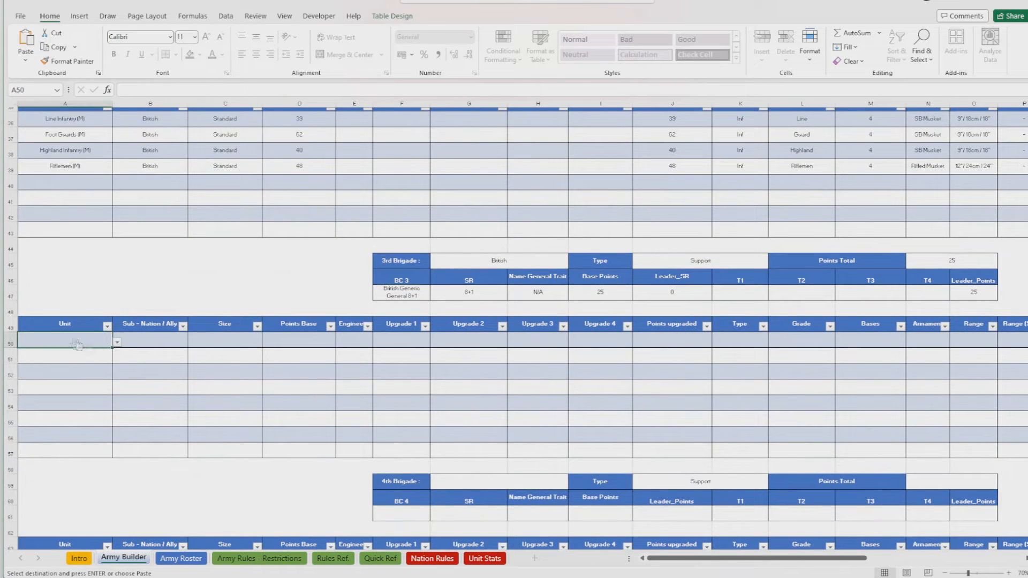
{"action": "left_click", "coordinate": [116, 343]}
{"action": "left_click", "coordinate": [105, 353]}
{"action": "left_click", "coordinate": [106, 353]}
{"action": "left_click", "coordinate": [117, 358]}
{"action": "left_click", "coordinate": [105, 368]}
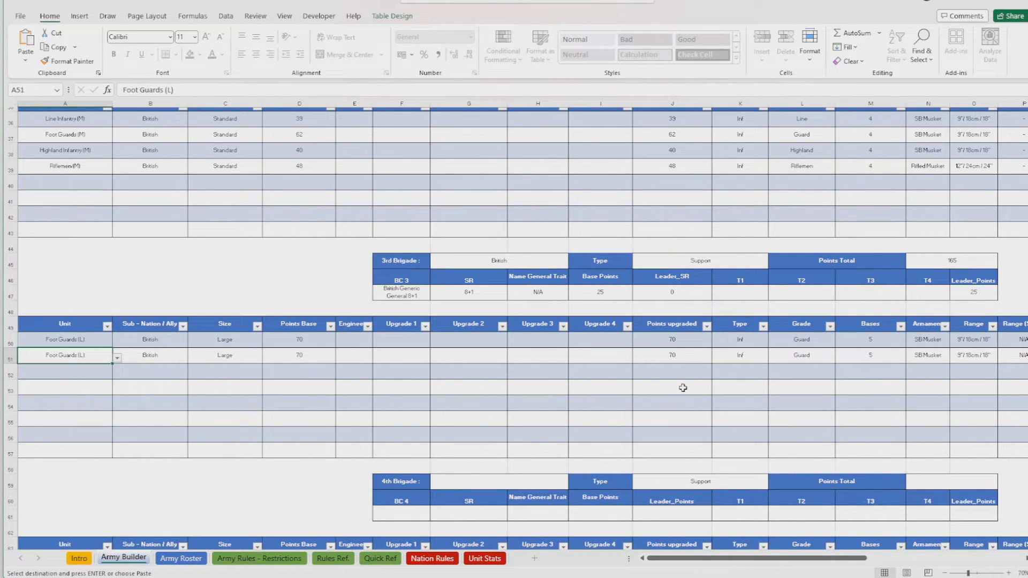
- Check the army and support brigade points spent, and the artillery battery limits in the Per 1k Points FOC table
{"action": "scroll", "coordinate": [683, 388], "scroll_direction": "up", "scroll_amount": 11}
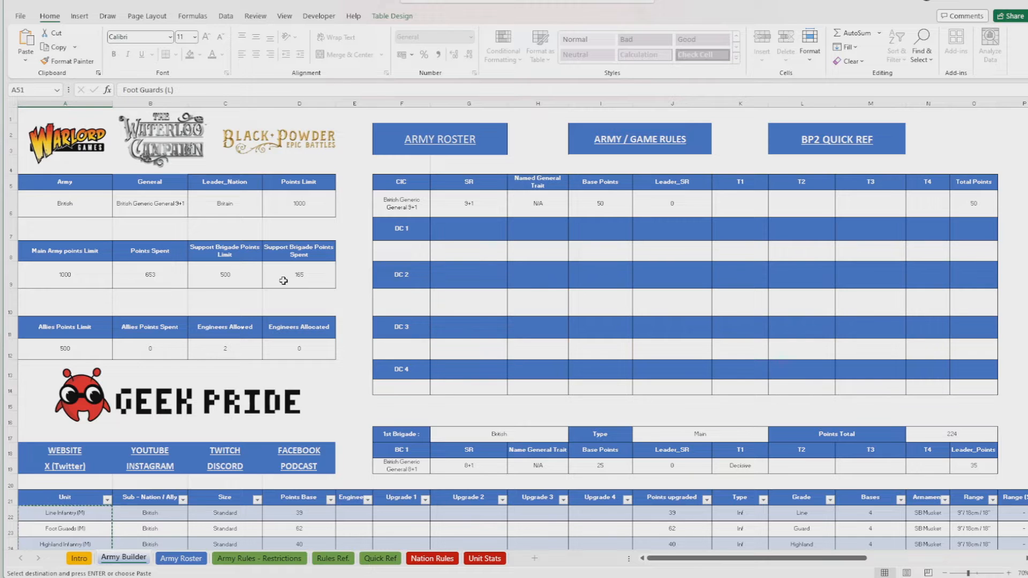
{"action": "scroll", "coordinate": [284, 281], "scroll_direction": "down", "scroll_amount": 4}
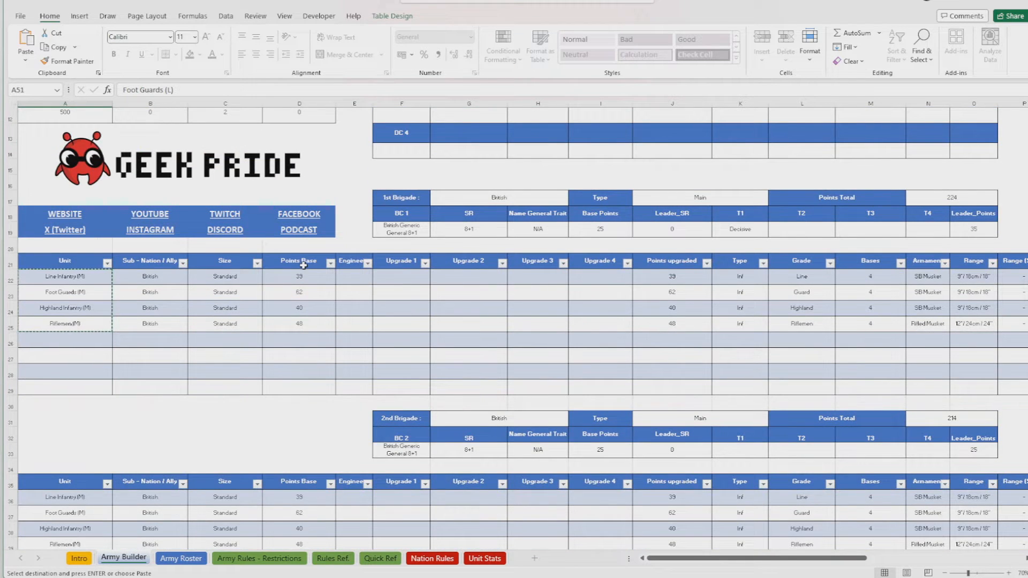
{"action": "scroll", "coordinate": [210, 281], "scroll_direction": "down", "scroll_amount": 2}
{"action": "left_click", "coordinate": [67, 246]}
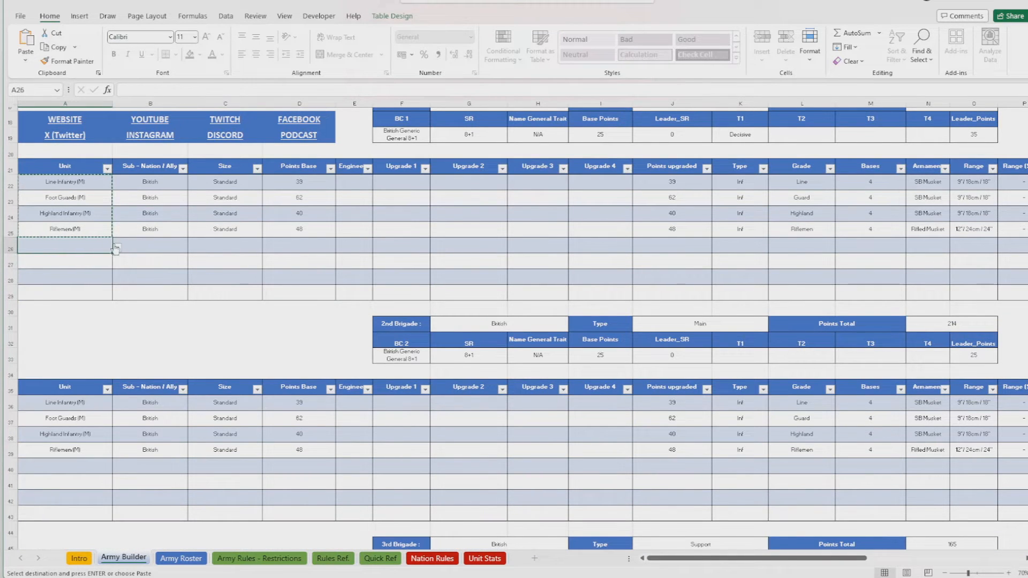
{"action": "left_click", "coordinate": [117, 248]}
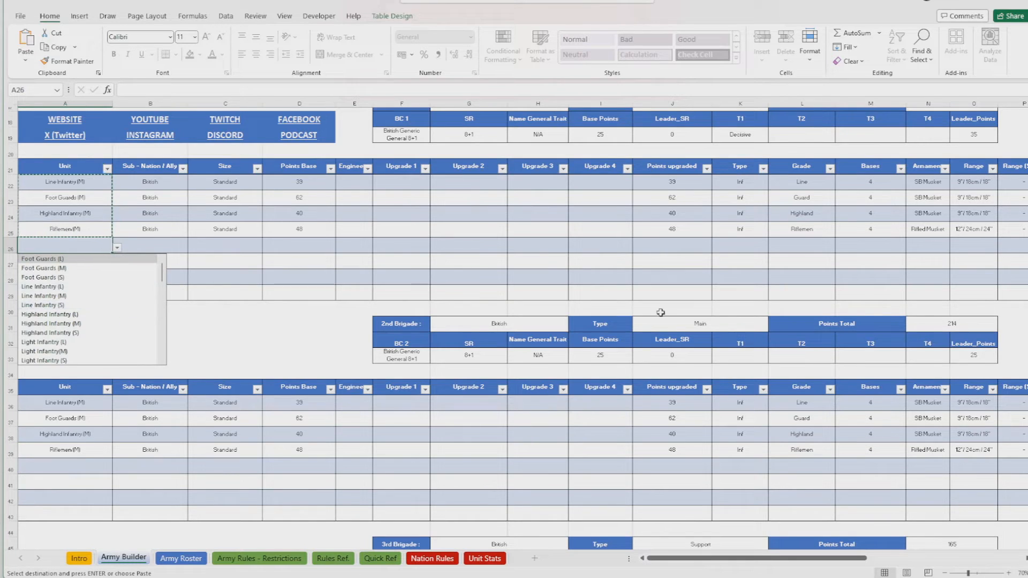
{"action": "scroll", "coordinate": [664, 315], "scroll_direction": "up", "scroll_amount": 3}
{"action": "scroll", "coordinate": [686, 344], "scroll_direction": "up", "scroll_amount": 3}
{"action": "left_click_drag", "start_coordinate": [773, 558], "coordinate": [855, 544]}
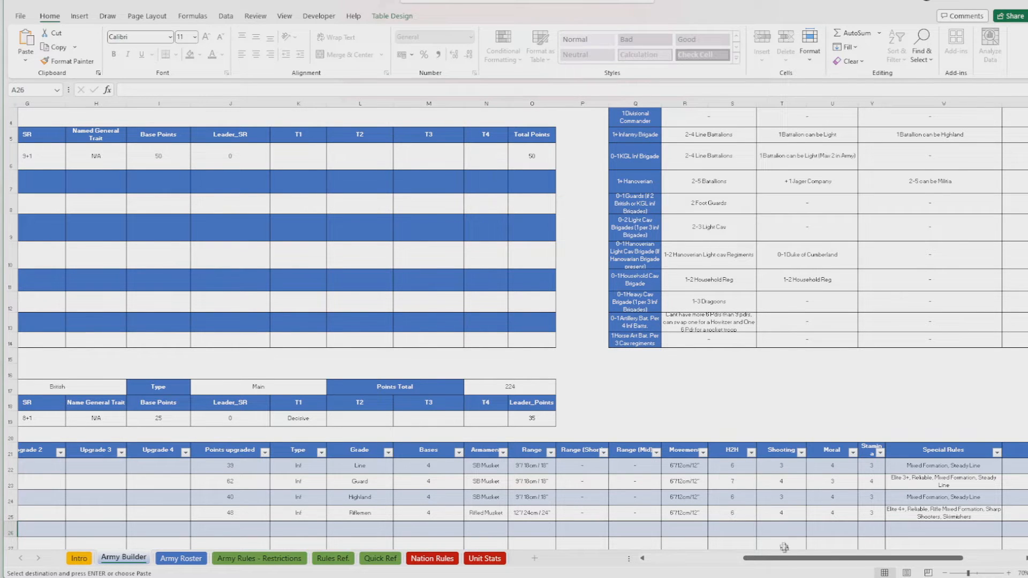
{"action": "left_click_drag", "start_coordinate": [787, 560], "coordinate": [691, 560]}
- Add Royal Artillery (M) in the fifth unit row of the 1st Brigade
{"action": "scroll", "coordinate": [78, 323], "scroll_direction": "down", "scroll_amount": 2}
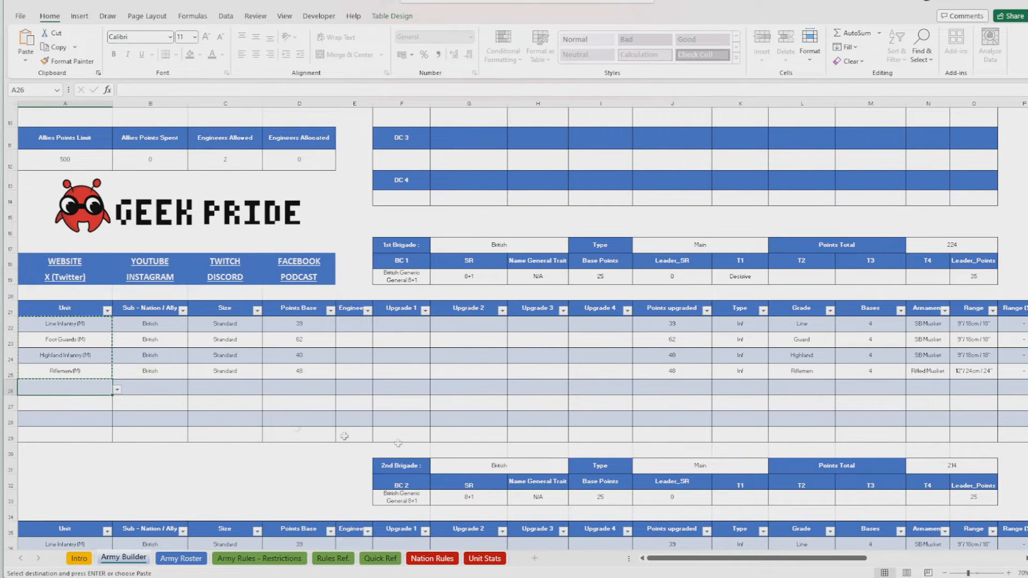
{"action": "left_click", "coordinate": [117, 391]}
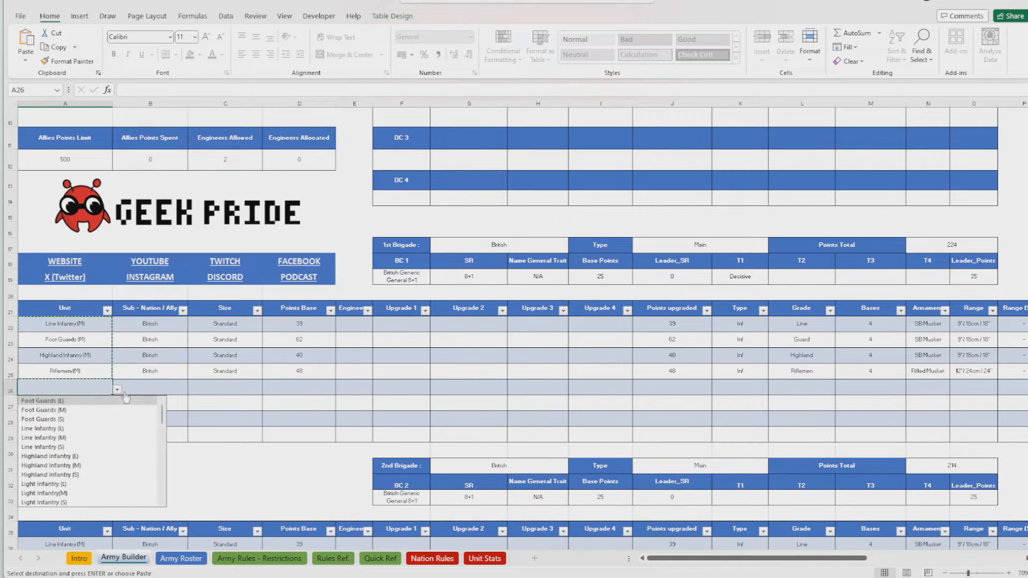
{"action": "scroll", "coordinate": [109, 411], "scroll_direction": "down", "scroll_amount": 8}
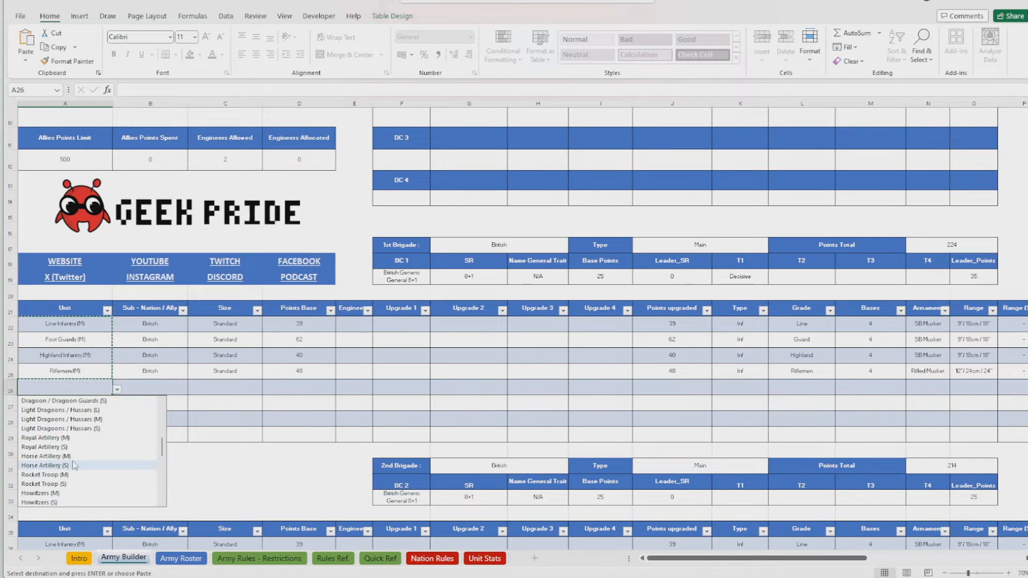
{"action": "left_click", "coordinate": [68, 438]}
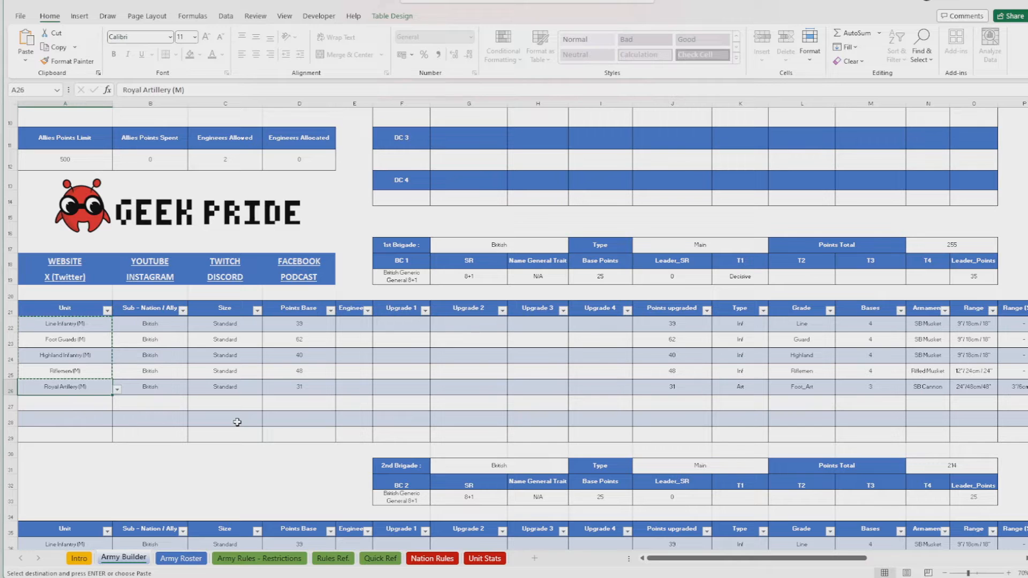
- Add Royal Artillery (M) in the fifth unit row of the 2nd Brigade
{"action": "left_click", "coordinate": [877, 395]}
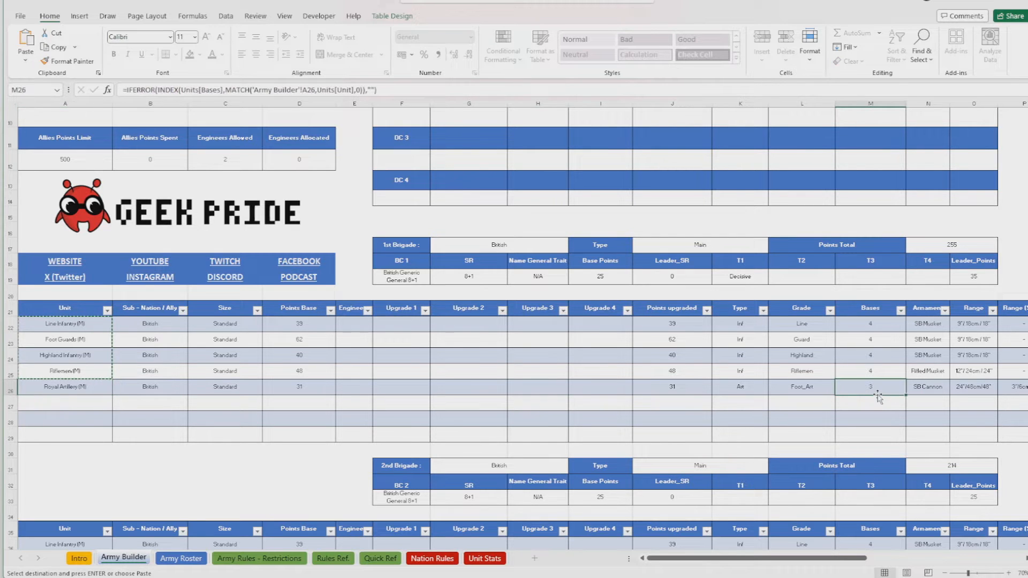
{"action": "left_click_drag", "start_coordinate": [699, 561], "coordinate": [639, 552]}
{"action": "scroll", "coordinate": [239, 369], "scroll_direction": "down", "scroll_amount": 4}
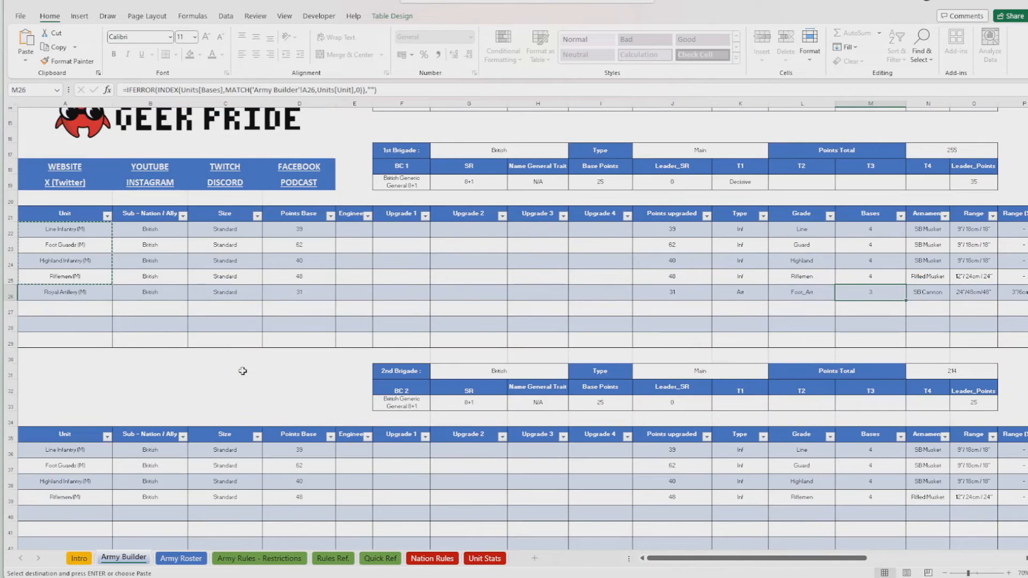
{"action": "left_click", "coordinate": [79, 423]}
{"action": "left_click", "coordinate": [117, 421]}
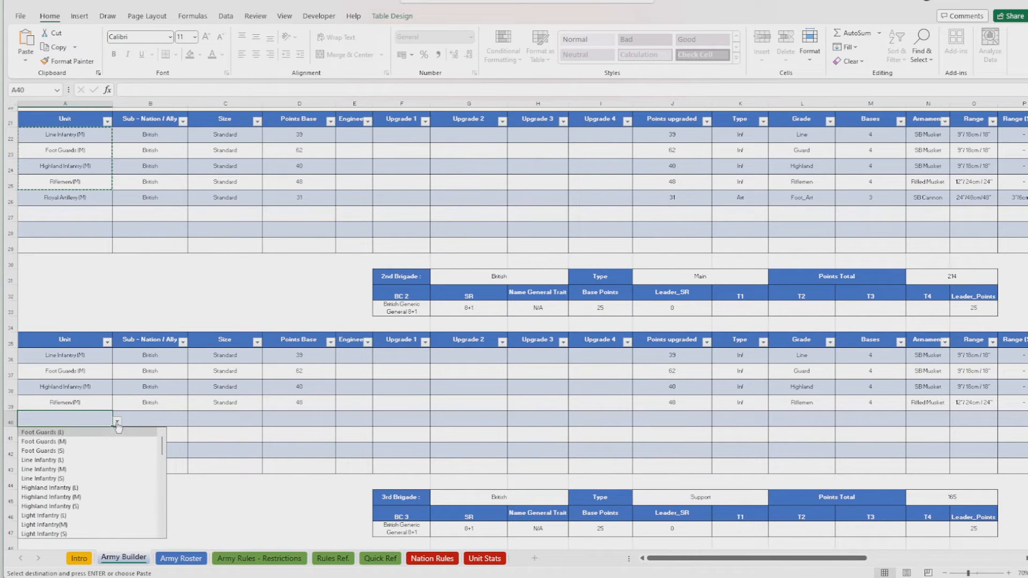
{"action": "scroll", "coordinate": [90, 462], "scroll_direction": "down", "scroll_amount": 2}
{"action": "scroll", "coordinate": [89, 462], "scroll_direction": "down", "scroll_amount": 3}
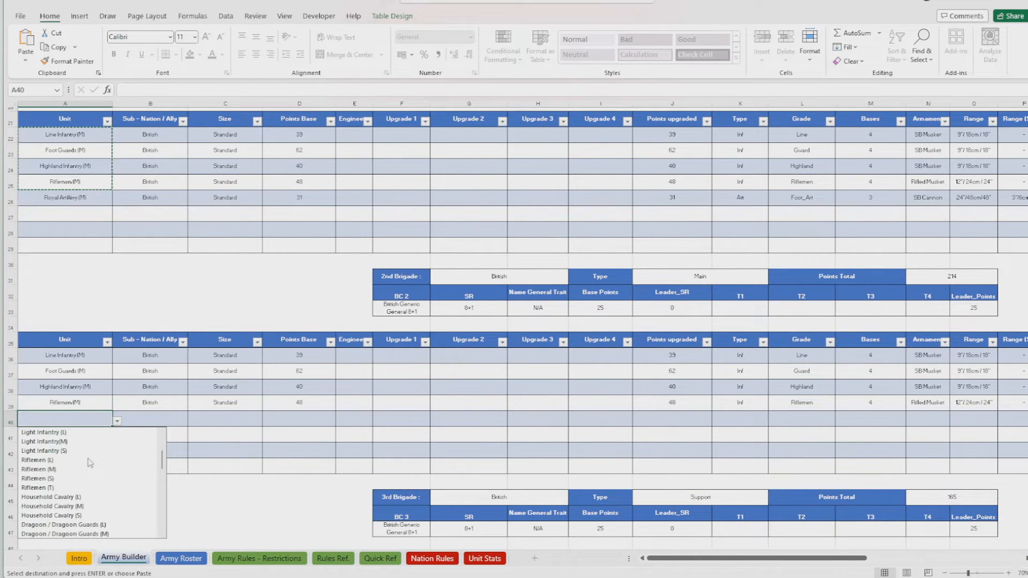
{"action": "scroll", "coordinate": [89, 462], "scroll_direction": "down", "scroll_amount": 1}
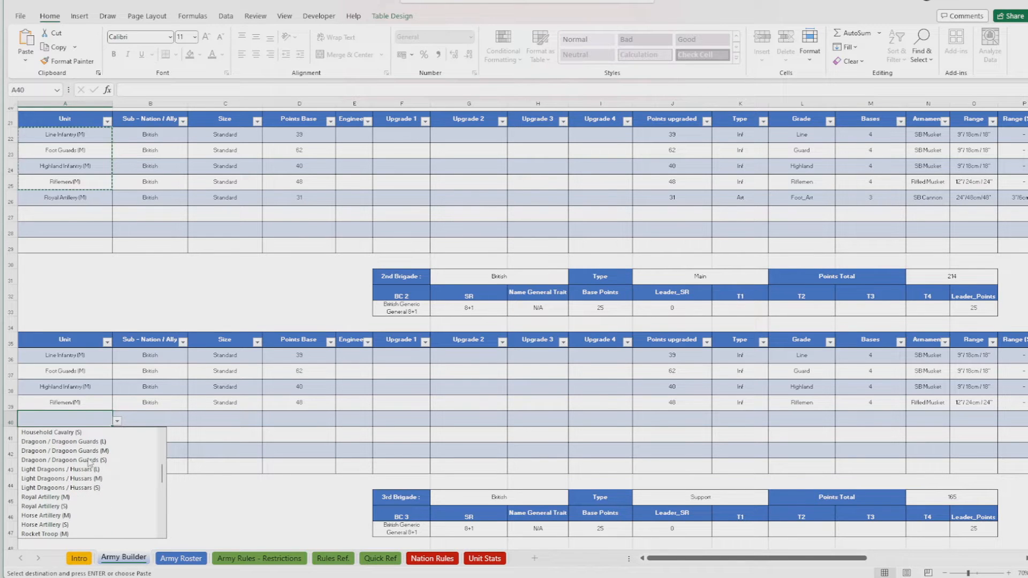
{"action": "left_click", "coordinate": [67, 497]}
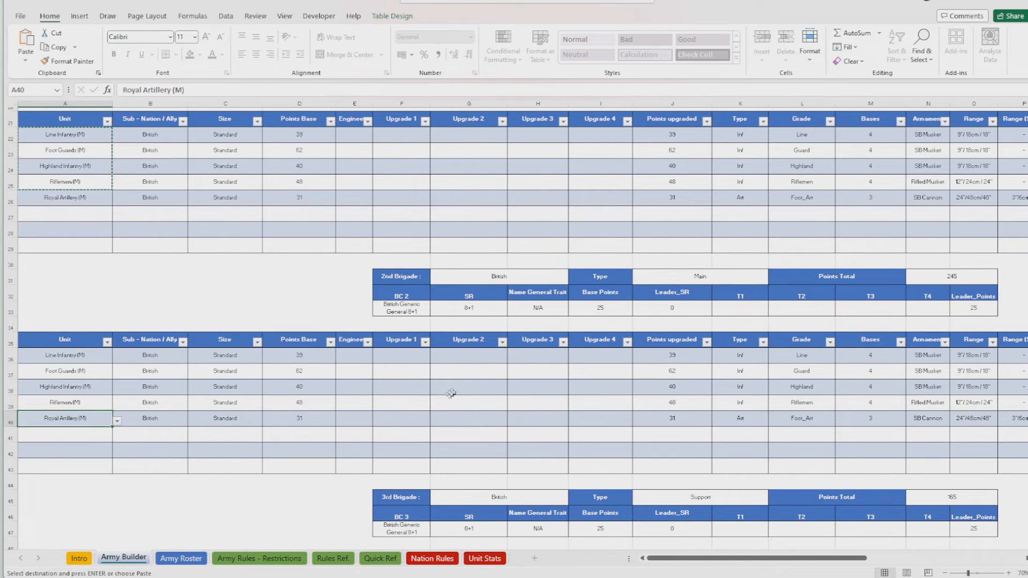
- Set the 4th Brigade's nation to British
{"action": "scroll", "coordinate": [457, 383], "scroll_direction": "down", "scroll_amount": 3}
{"action": "scroll", "coordinate": [457, 383], "scroll_direction": "down", "scroll_amount": 2}
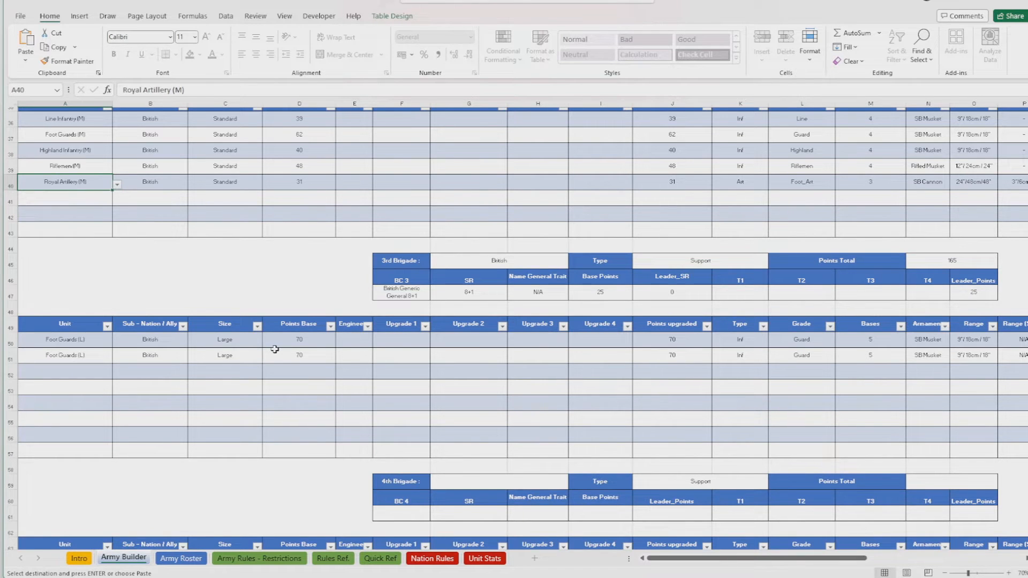
{"action": "left_click", "coordinate": [59, 374]}
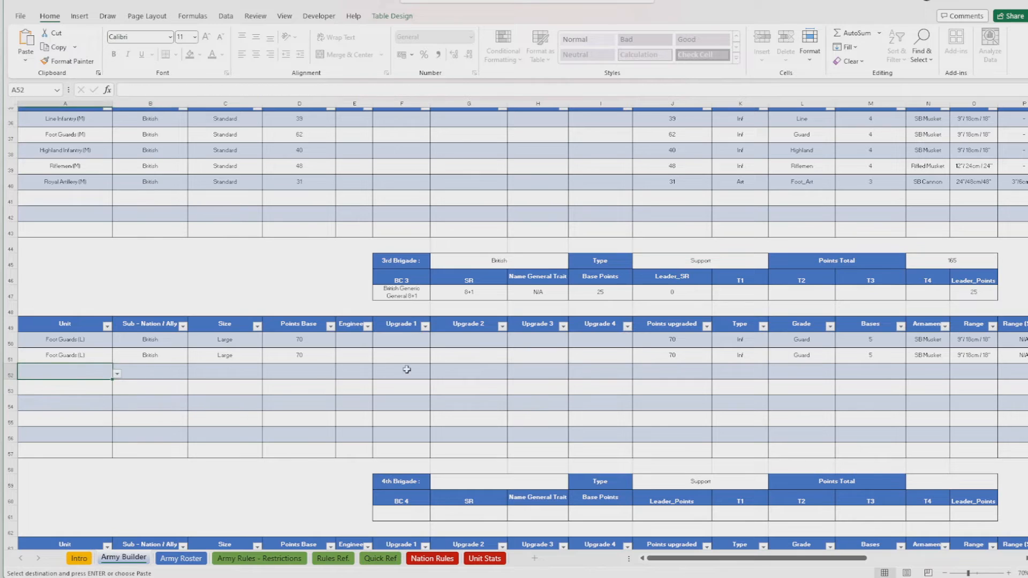
{"action": "scroll", "coordinate": [420, 392], "scroll_direction": "up", "scroll_amount": 3}
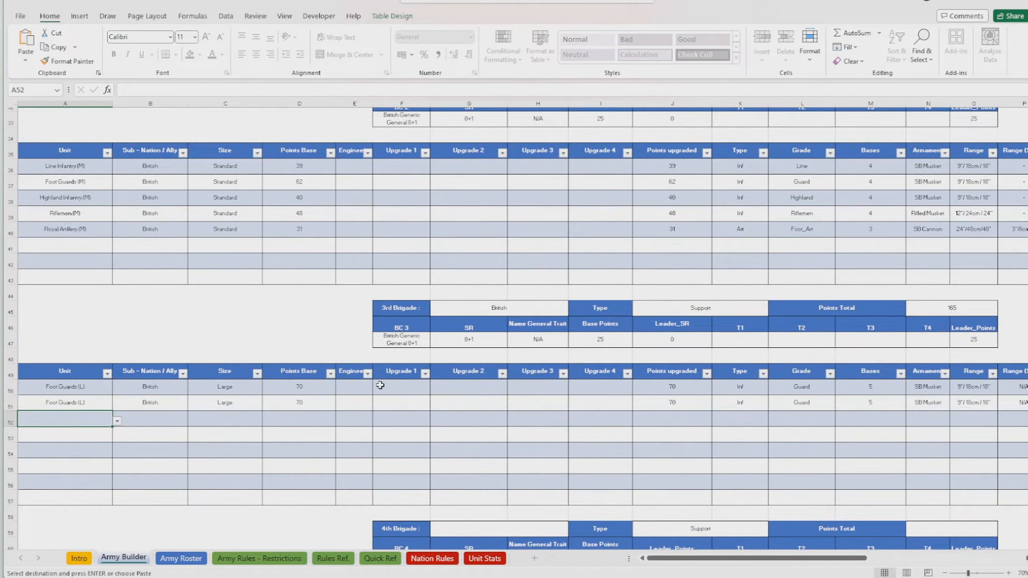
{"action": "scroll", "coordinate": [379, 385], "scroll_direction": "down", "scroll_amount": 3}
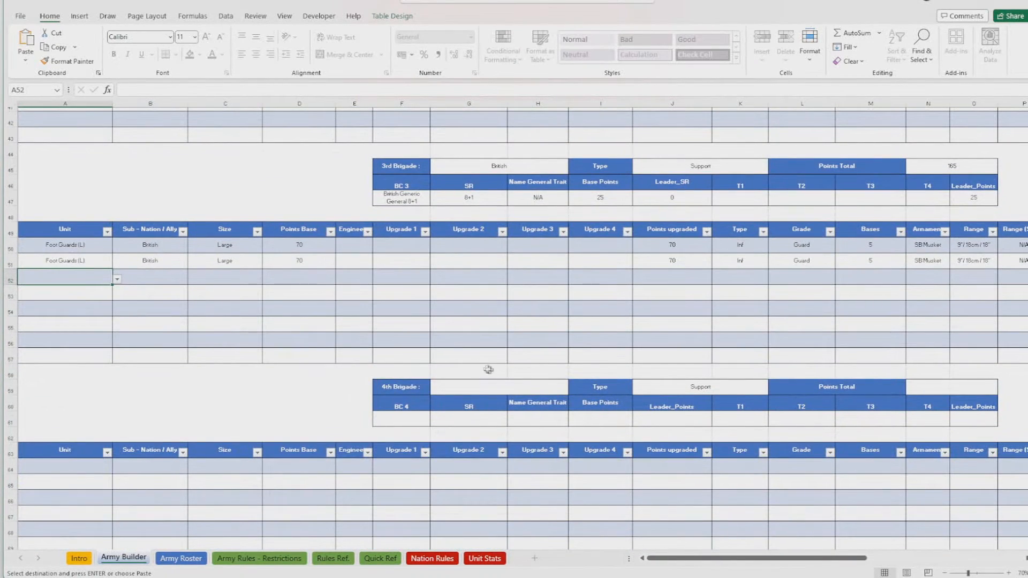
{"action": "left_click", "coordinate": [508, 383]}
{"action": "left_click", "coordinate": [574, 391]}
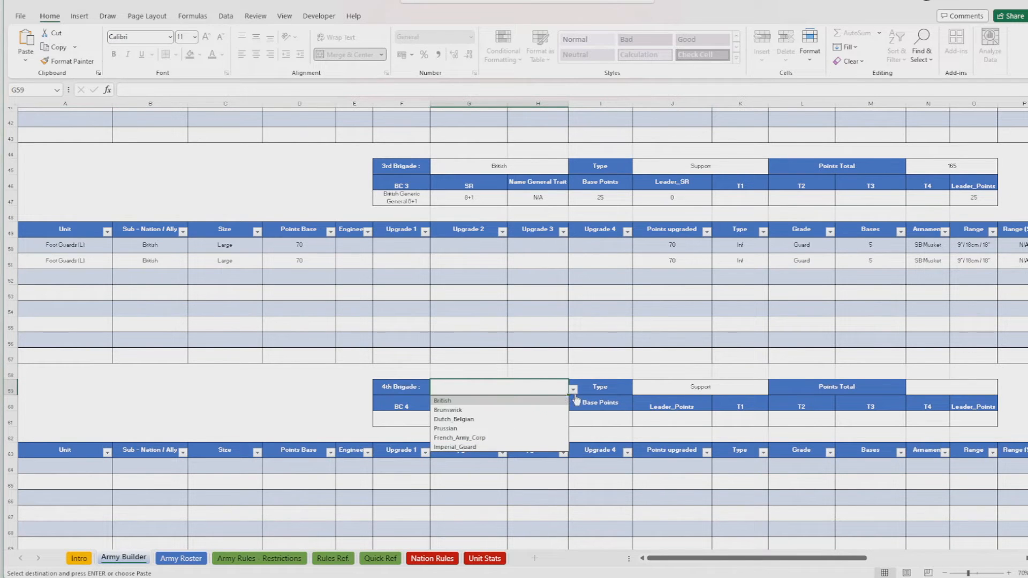
{"action": "left_click", "coordinate": [450, 400]}
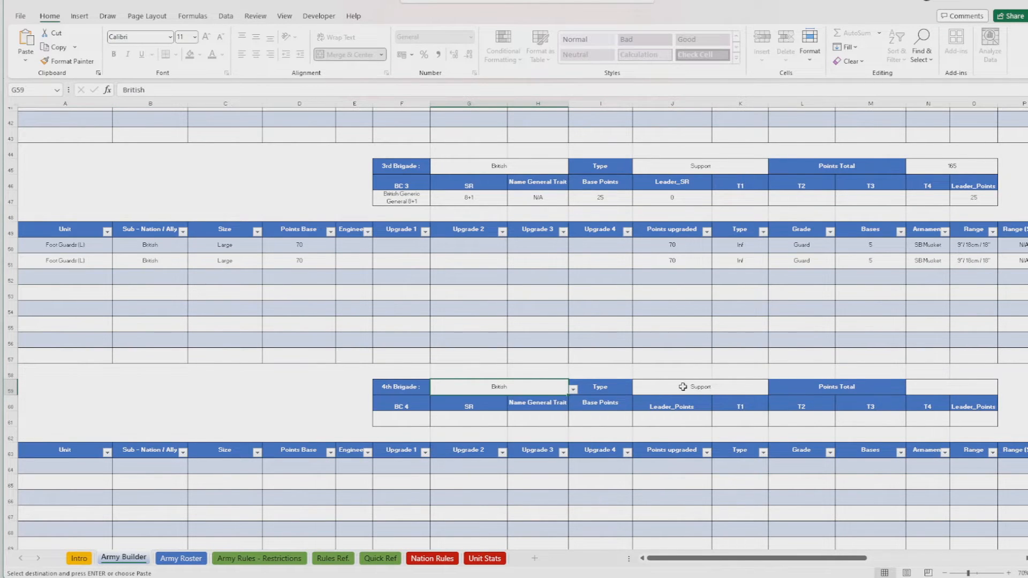
- Add Light Dragoons / Hussars (M) in the first two unit rows of the 4th Brigade
{"action": "scroll", "coordinate": [610, 390], "scroll_direction": "down", "scroll_amount": 3}
{"action": "left_click", "coordinate": [56, 324]}
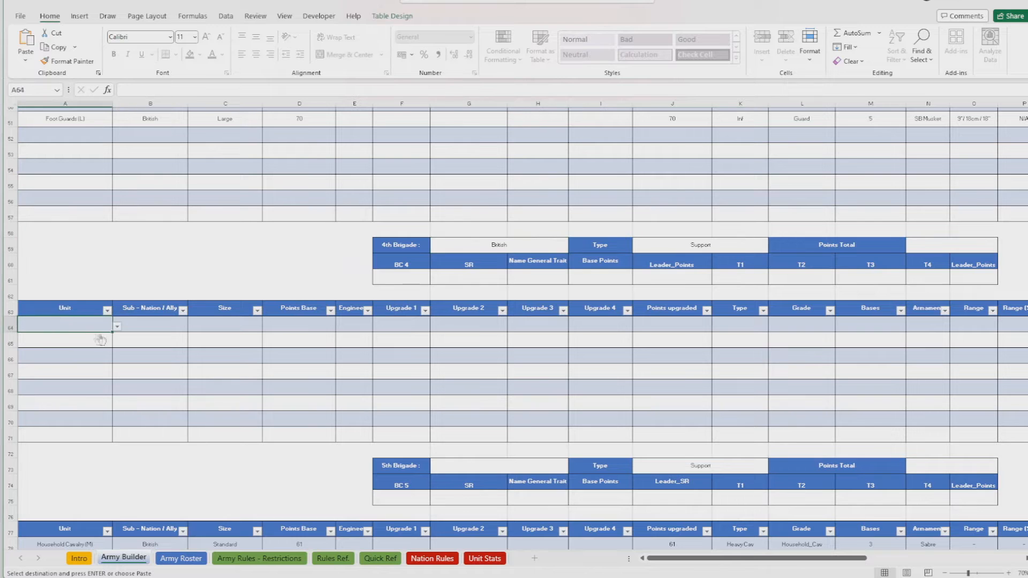
{"action": "left_click", "coordinate": [117, 327]}
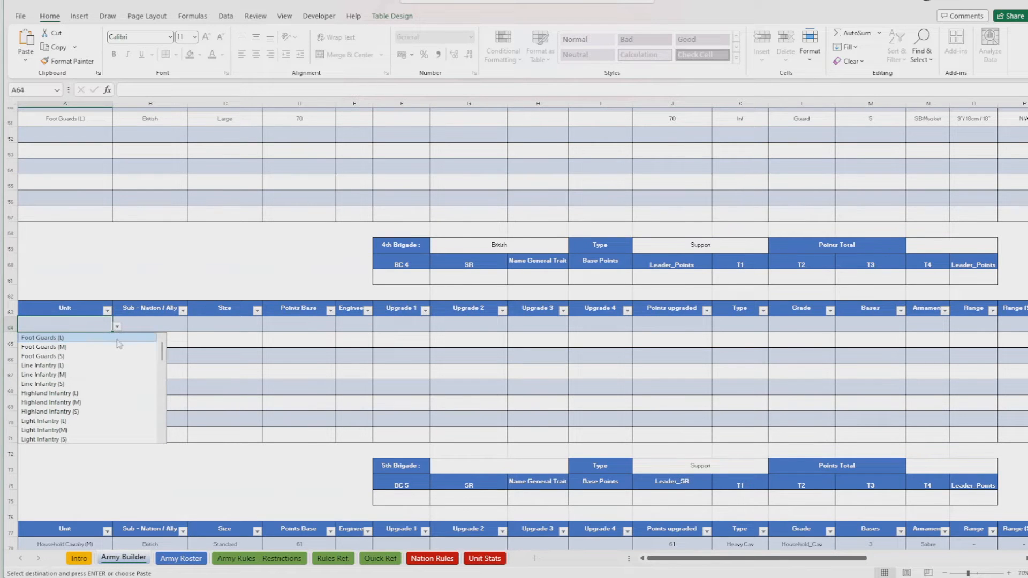
{"action": "scroll", "coordinate": [118, 371], "scroll_direction": "down", "scroll_amount": 5}
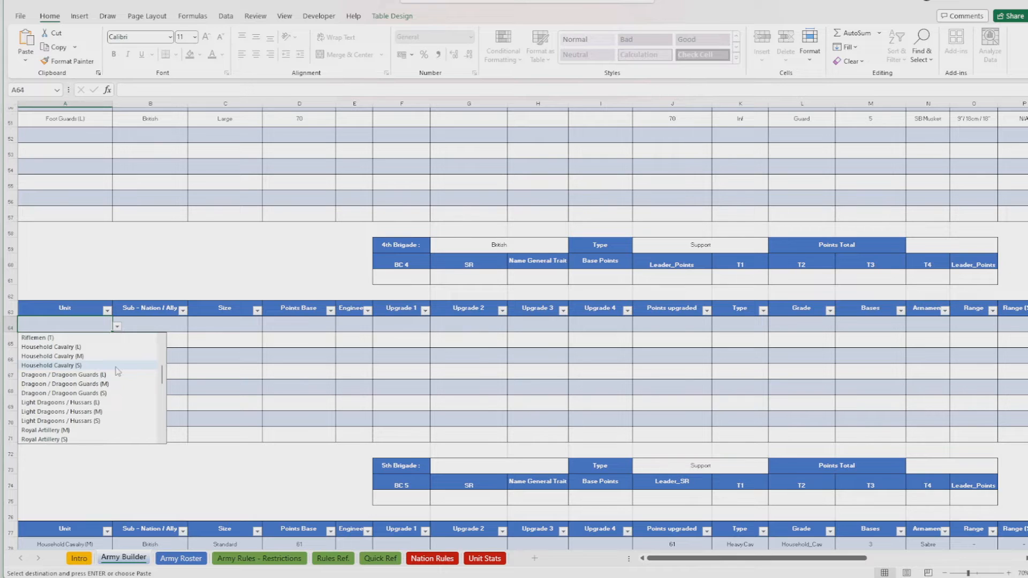
{"action": "left_click", "coordinate": [96, 412]}
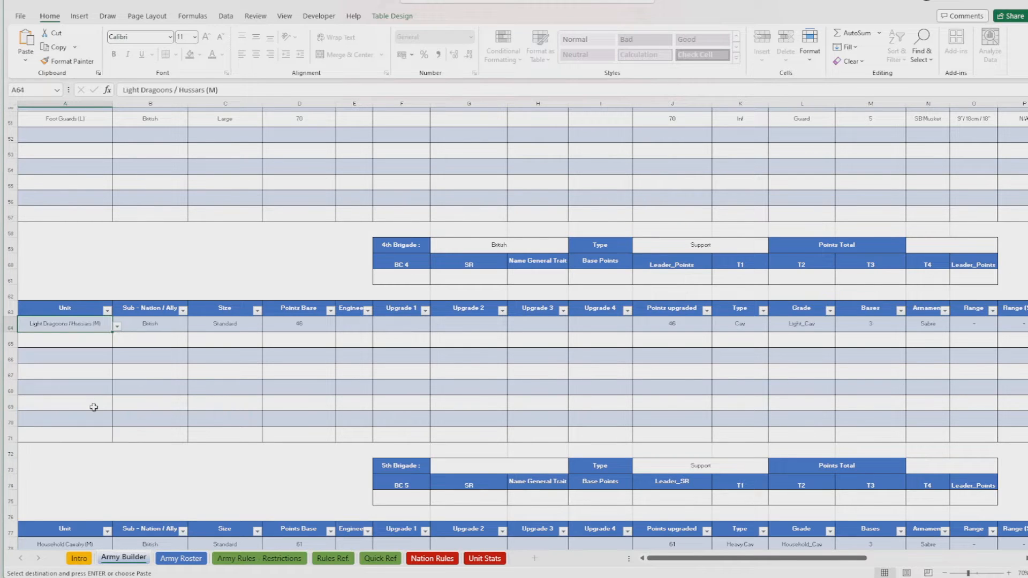
{"action": "left_click", "coordinate": [98, 341]}
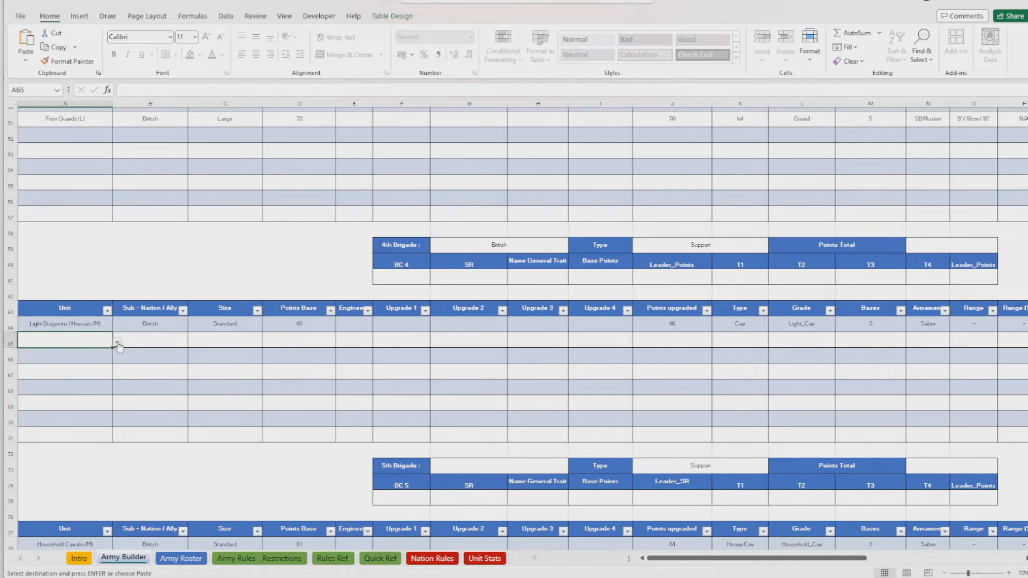
{"action": "left_click", "coordinate": [117, 345]}
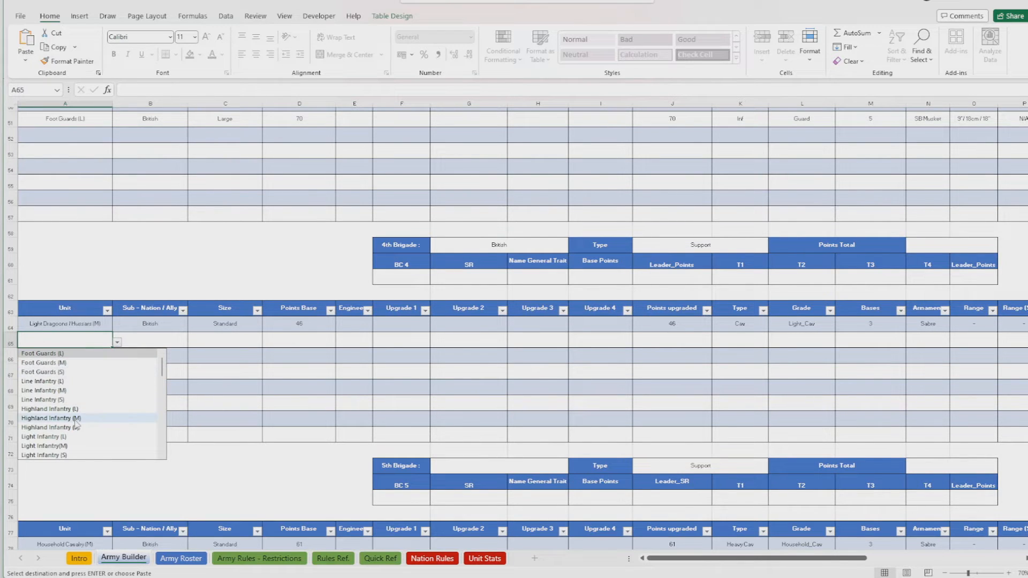
{"action": "scroll", "coordinate": [78, 429], "scroll_direction": "down", "scroll_amount": 5}
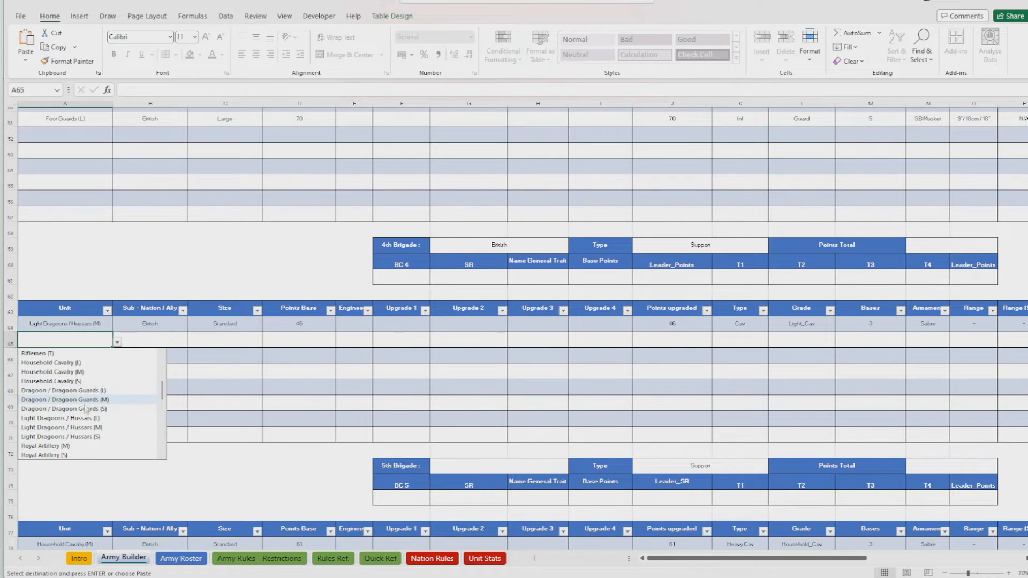
{"action": "left_click", "coordinate": [83, 427]}
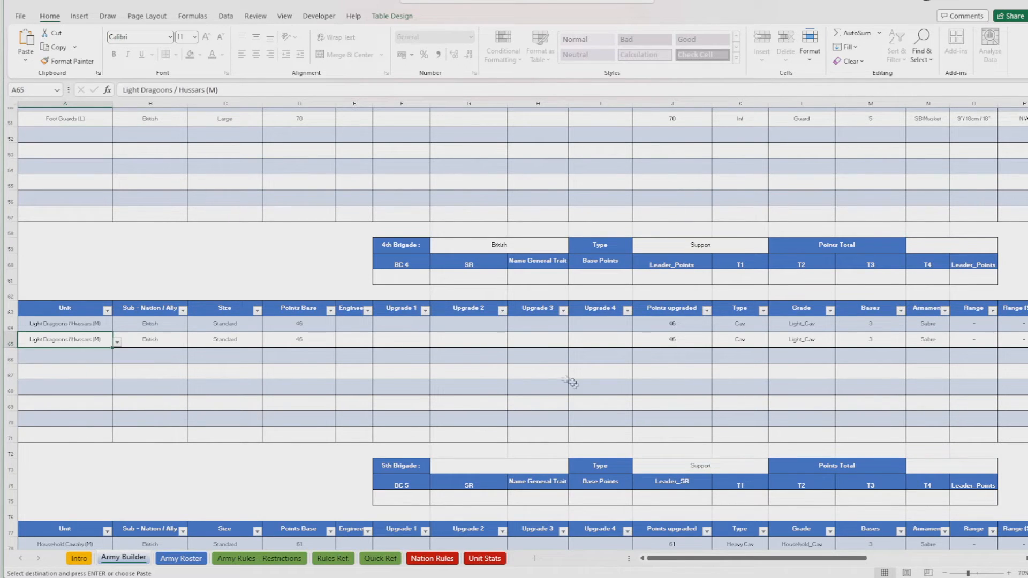
- Check the army's points spent and the cavalry brigade and artillery limits in the Per 1k Points FOC table
{"action": "scroll", "coordinate": [567, 407], "scroll_direction": "up", "scroll_amount": 14}
{"action": "scroll", "coordinate": [533, 391], "scroll_direction": "up", "scroll_amount": 2}
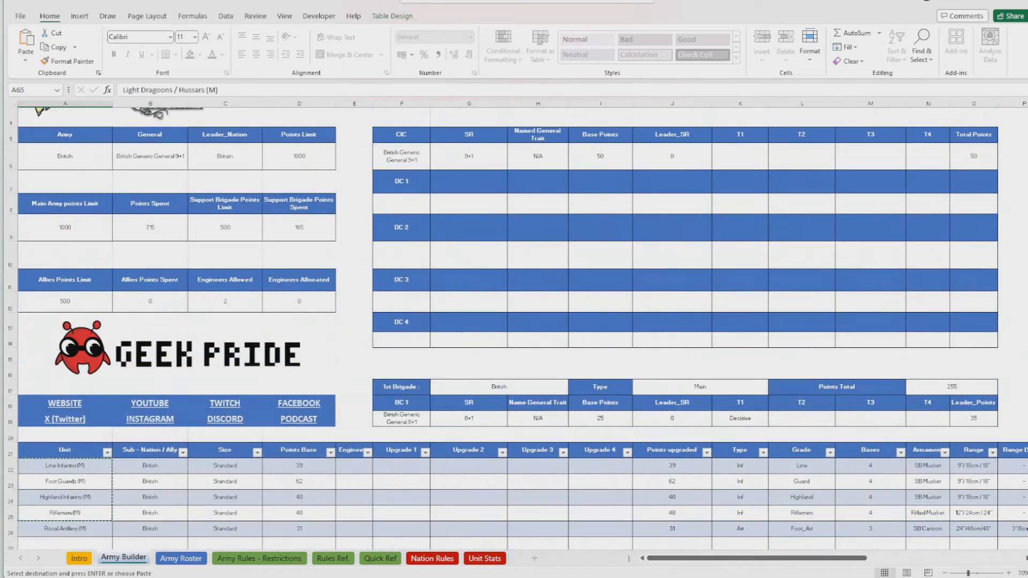
{"action": "left_click_drag", "start_coordinate": [726, 558], "coordinate": [858, 557]}
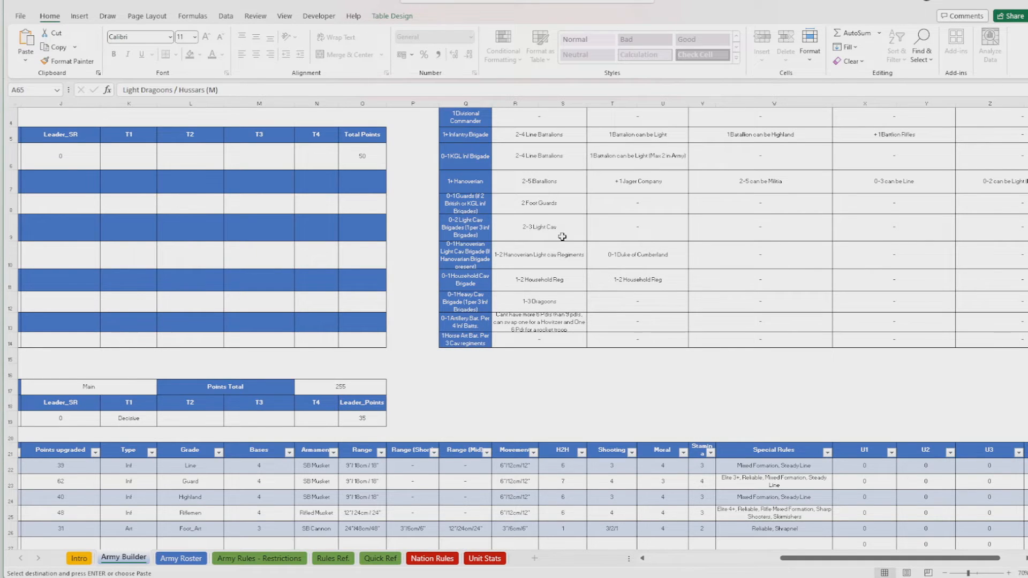
{"action": "scroll", "coordinate": [562, 231], "scroll_direction": "up", "scroll_amount": 1}
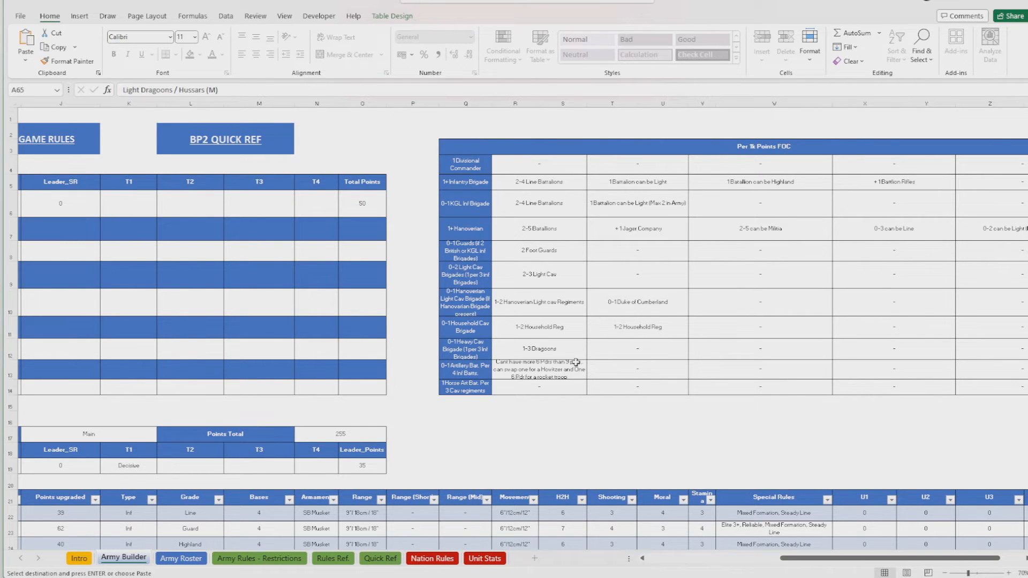
{"action": "scroll", "coordinate": [536, 399], "scroll_direction": "down", "scroll_amount": 4}
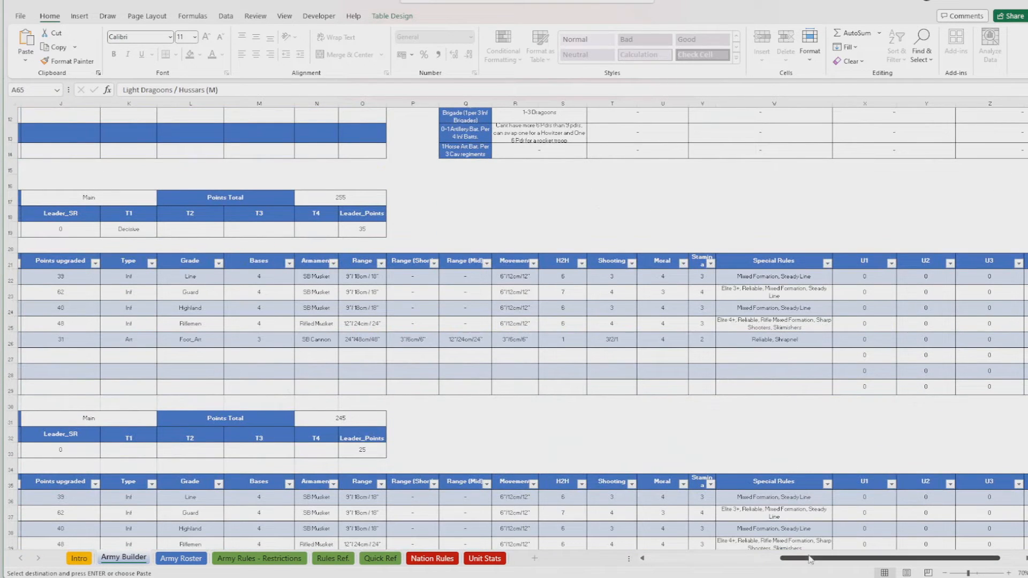
{"action": "left_click_drag", "start_coordinate": [803, 566], "coordinate": [670, 567]}
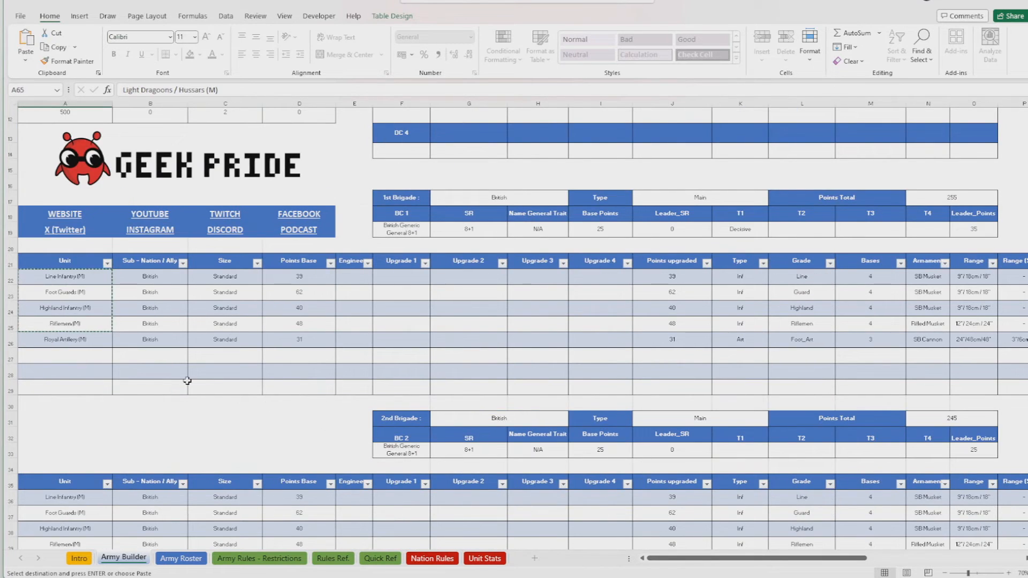
- Set the 5th Brigade to British with British Generic General 8+1 as commander, and review the main army and support brigade points spent
{"action": "scroll", "coordinate": [187, 381], "scroll_direction": "down", "scroll_amount": 3}
{"action": "scroll", "coordinate": [187, 381], "scroll_direction": "down", "scroll_amount": 11}
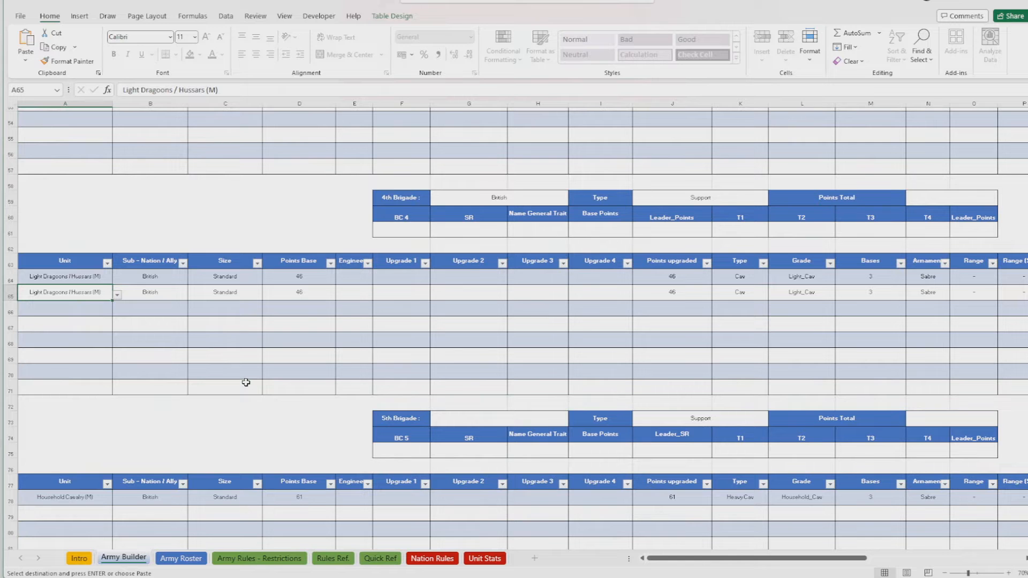
{"action": "scroll", "coordinate": [246, 382], "scroll_direction": "down", "scroll_amount": 3}
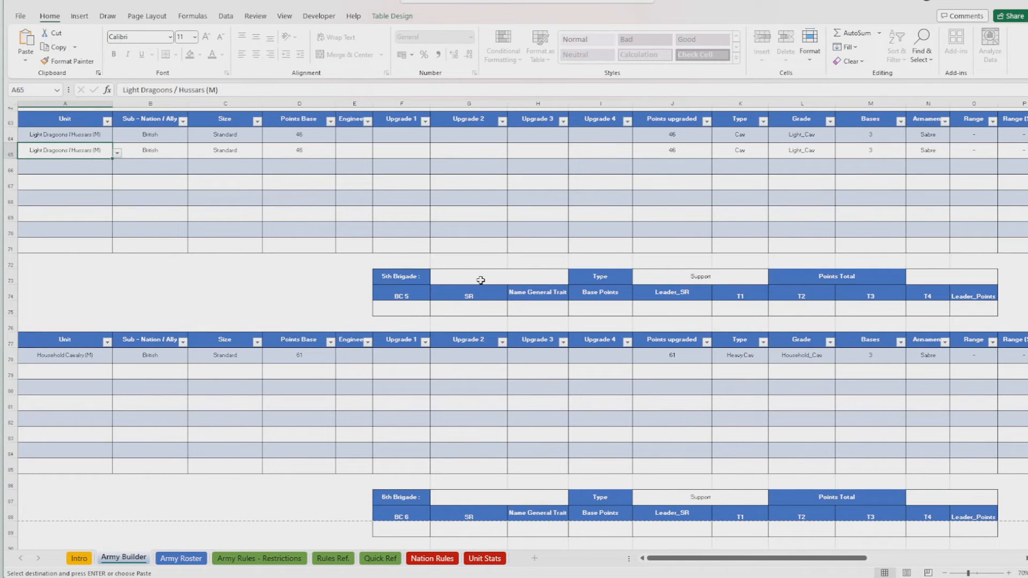
{"action": "left_click", "coordinate": [480, 280]}
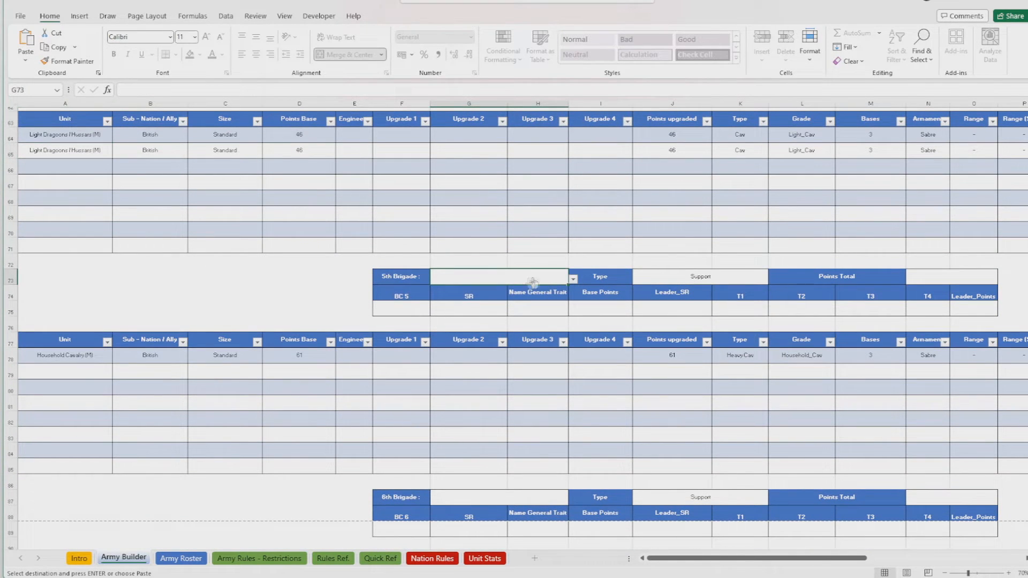
{"action": "left_click", "coordinate": [573, 279]}
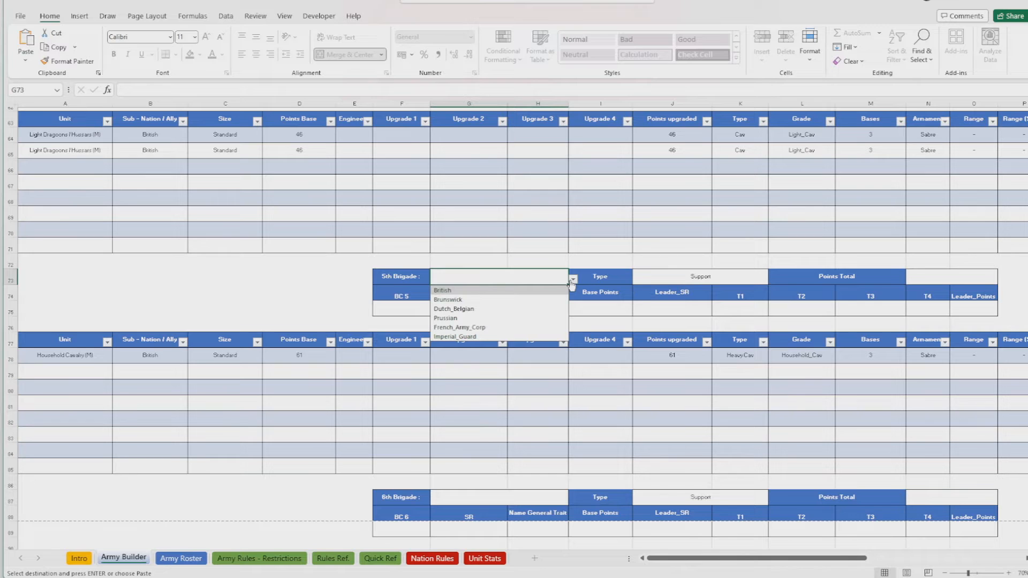
{"action": "left_click", "coordinate": [516, 293]}
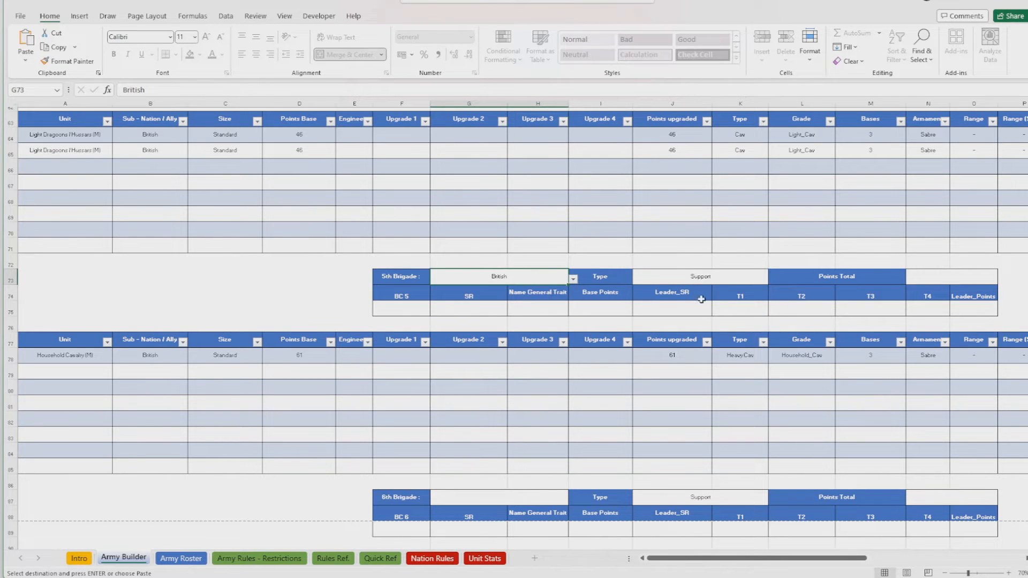
{"action": "left_click", "coordinate": [416, 308]}
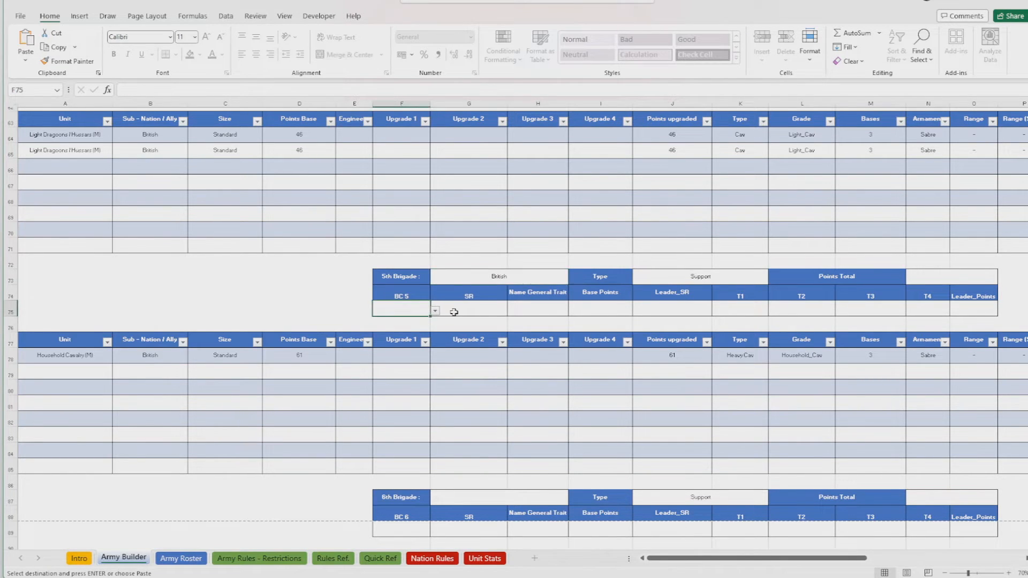
{"action": "left_click", "coordinate": [435, 311]}
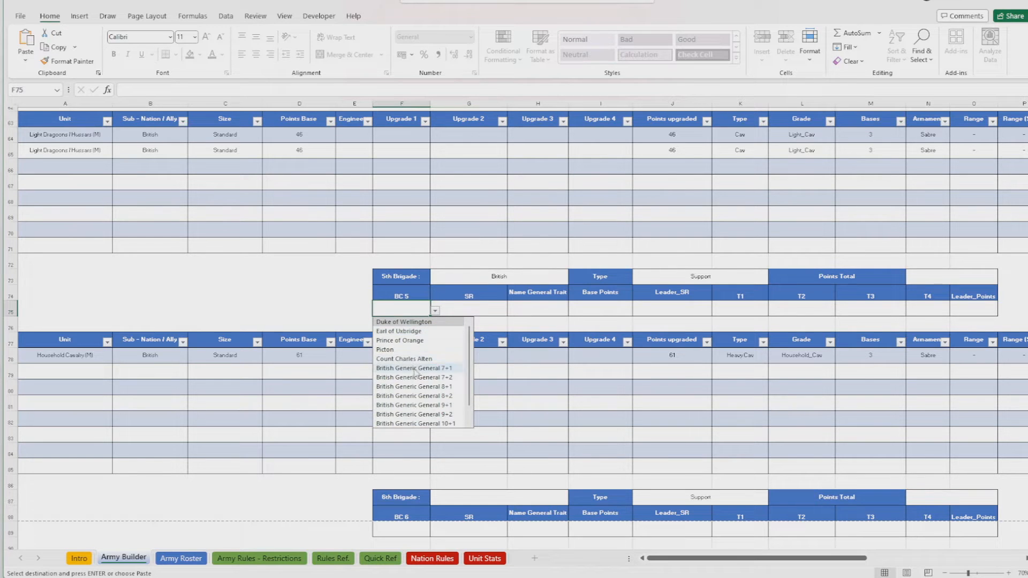
{"action": "left_click", "coordinate": [420, 387]}
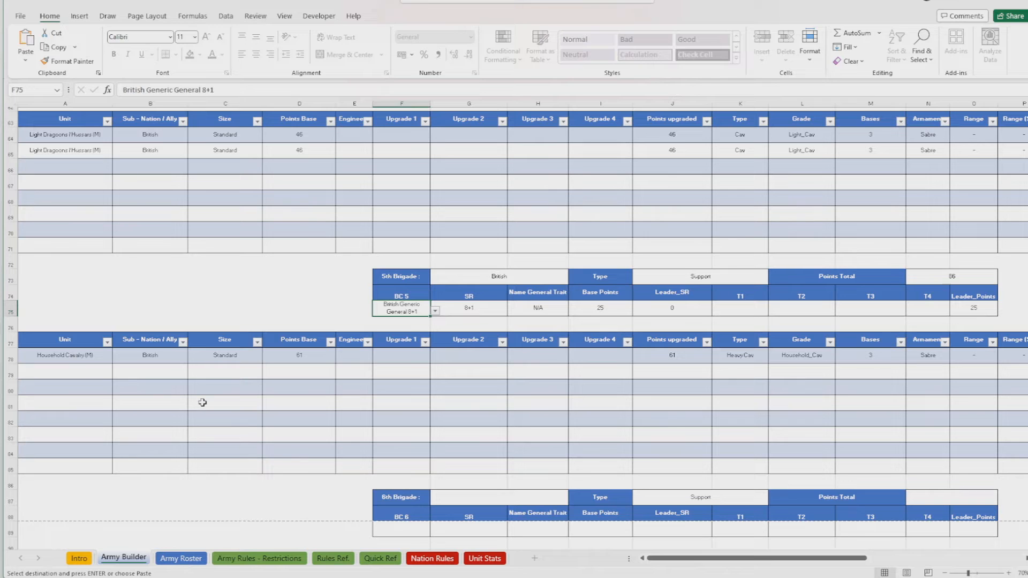
{"action": "scroll", "coordinate": [202, 402], "scroll_direction": "up", "scroll_amount": 17}
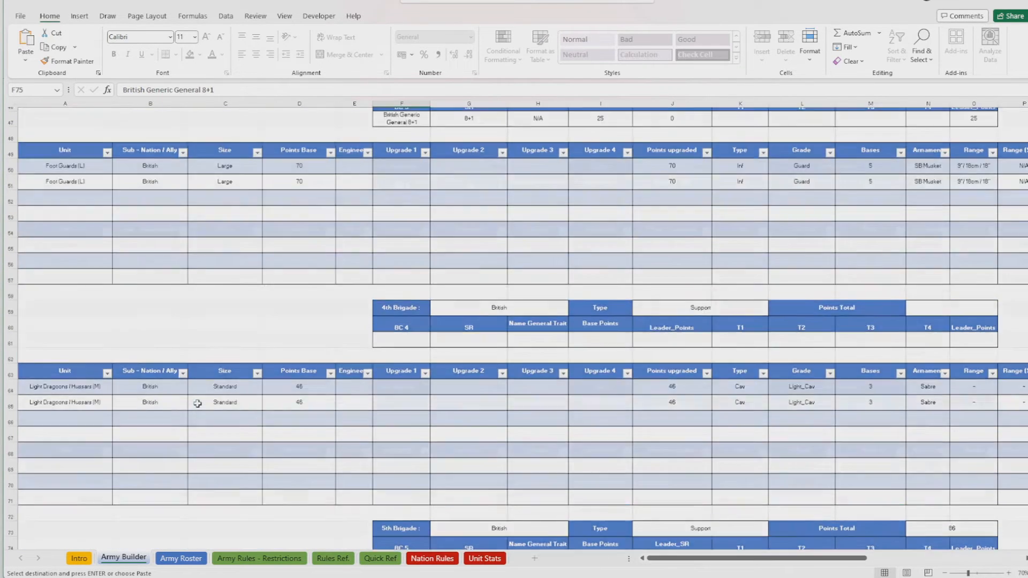
{"action": "scroll", "coordinate": [198, 403], "scroll_direction": "up", "scroll_amount": 4}
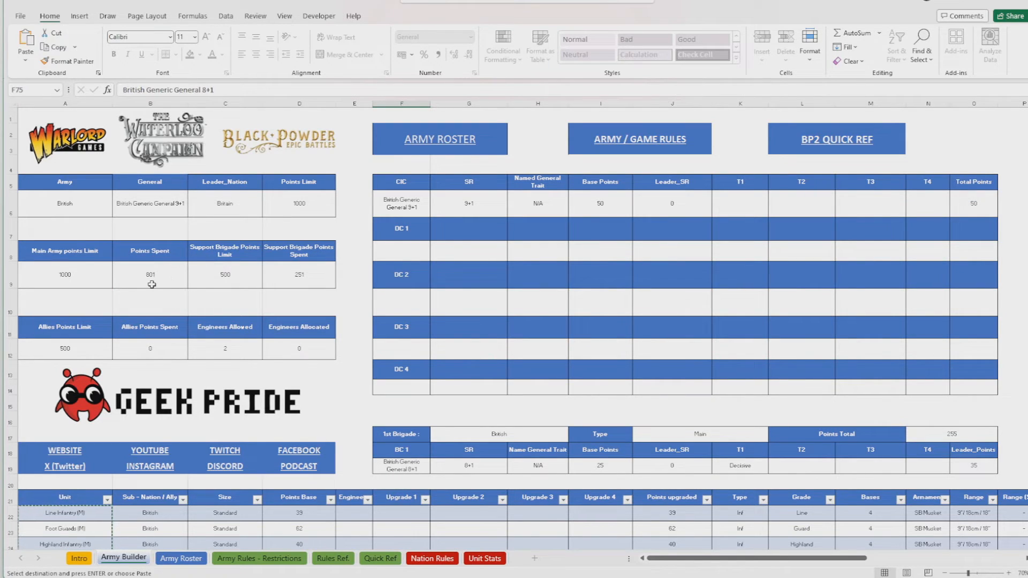
- Set the second unit of the 1st Brigade to Line Infantry (M)
{"action": "scroll", "coordinate": [154, 283], "scroll_direction": "down", "scroll_amount": 4}
{"action": "scroll", "coordinate": [196, 265], "scroll_direction": "down", "scroll_amount": 10}
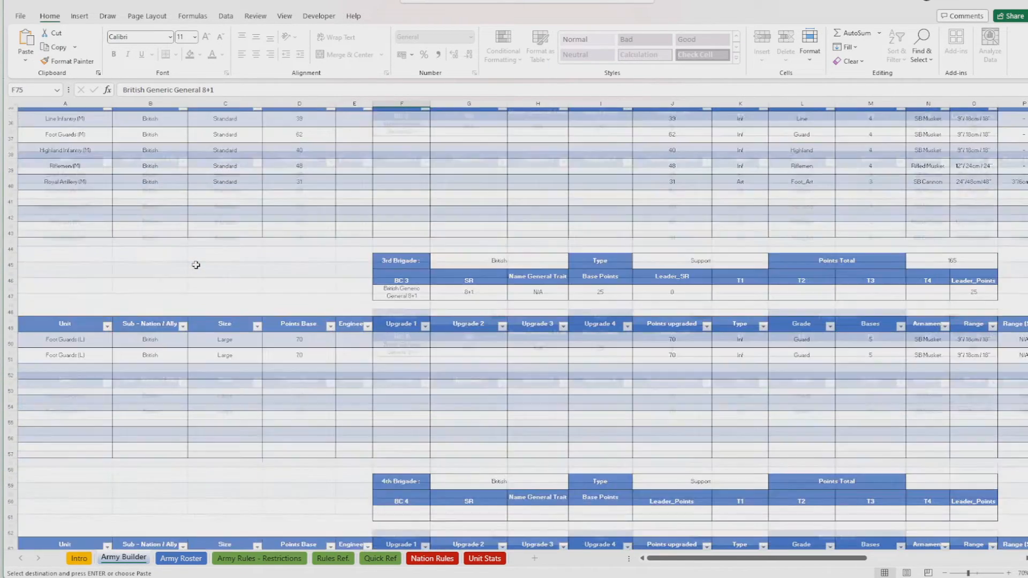
{"action": "scroll", "coordinate": [196, 264], "scroll_direction": "down", "scroll_amount": 5}
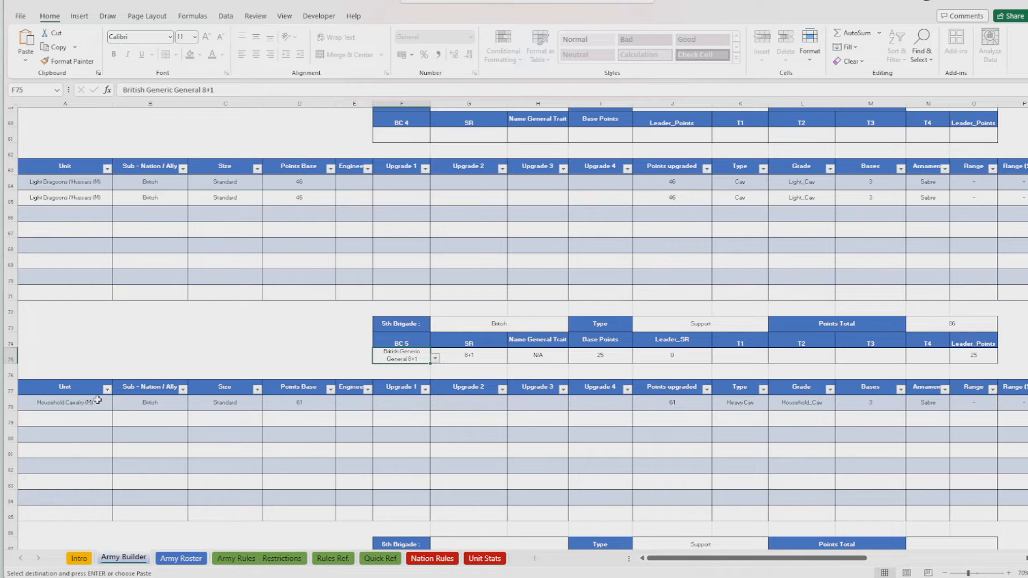
{"action": "scroll", "coordinate": [149, 450], "scroll_direction": "up", "scroll_amount": 20}
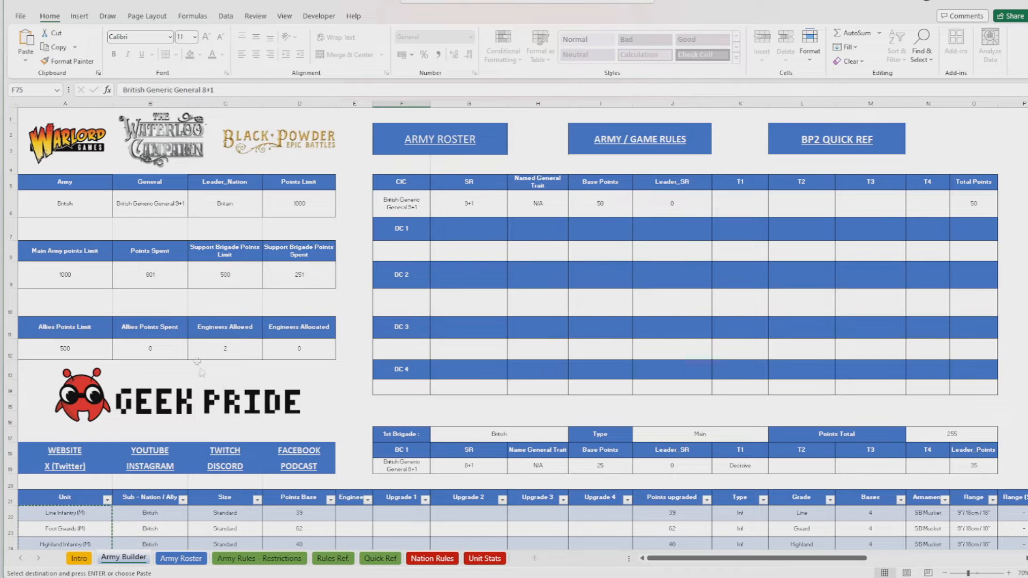
{"action": "scroll", "coordinate": [322, 409], "scroll_direction": "down", "scroll_amount": 3}
{"action": "scroll", "coordinate": [322, 410], "scroll_direction": "down", "scroll_amount": 4}
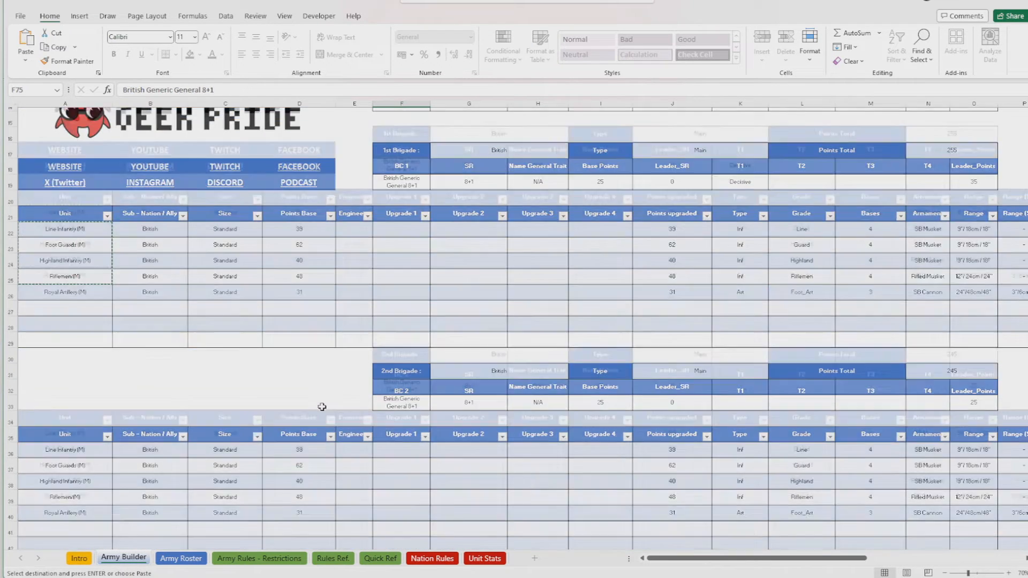
{"action": "scroll", "coordinate": [348, 211], "scroll_direction": "up", "scroll_amount": 2}
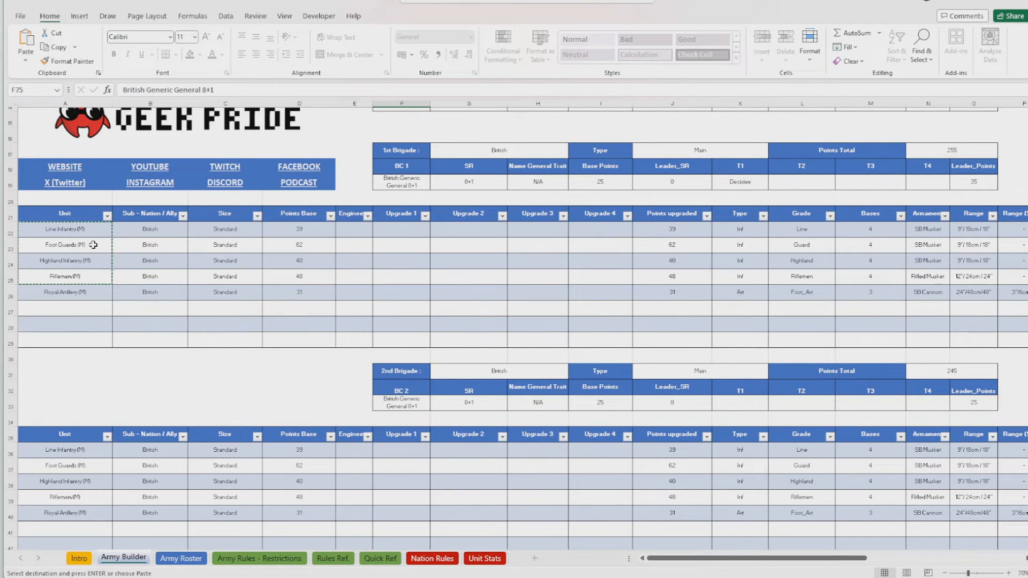
{"action": "left_click", "coordinate": [93, 244]}
{"action": "left_click", "coordinate": [117, 248]}
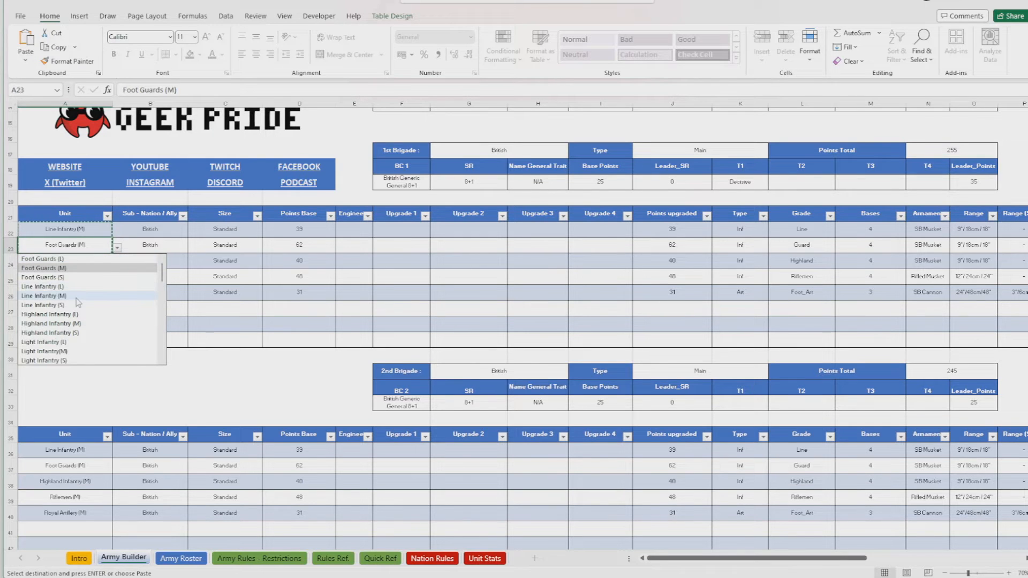
{"action": "left_click", "coordinate": [48, 296]}
- Change the 2nd Brigade's second unit to Line Infantry (M) as well
{"action": "left_click", "coordinate": [86, 465]}
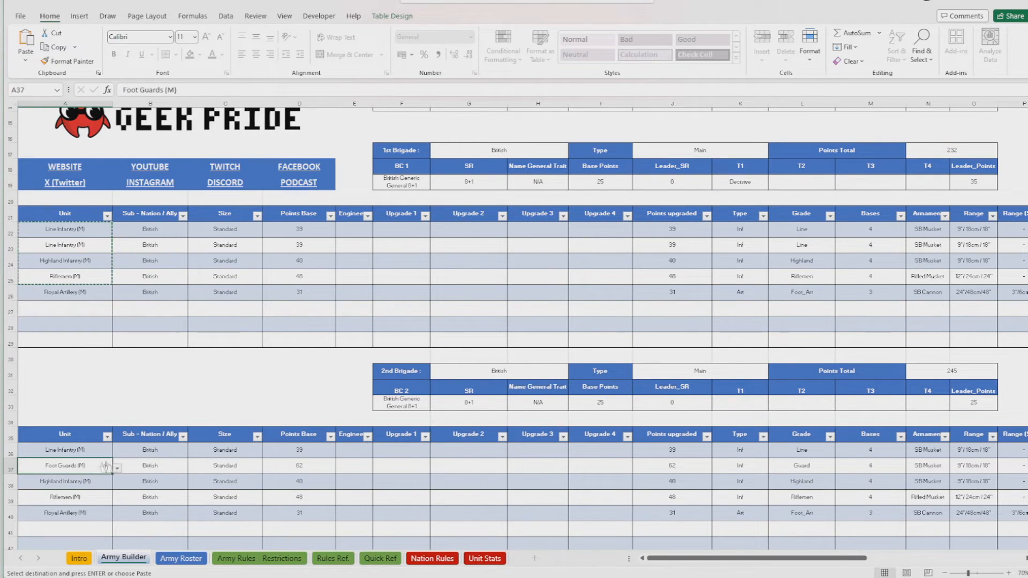
{"action": "left_click", "coordinate": [117, 468]}
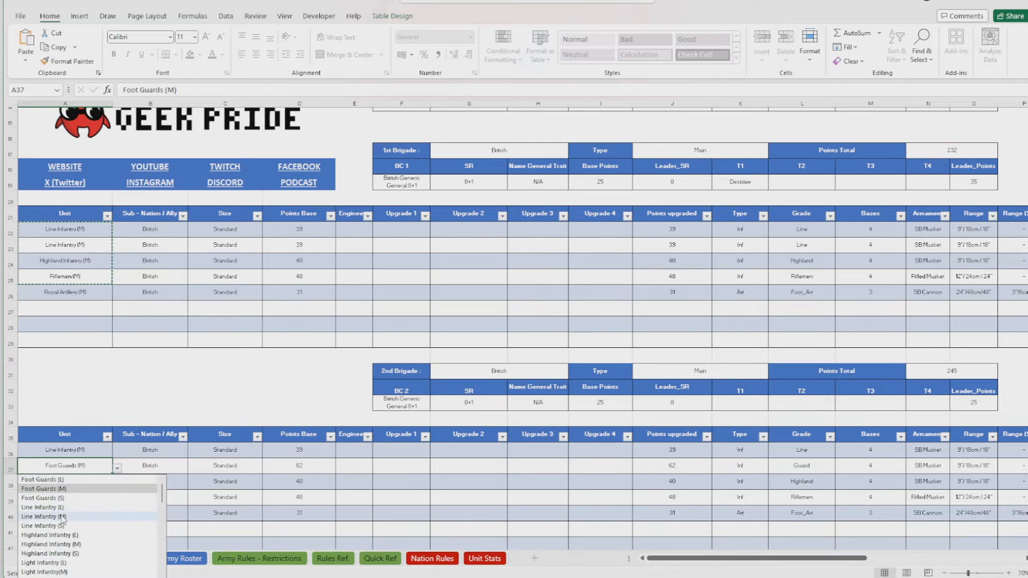
{"action": "left_click", "coordinate": [43, 517]}
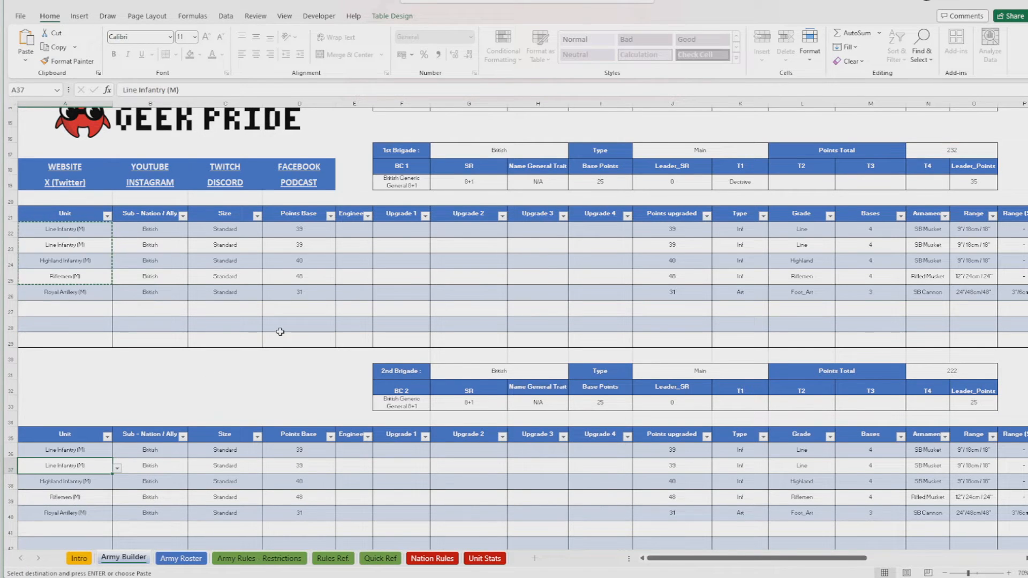
- Check the Engineer choices for the 1st Brigade's first Line Infantry (M) unit without selecting one
{"action": "left_click", "coordinate": [379, 227]}
{"action": "left_click", "coordinate": [355, 230]}
{"action": "left_click", "coordinate": [378, 233]}
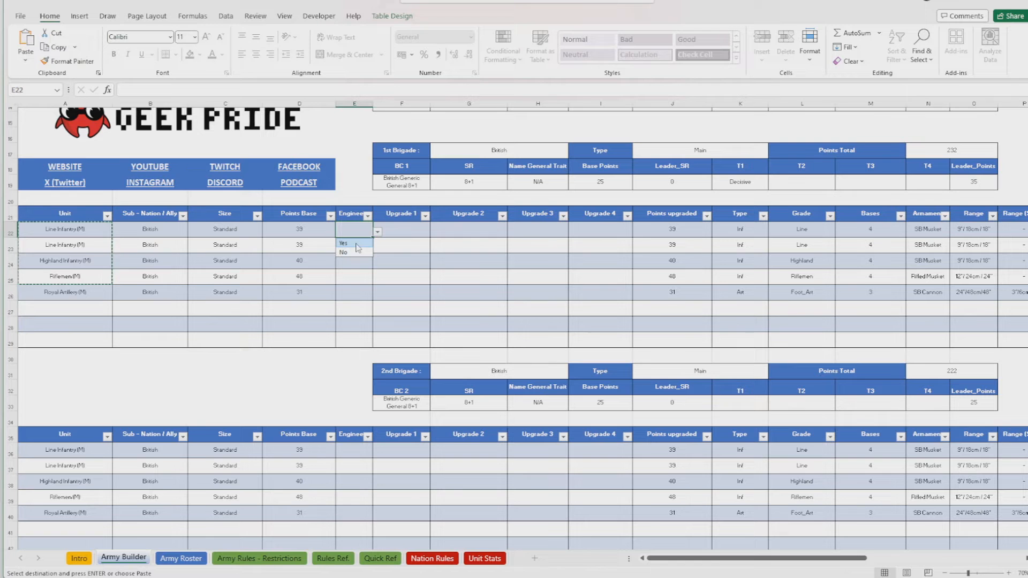
{"action": "left_click", "coordinate": [470, 275]}
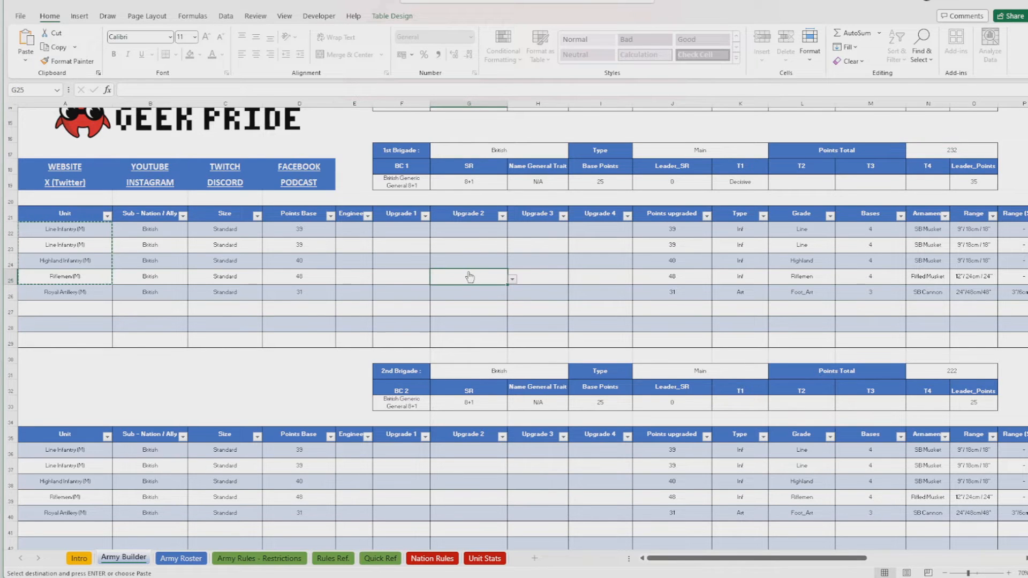
- Check the army's points spent and engineer allowance, and compare the brigades against the Per 1k Points FOC table
{"action": "scroll", "coordinate": [415, 410], "scroll_direction": "up", "scroll_amount": 5}
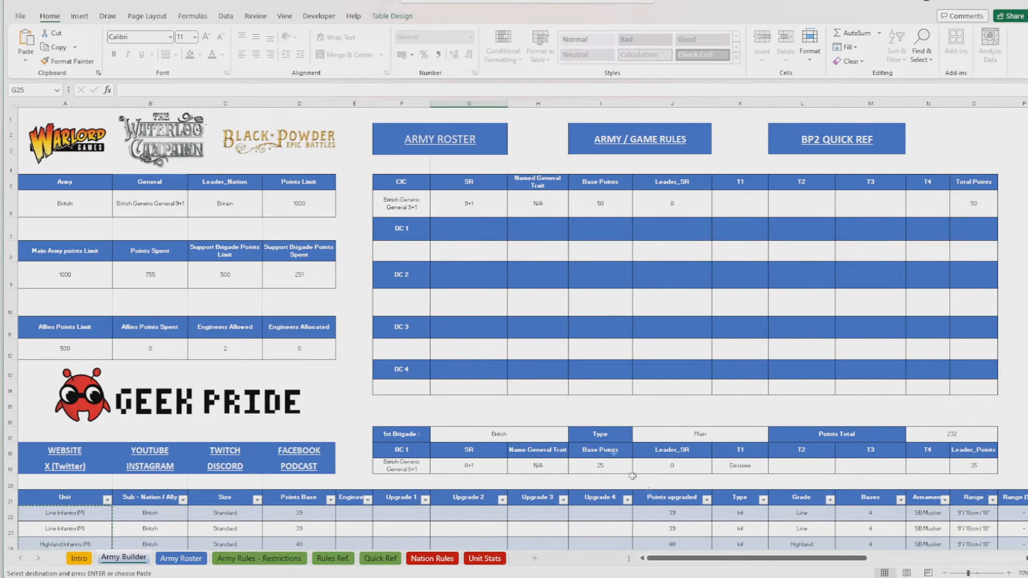
{"action": "left_click_drag", "start_coordinate": [670, 559], "coordinate": [780, 559]}
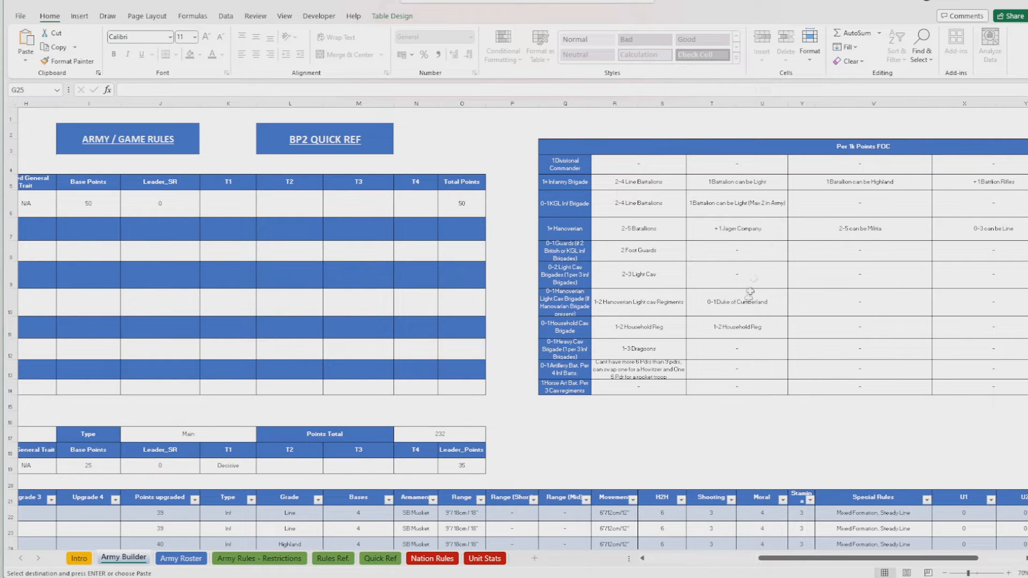
{"action": "left_click_drag", "start_coordinate": [782, 558], "coordinate": [650, 558]}
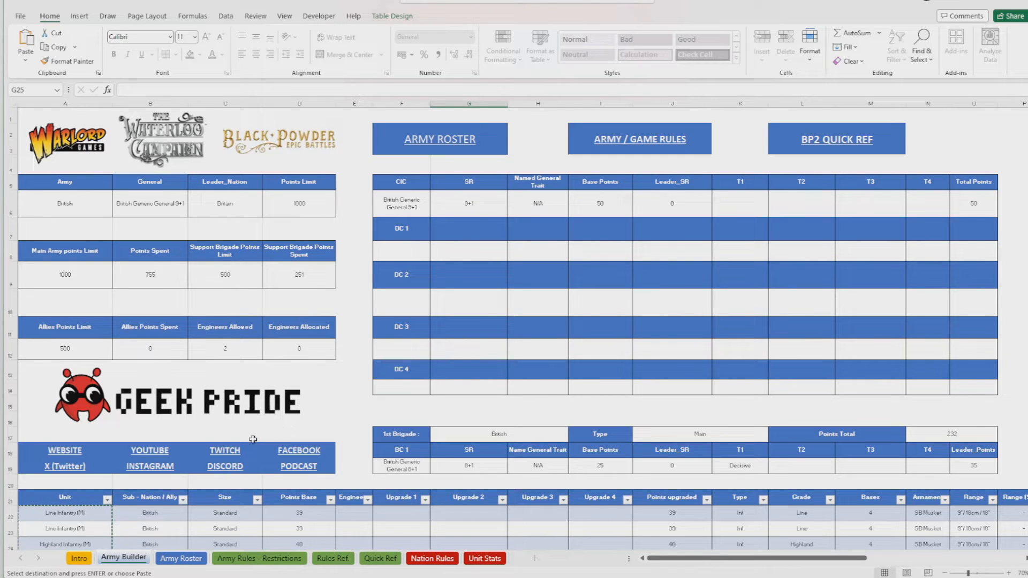
{"action": "scroll", "coordinate": [252, 439], "scroll_direction": "down", "scroll_amount": 2}
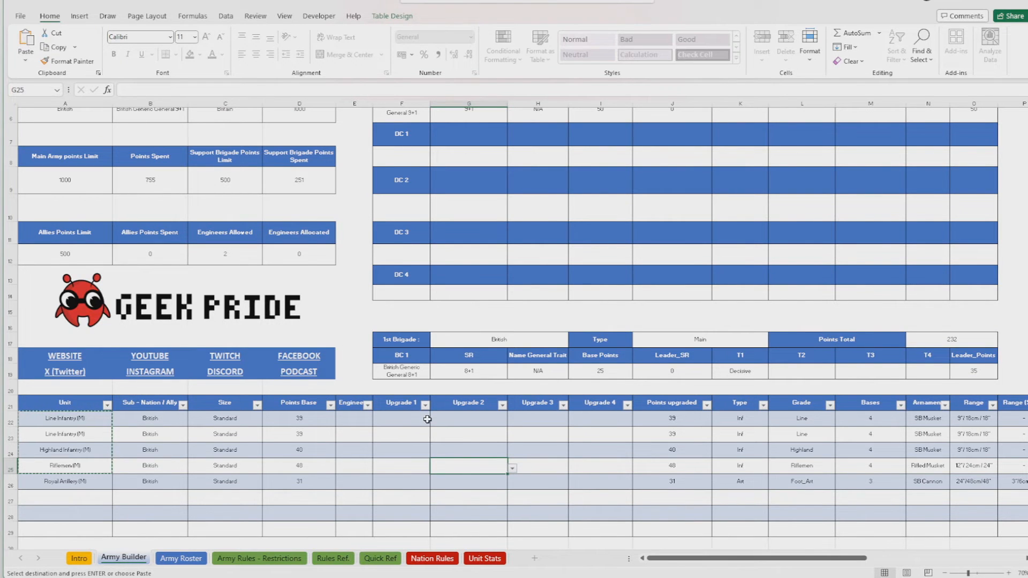
{"action": "scroll", "coordinate": [428, 419], "scroll_direction": "up", "scroll_amount": 2}
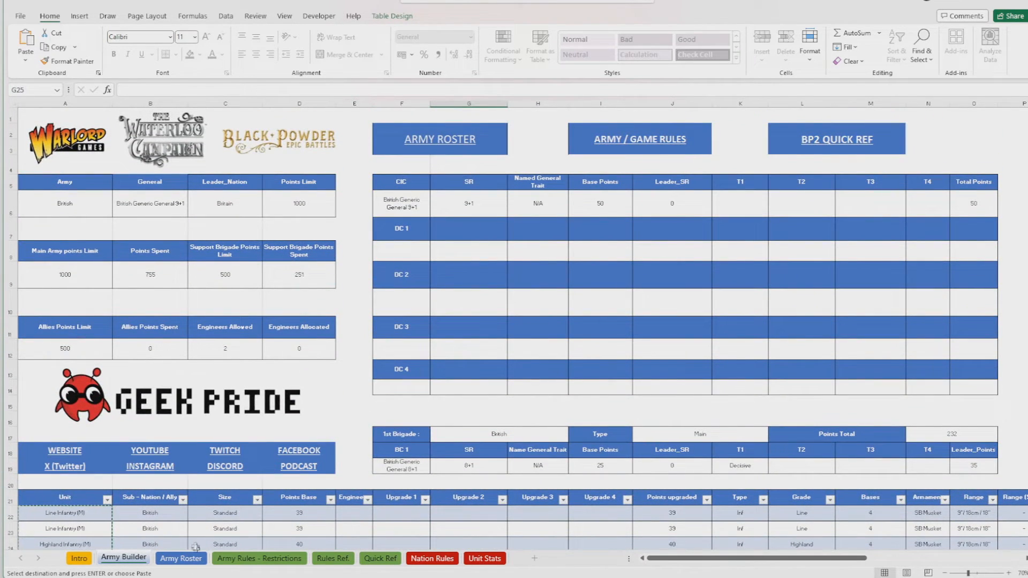
- Open the Army Roster sheet and examine its commander section, nation special rules, notes area and brigade unit tables
{"action": "left_click", "coordinate": [181, 558]}
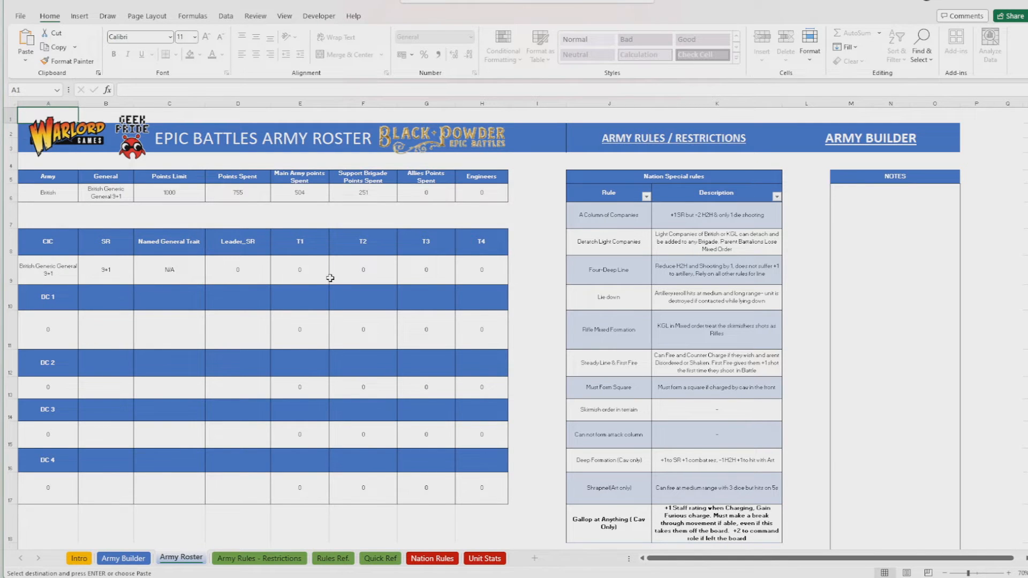
{"action": "scroll", "coordinate": [331, 278], "scroll_direction": "down", "scroll_amount": 5}
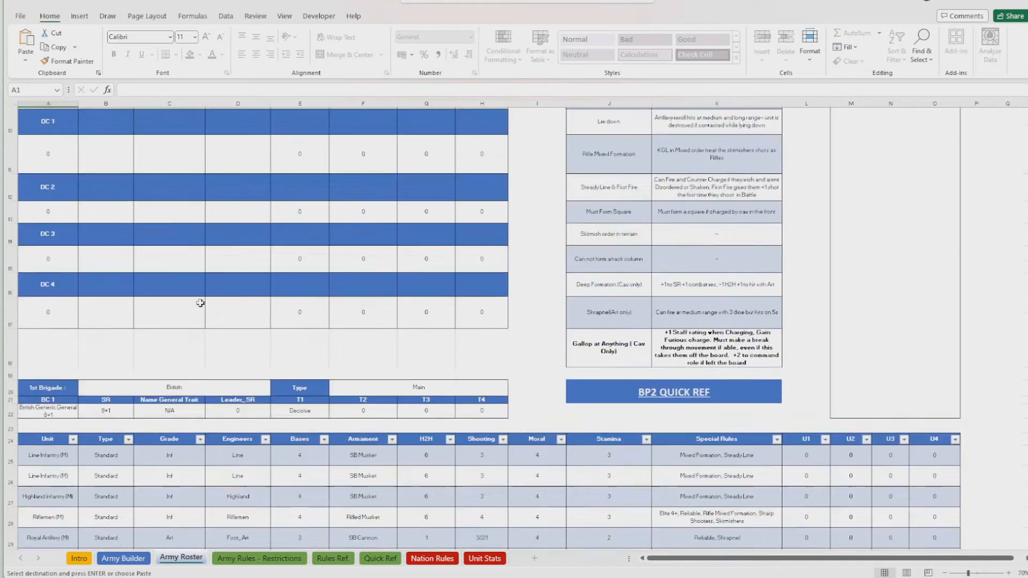
{"action": "scroll", "coordinate": [200, 303], "scroll_direction": "down", "scroll_amount": 3}
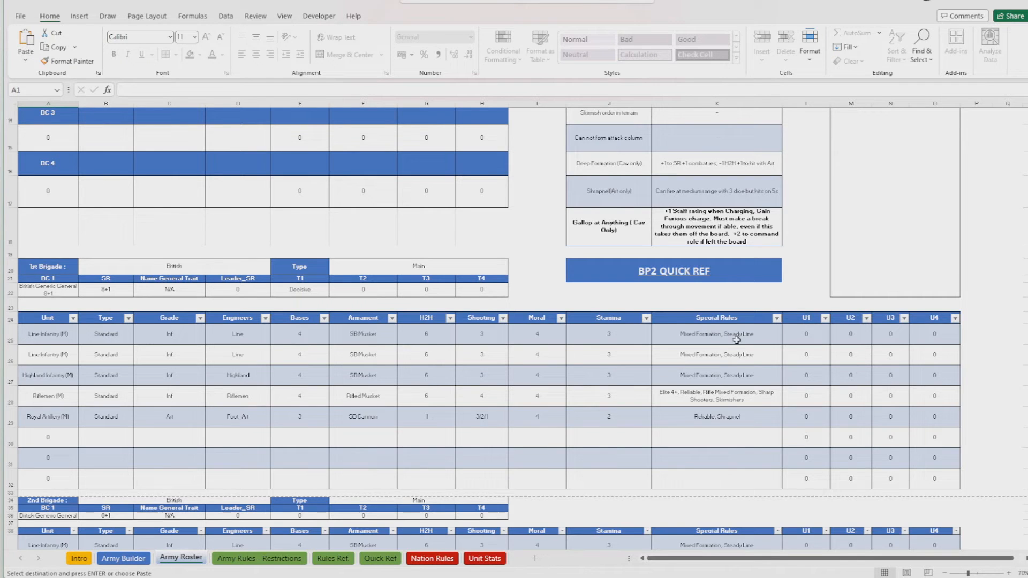
{"action": "scroll", "coordinate": [737, 340], "scroll_direction": "up", "scroll_amount": 4}
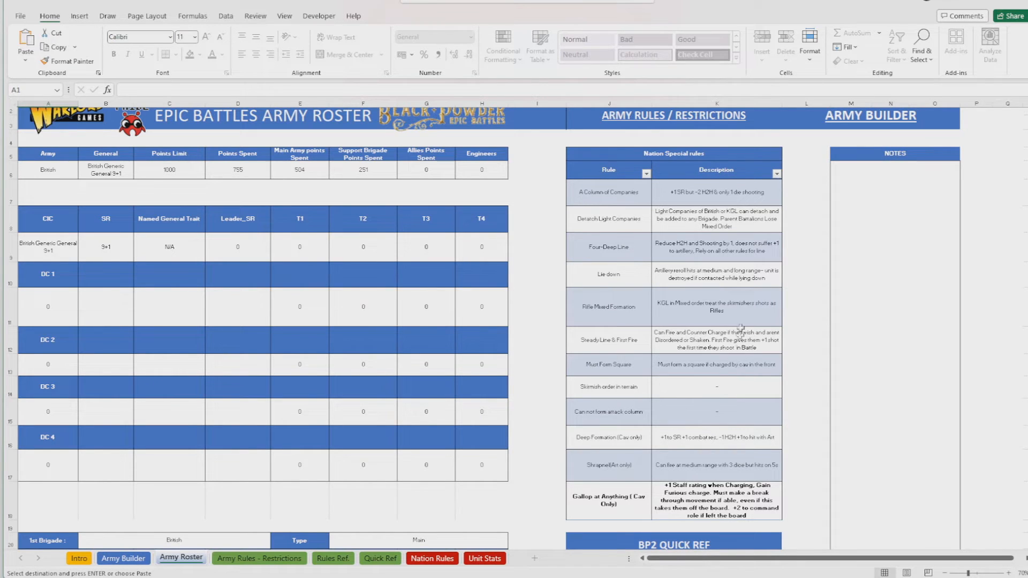
{"action": "left_click", "coordinate": [884, 222]}
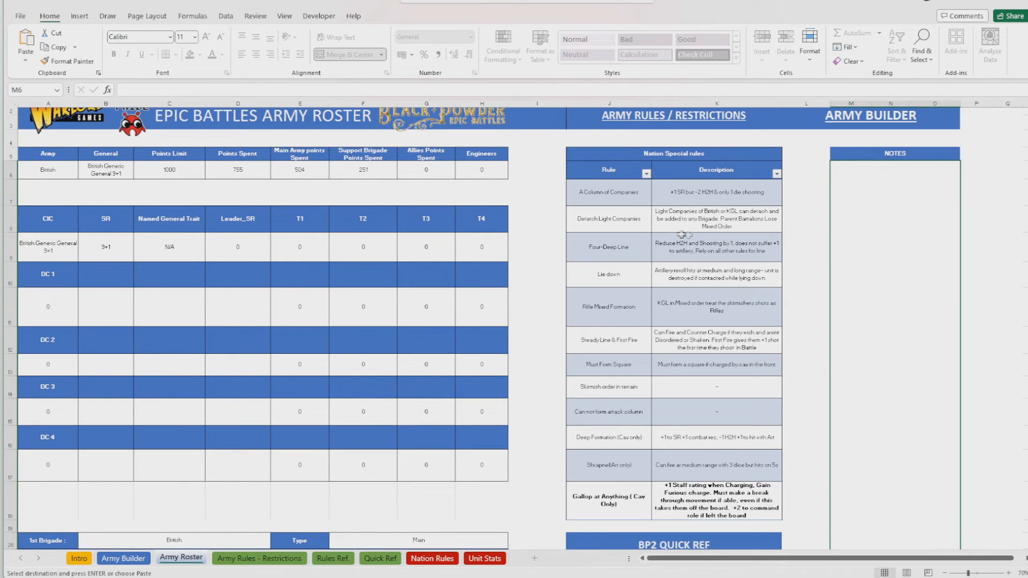
{"action": "scroll", "coordinate": [691, 236], "scroll_direction": "down", "scroll_amount": 3}
{"action": "scroll", "coordinate": [543, 206], "scroll_direction": "down", "scroll_amount": 2}
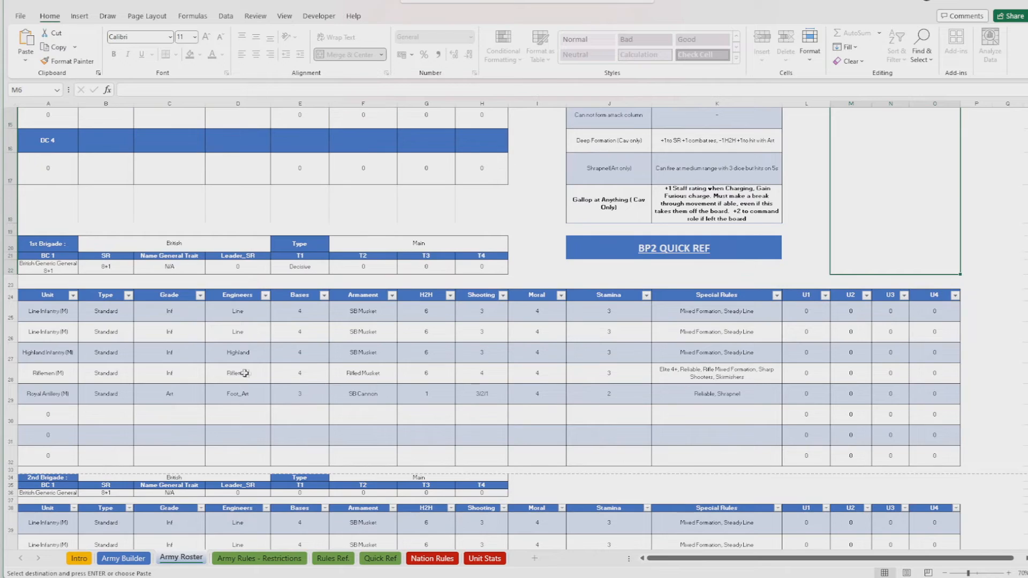
{"action": "scroll", "coordinate": [485, 360], "scroll_direction": "down", "scroll_amount": 3}
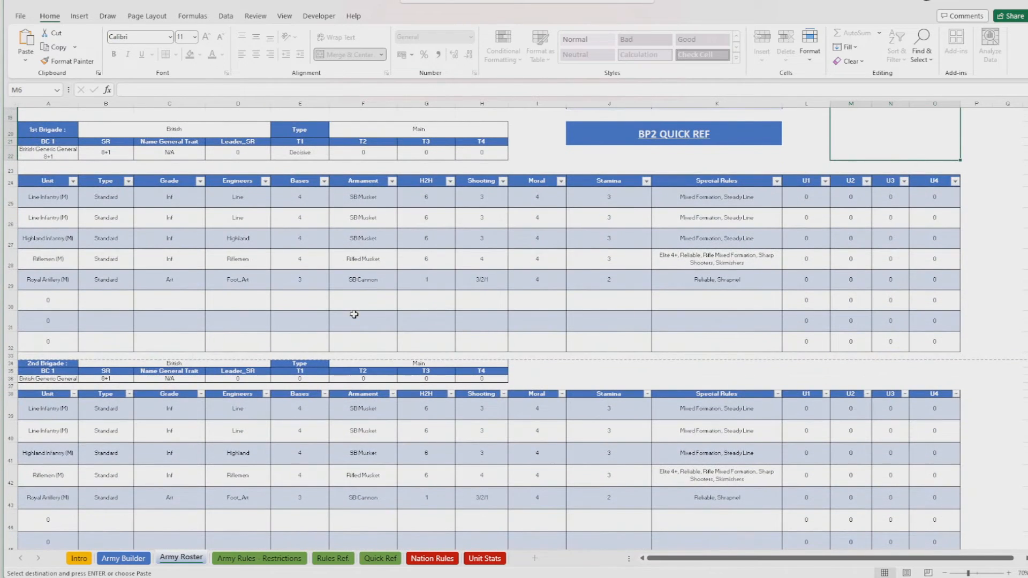
{"action": "scroll", "coordinate": [231, 277], "scroll_direction": "down", "scroll_amount": 4}
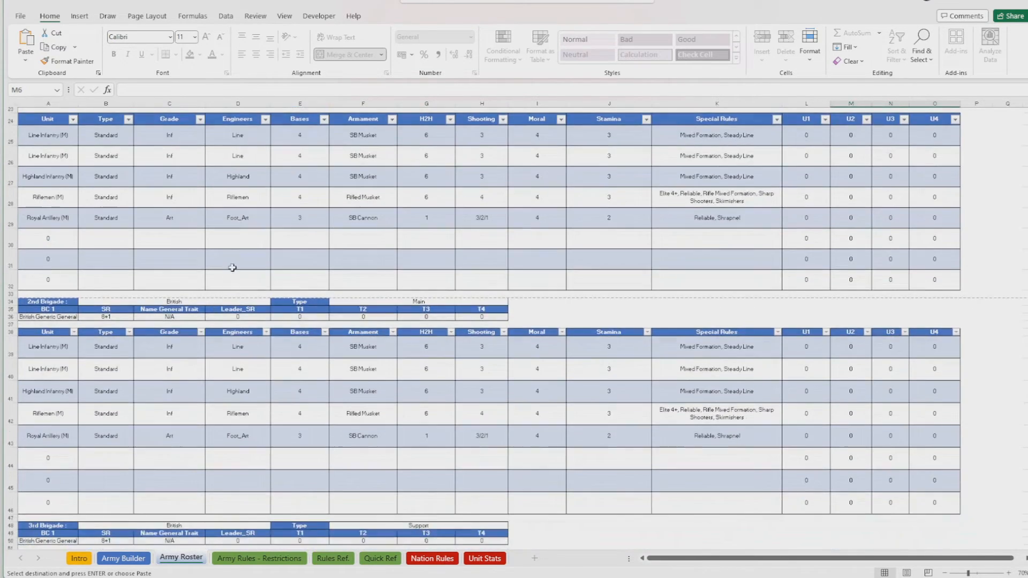
{"action": "scroll", "coordinate": [233, 268], "scroll_direction": "up", "scroll_amount": 2}
{"action": "scroll", "coordinate": [235, 261], "scroll_direction": "up", "scroll_amount": 6}
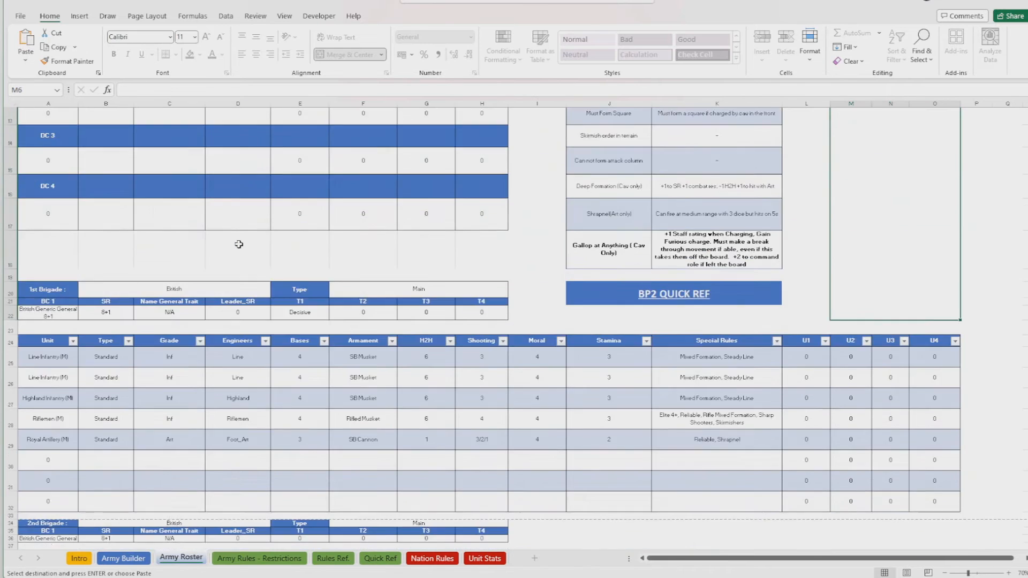
- Preview how the Army Roster prints, look through its pages, and return to the sheet without printing
{"action": "left_click", "coordinate": [20, 17]}
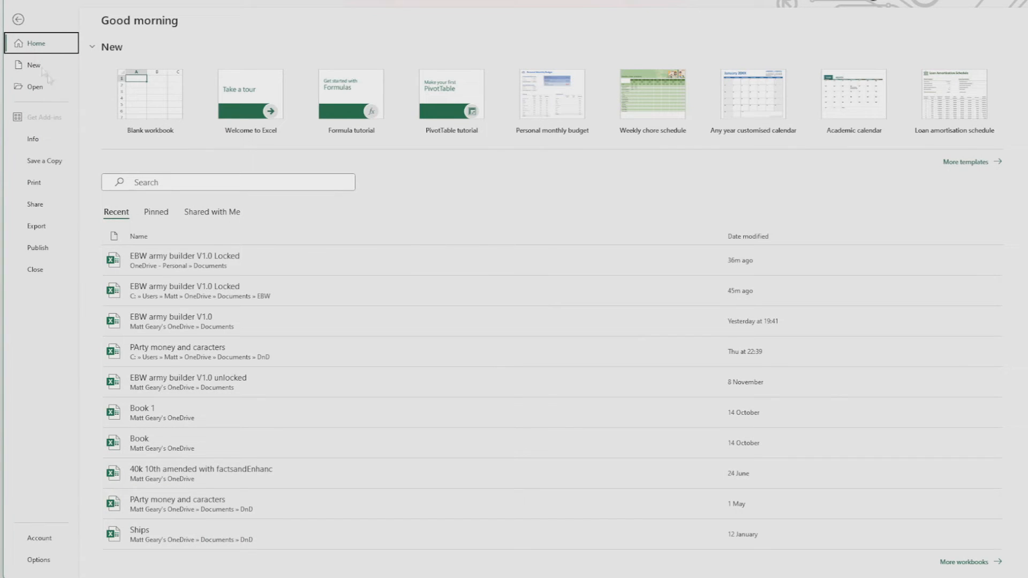
{"action": "left_click", "coordinate": [31, 187]}
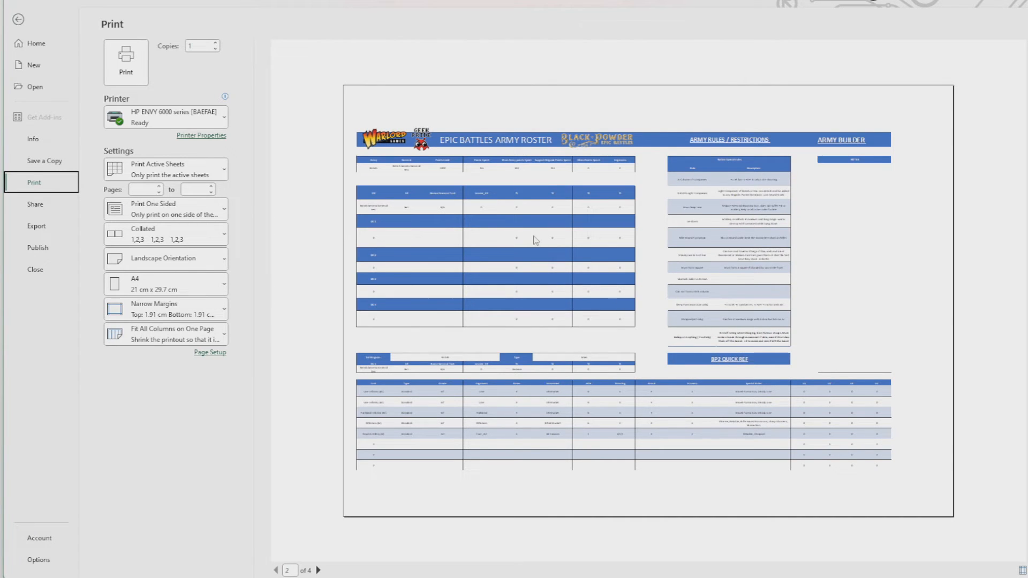
{"action": "scroll", "coordinate": [536, 233], "scroll_direction": "down", "scroll_amount": 3}
{"action": "scroll", "coordinate": [536, 233], "scroll_direction": "up", "scroll_amount": 3}
{"action": "left_click", "coordinate": [18, 21]}
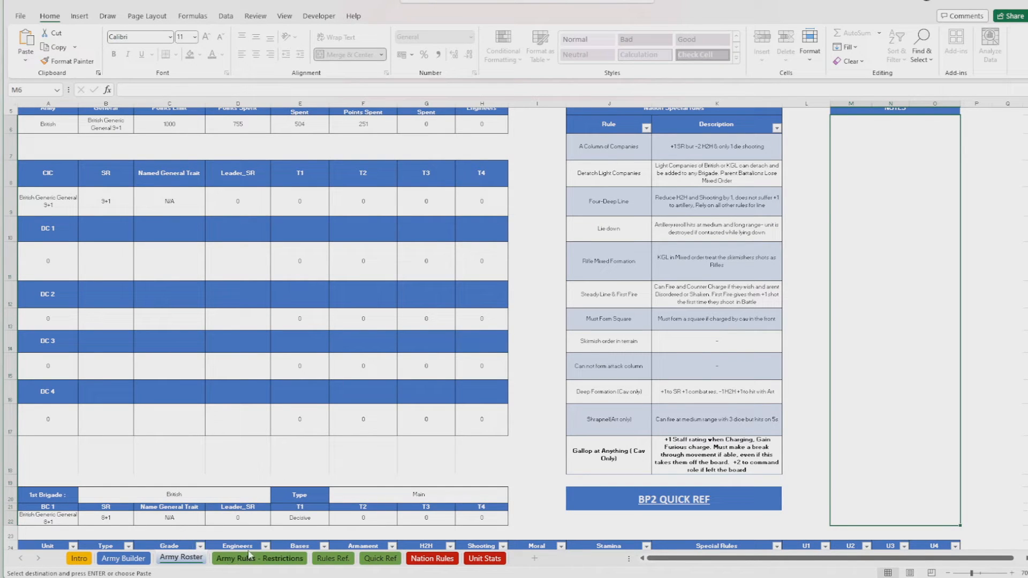
- View the army rules and FOC limits on the Army Rules - Restrictions sheet, and open the Rules Ref. sheet
{"action": "left_click", "coordinate": [244, 559]}
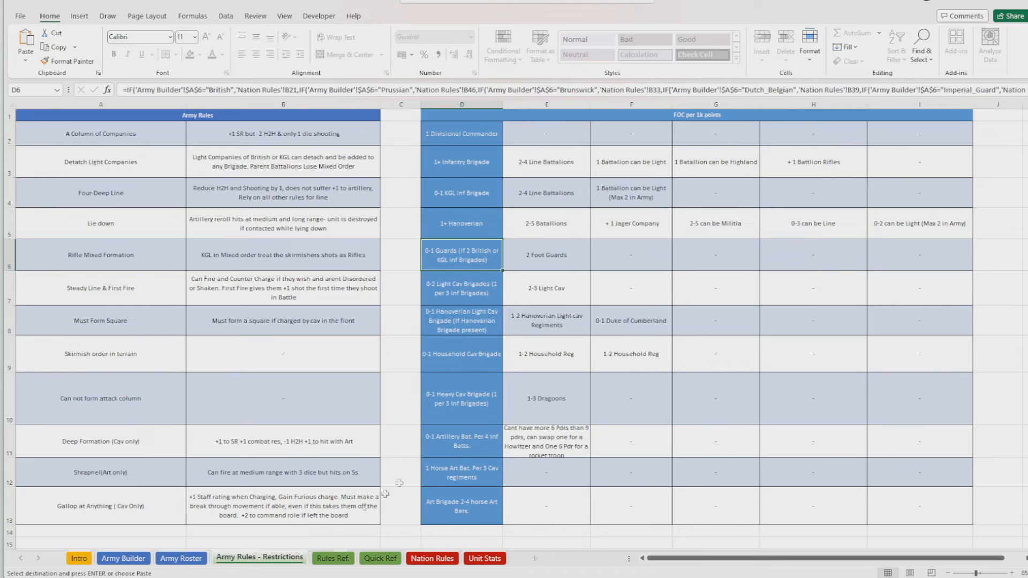
{"action": "scroll", "coordinate": [378, 252], "scroll_direction": "down", "scroll_amount": 1}
{"action": "scroll", "coordinate": [407, 230], "scroll_direction": "up", "scroll_amount": 1}
{"action": "left_click", "coordinate": [323, 559]}
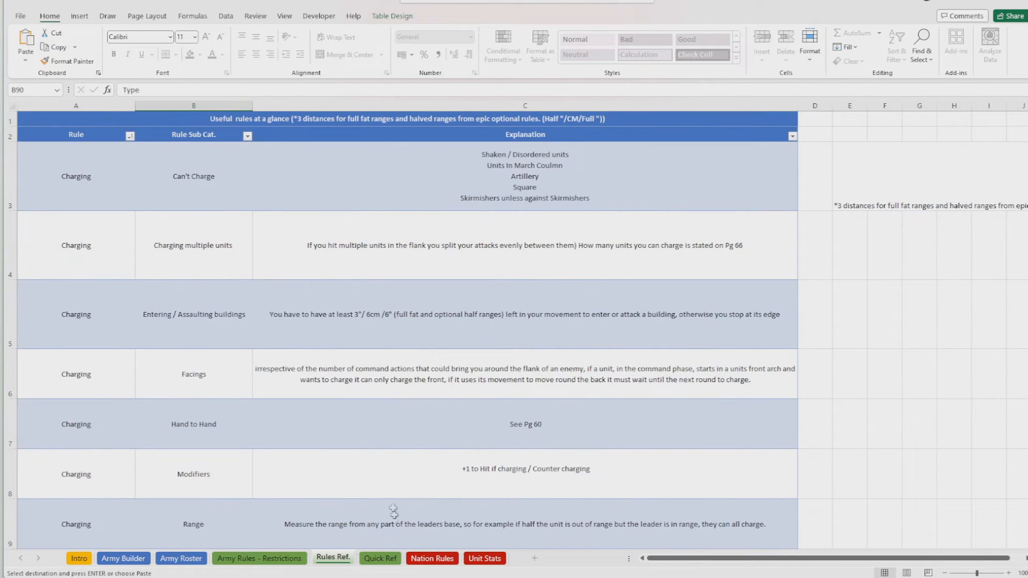
- Open the Quick Ref sheet and read through the Black Powder Quick Reference Sheet down to the Break Test Result Table
{"action": "left_click", "coordinate": [393, 559]}
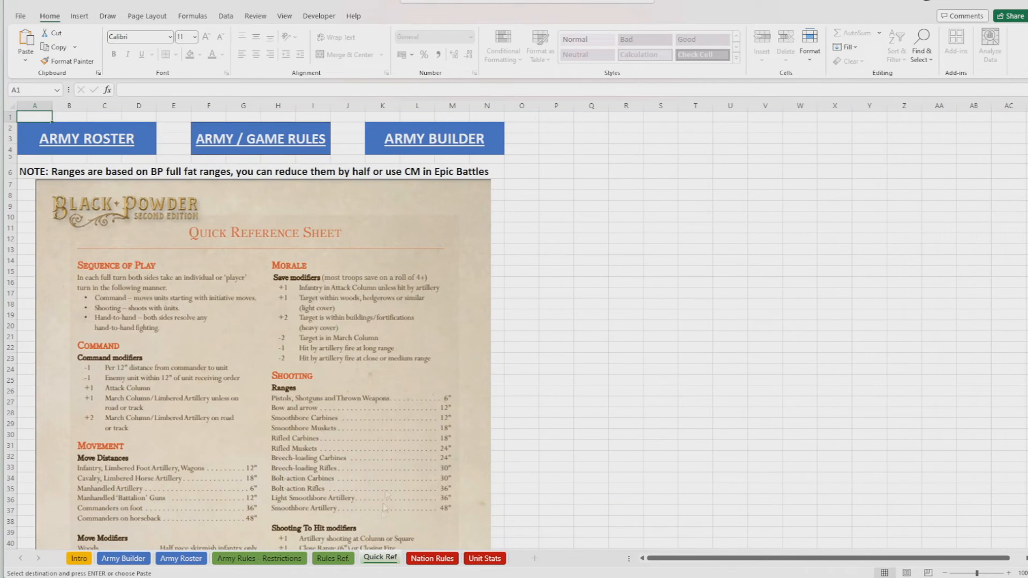
{"action": "scroll", "coordinate": [222, 354], "scroll_direction": "down", "scroll_amount": 1}
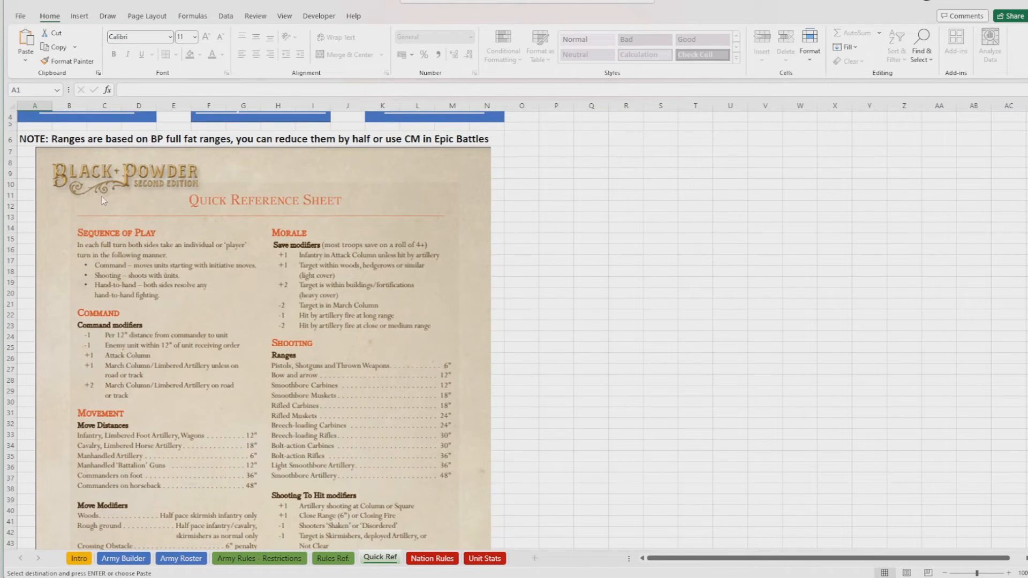
{"action": "scroll", "coordinate": [104, 200], "scroll_direction": "down", "scroll_amount": 1}
{"action": "scroll", "coordinate": [105, 200], "scroll_direction": "down", "scroll_amount": 12}
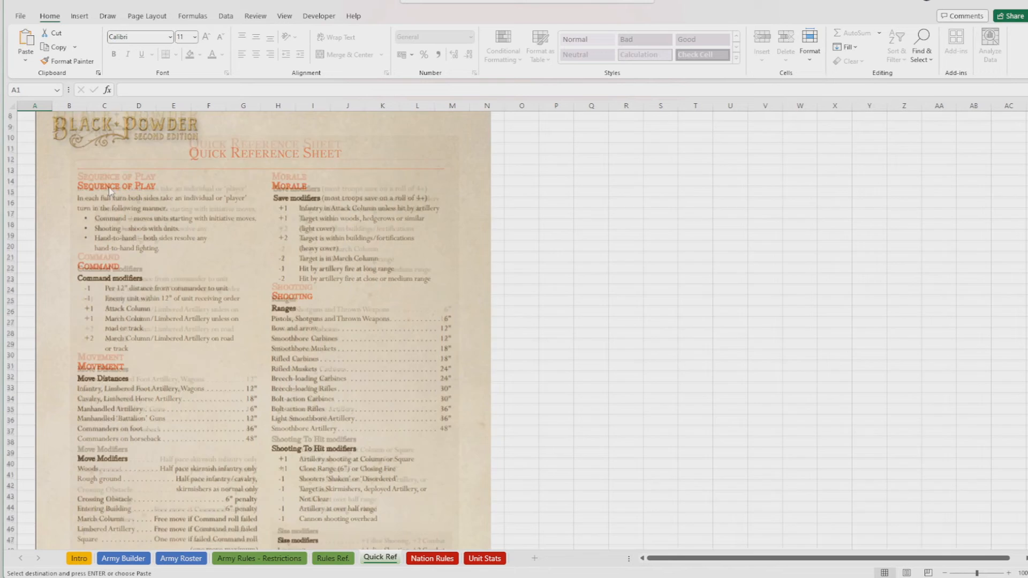
{"action": "scroll", "coordinate": [110, 192], "scroll_direction": "down", "scroll_amount": 12}
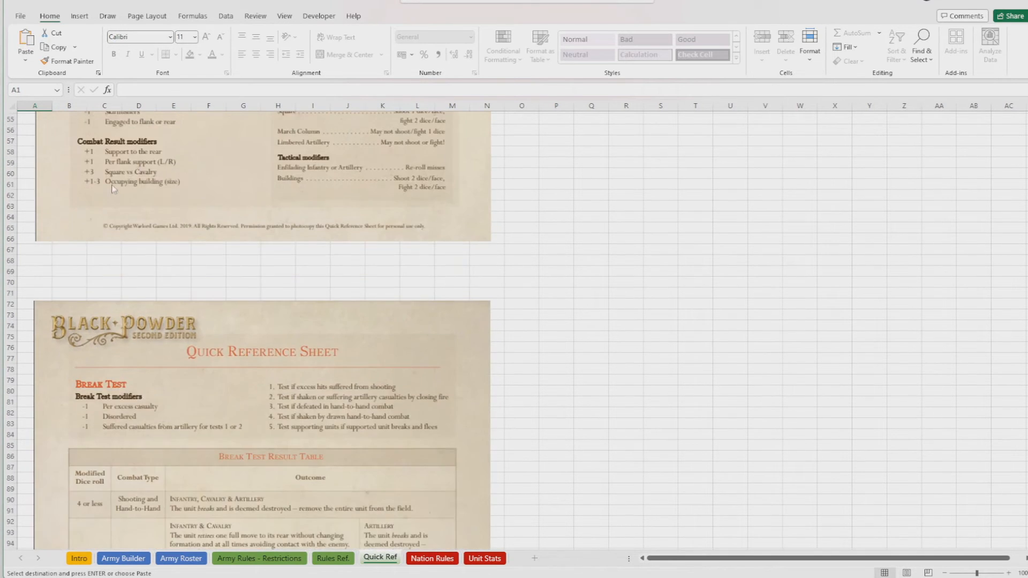
{"action": "scroll", "coordinate": [265, 220], "scroll_direction": "up", "scroll_amount": 2}
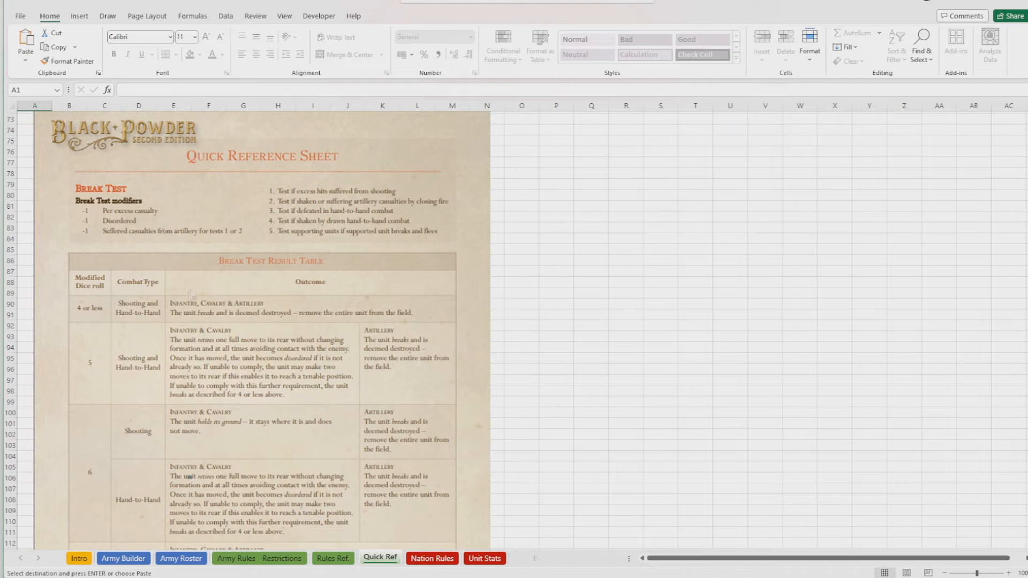
- Read the Summary of Useful Rules, Formation Modifiers and 'To Hit' Modifiers tables on the Quick Ref sheet, and return to its beginning
{"action": "scroll", "coordinate": [222, 258], "scroll_direction": "down", "scroll_amount": 20}
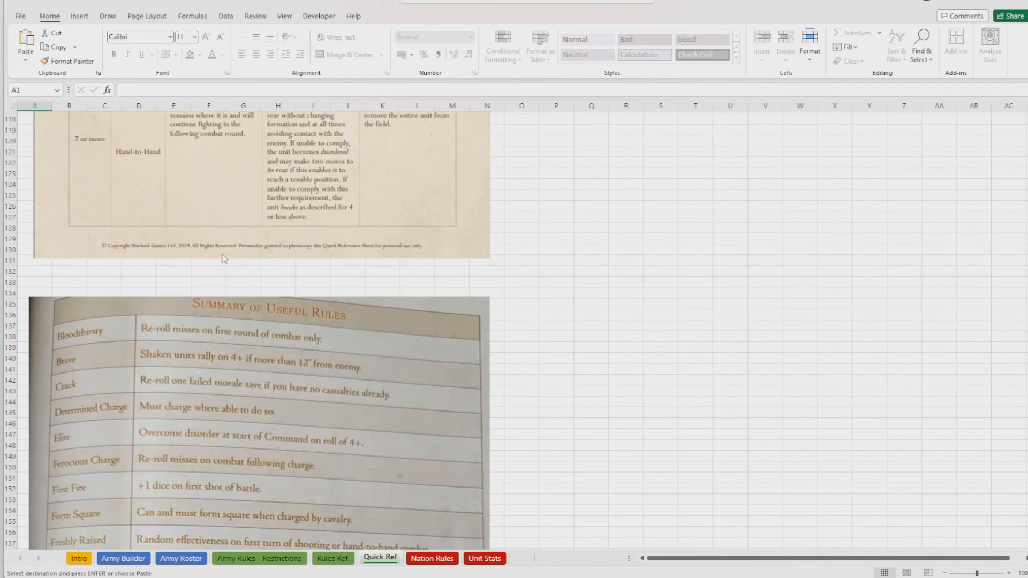
{"action": "scroll", "coordinate": [223, 258], "scroll_direction": "down", "scroll_amount": 2}
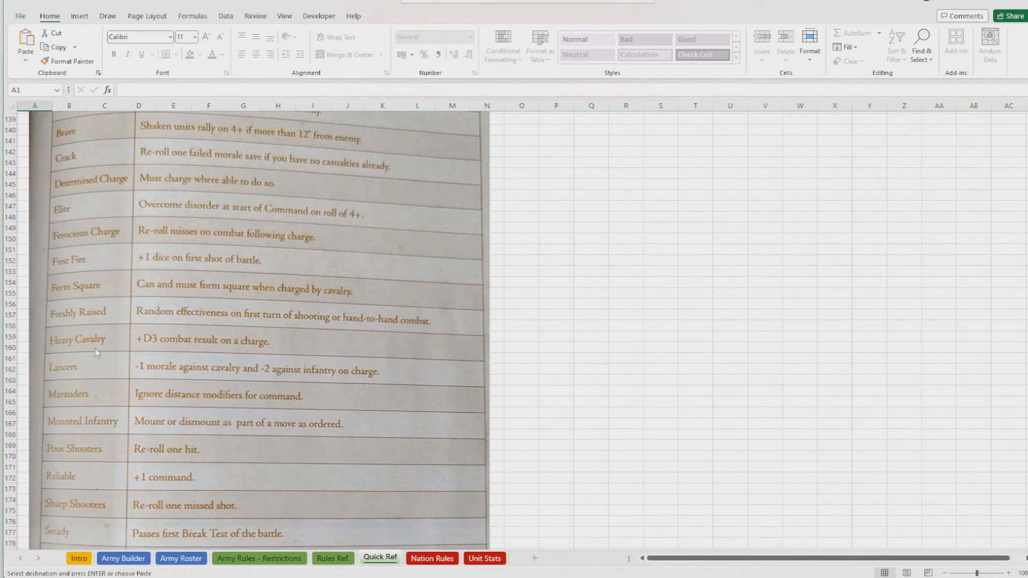
{"action": "scroll", "coordinate": [96, 353], "scroll_direction": "down", "scroll_amount": 11}
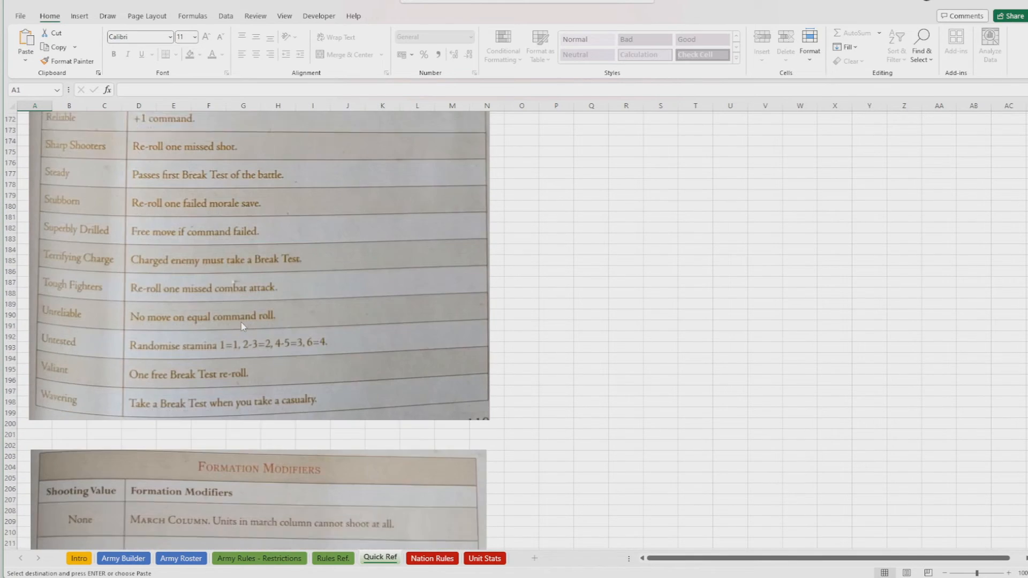
{"action": "scroll", "coordinate": [242, 326], "scroll_direction": "down", "scroll_amount": 11}
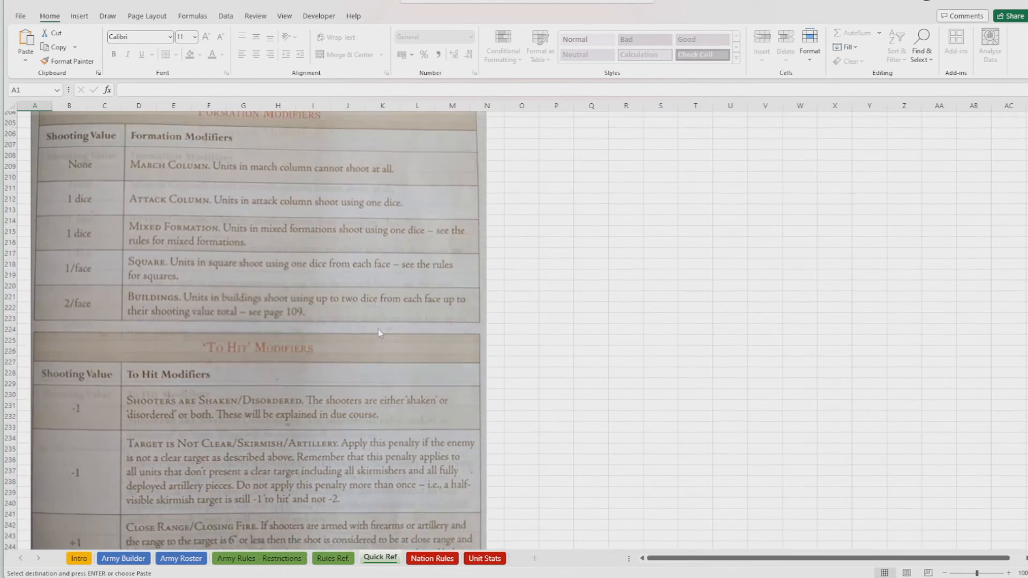
{"action": "scroll", "coordinate": [378, 334], "scroll_direction": "up", "scroll_amount": 20}
{"action": "scroll", "coordinate": [364, 326], "scroll_direction": "up", "scroll_amount": 20}
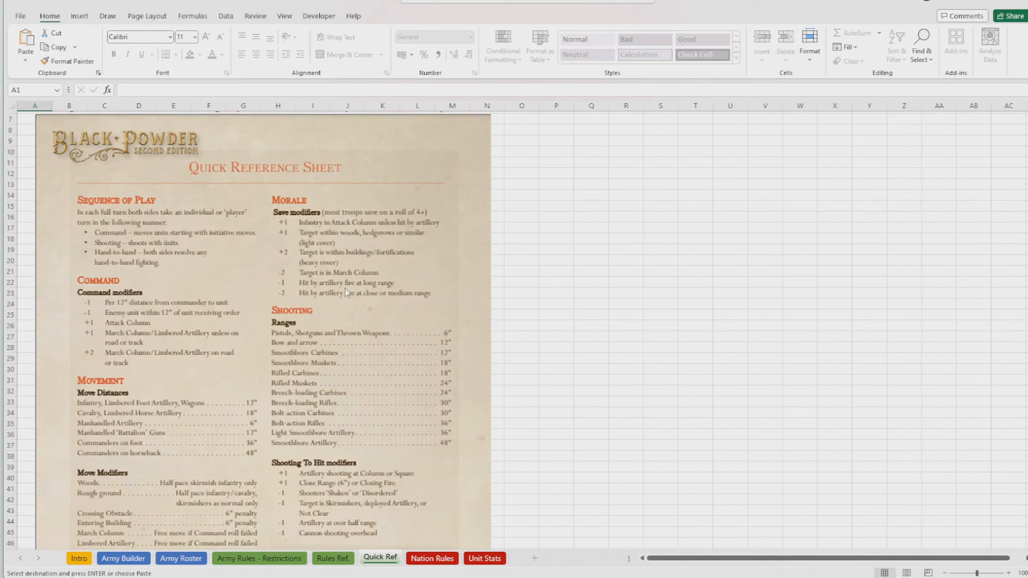
{"action": "scroll", "coordinate": [345, 292], "scroll_direction": "up", "scroll_amount": 2}
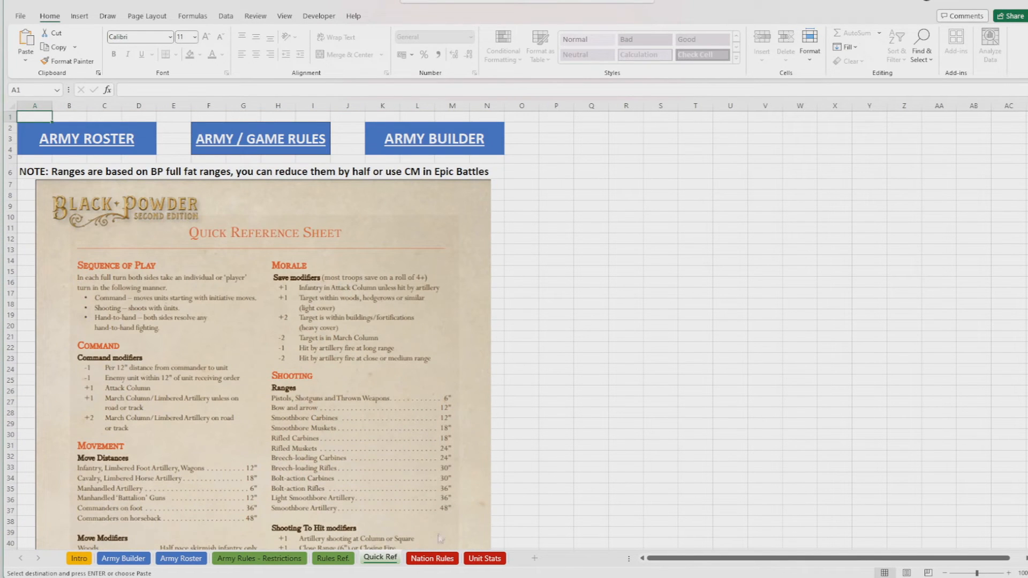
- Open the Nation Rules sheet and examine the British special rules and the FOC per 1k points table
{"action": "left_click", "coordinate": [432, 559]}
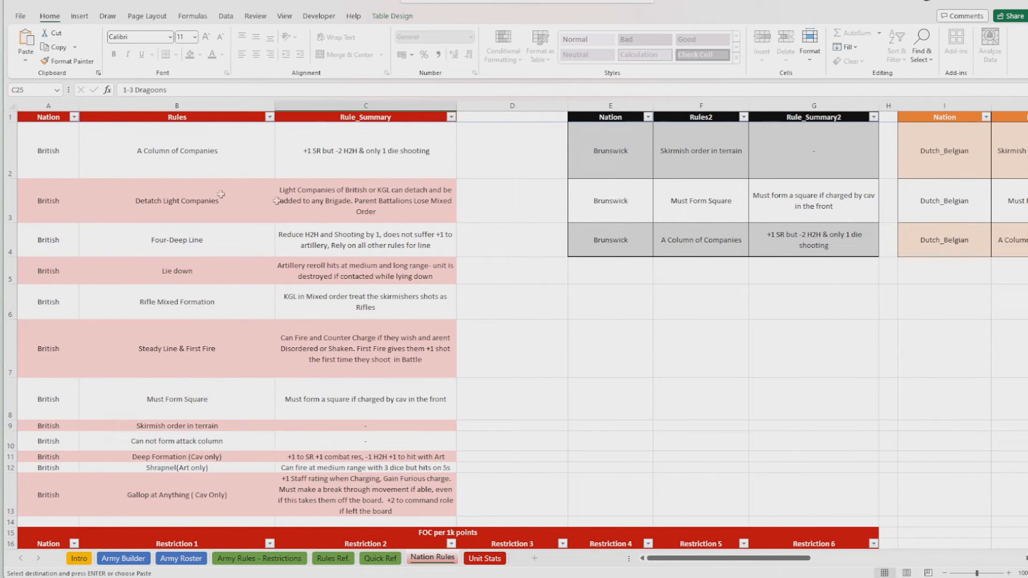
{"action": "scroll", "coordinate": [381, 382], "scroll_direction": "down", "scroll_amount": 3}
{"action": "scroll", "coordinate": [371, 327], "scroll_direction": "up", "scroll_amount": 3}
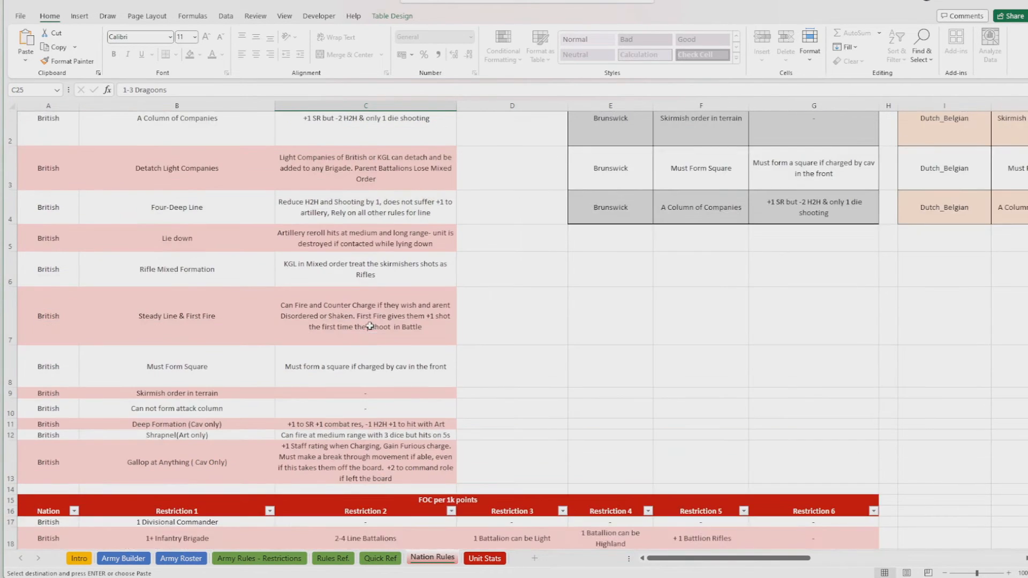
{"action": "left_click_drag", "start_coordinate": [703, 561], "coordinate": [562, 547]}
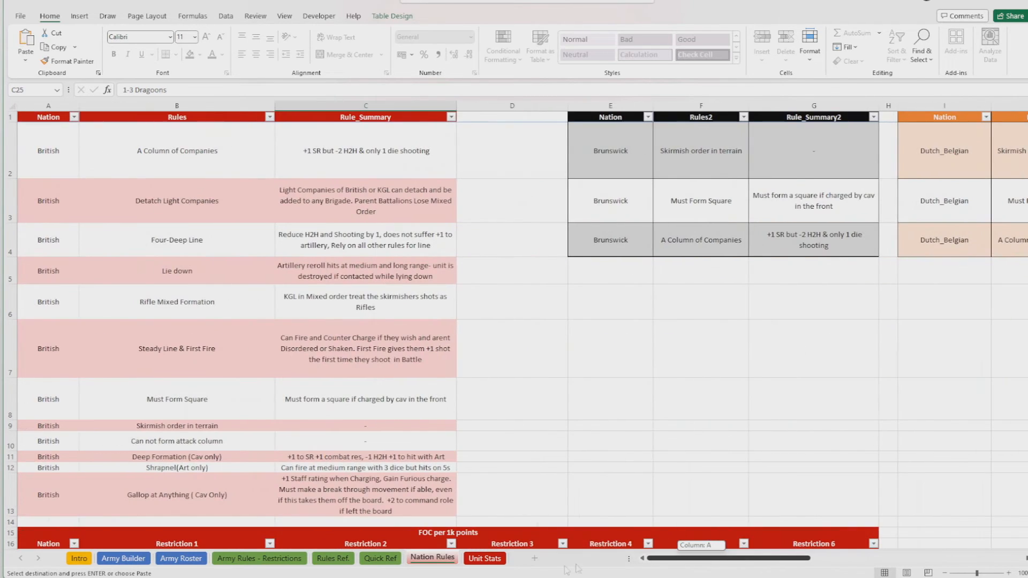
- Open the Unit Stats sheet and look through the unit profiles of all nations, including the Special Rules column
{"action": "left_click", "coordinate": [485, 558]}
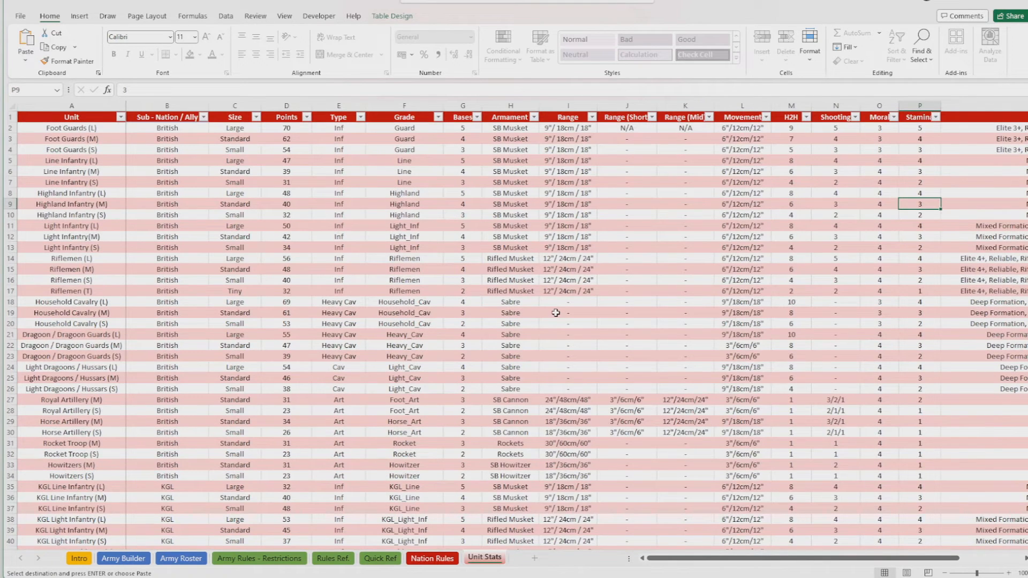
{"action": "scroll", "coordinate": [554, 326], "scroll_direction": "down", "scroll_amount": 20}
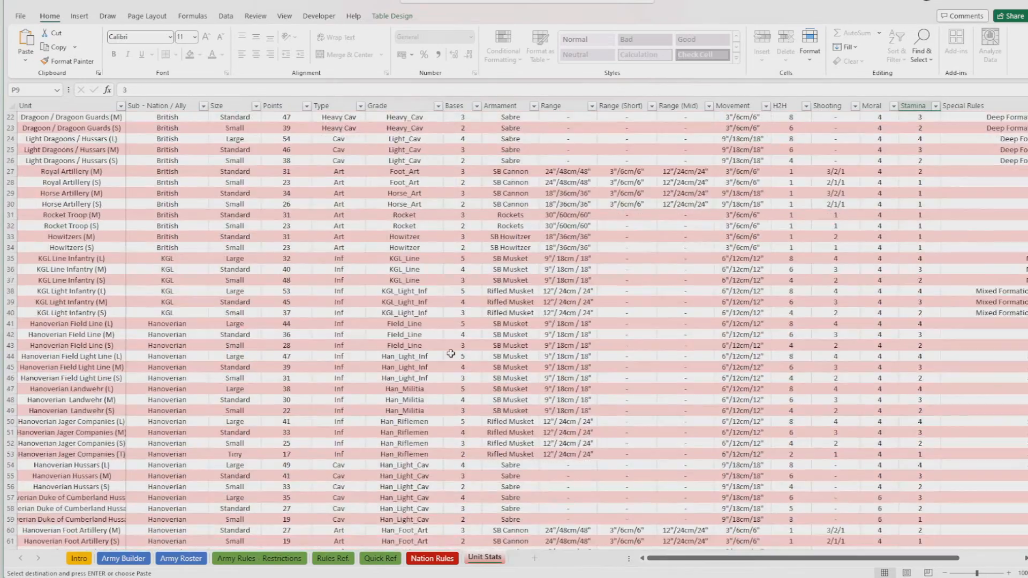
{"action": "scroll", "coordinate": [323, 309], "scroll_direction": "down", "scroll_amount": 14}
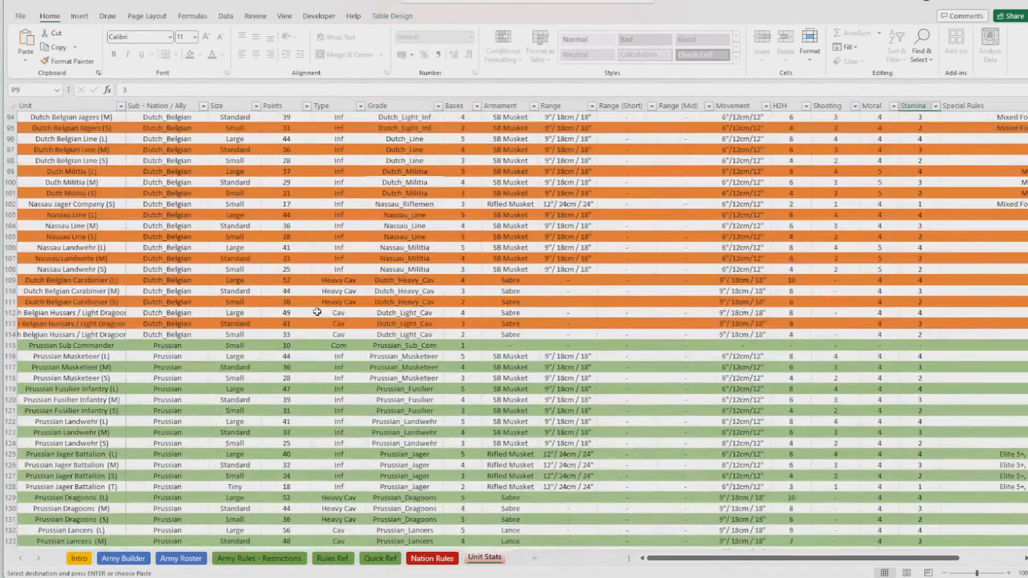
{"action": "scroll", "coordinate": [305, 312], "scroll_direction": "down", "scroll_amount": 7}
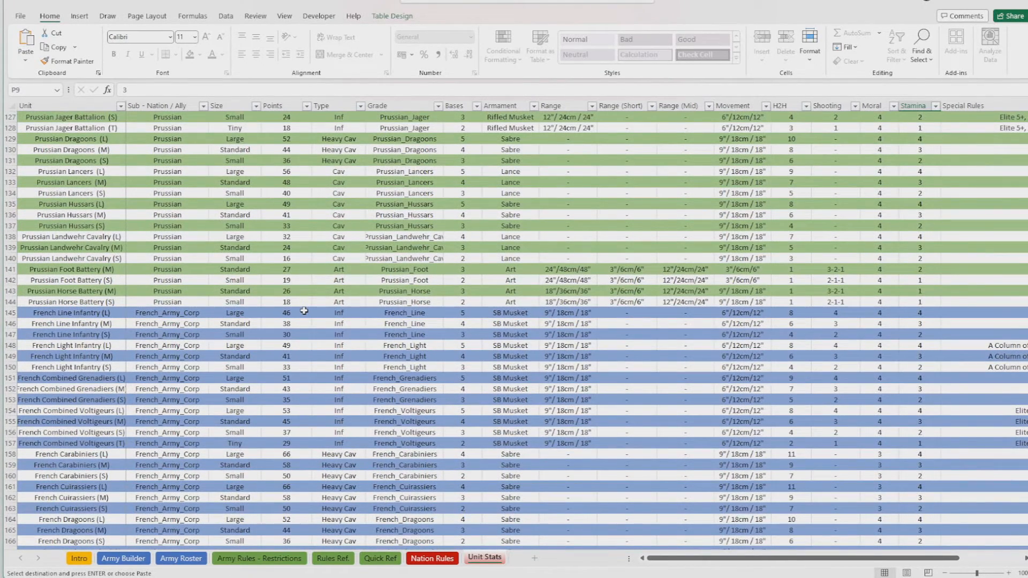
{"action": "left_click_drag", "start_coordinate": [844, 558], "coordinate": [906, 558]}
{"action": "scroll", "coordinate": [420, 423], "scroll_direction": "up", "scroll_amount": 20}
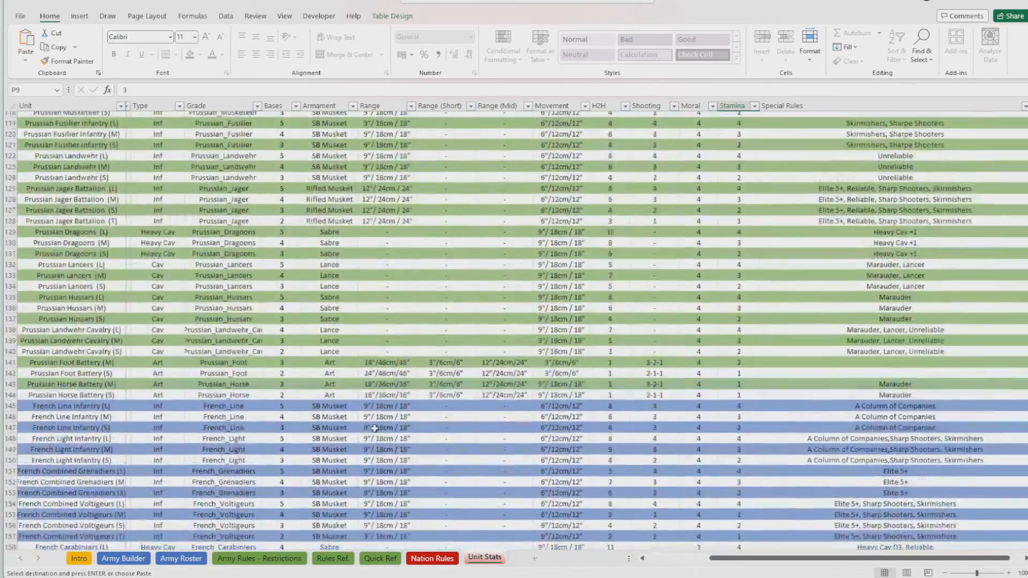
{"action": "scroll", "coordinate": [419, 424], "scroll_direction": "up", "scroll_amount": 6}
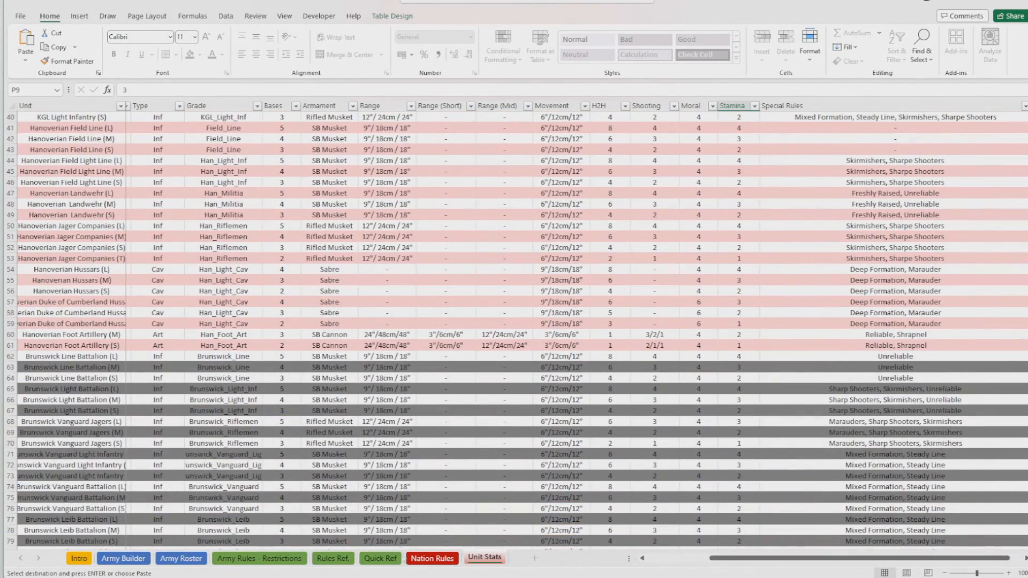
- Return to the Rules Ref. sheet and examine how the Charging and Combat rules are organised by rule, sub-category and explanation
{"action": "left_click", "coordinate": [333, 558]}
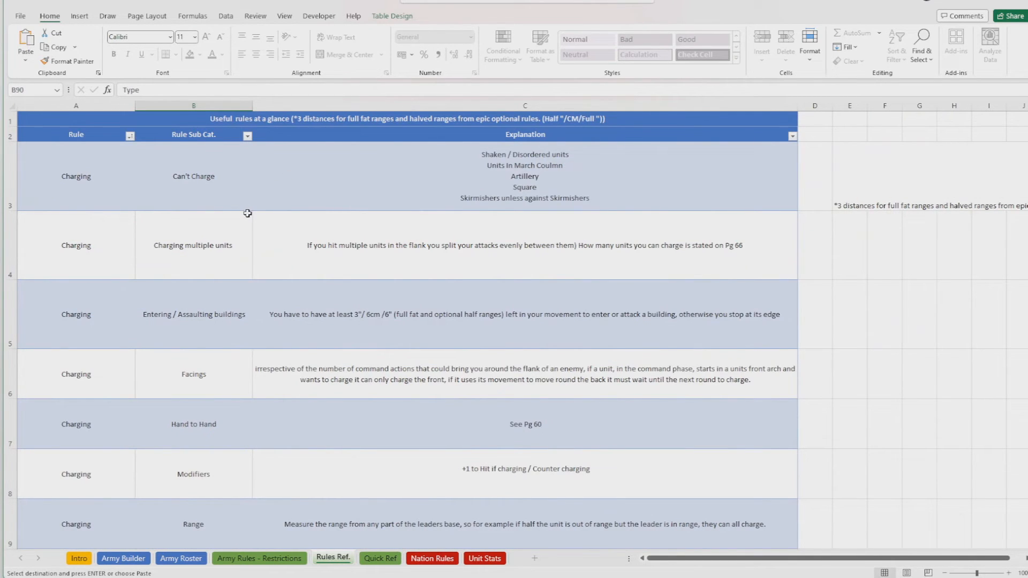
{"action": "scroll", "coordinate": [215, 273], "scroll_direction": "down", "scroll_amount": 4}
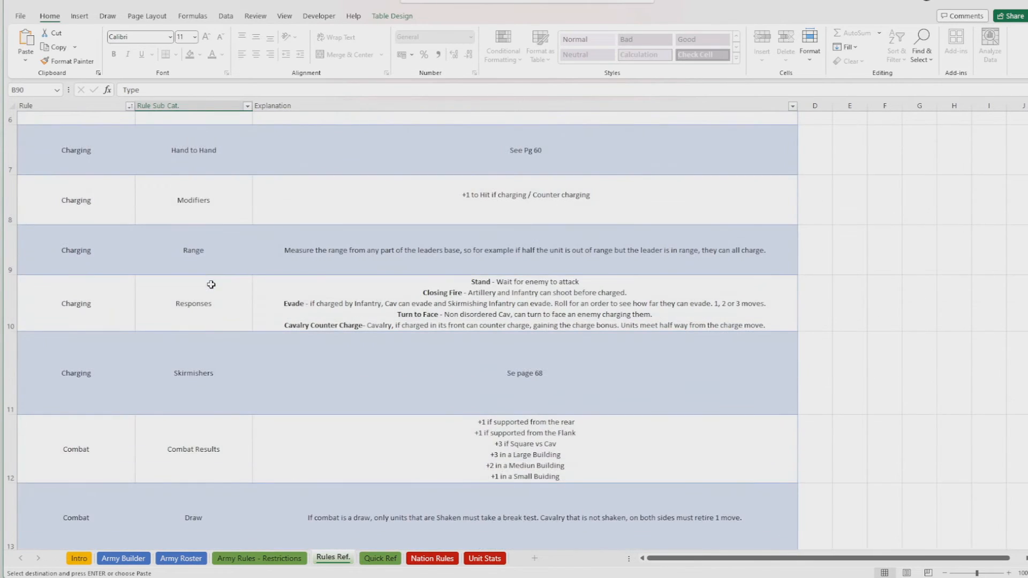
{"action": "scroll", "coordinate": [214, 272], "scroll_direction": "down", "scroll_amount": 2}
{"action": "scroll", "coordinate": [217, 266], "scroll_direction": "up", "scroll_amount": 8}
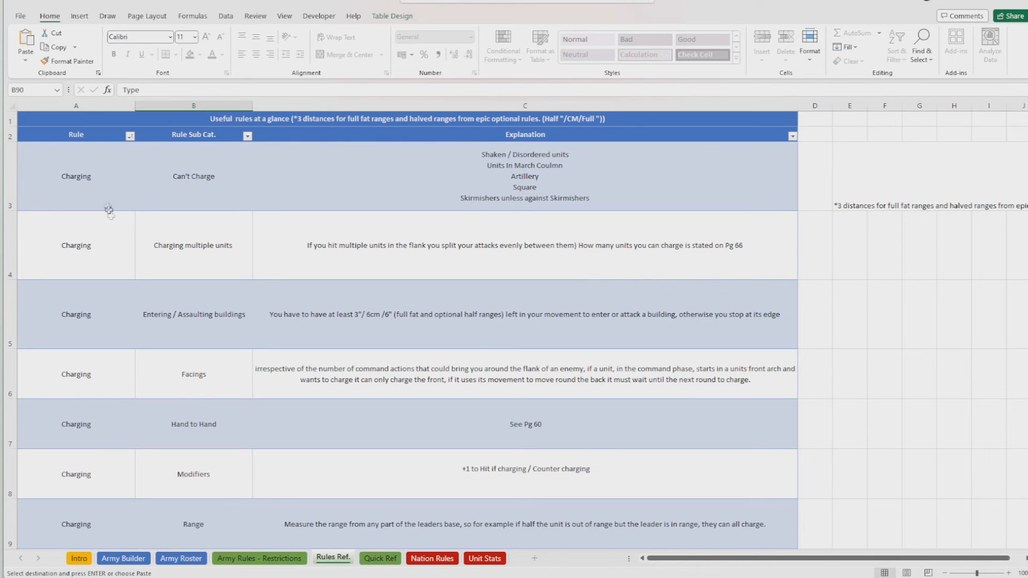
{"action": "left_click", "coordinate": [114, 187]}
{"action": "scroll", "coordinate": [129, 241], "scroll_direction": "down", "scroll_amount": 1}
{"action": "scroll", "coordinate": [129, 241], "scroll_direction": "up", "scroll_amount": 1}
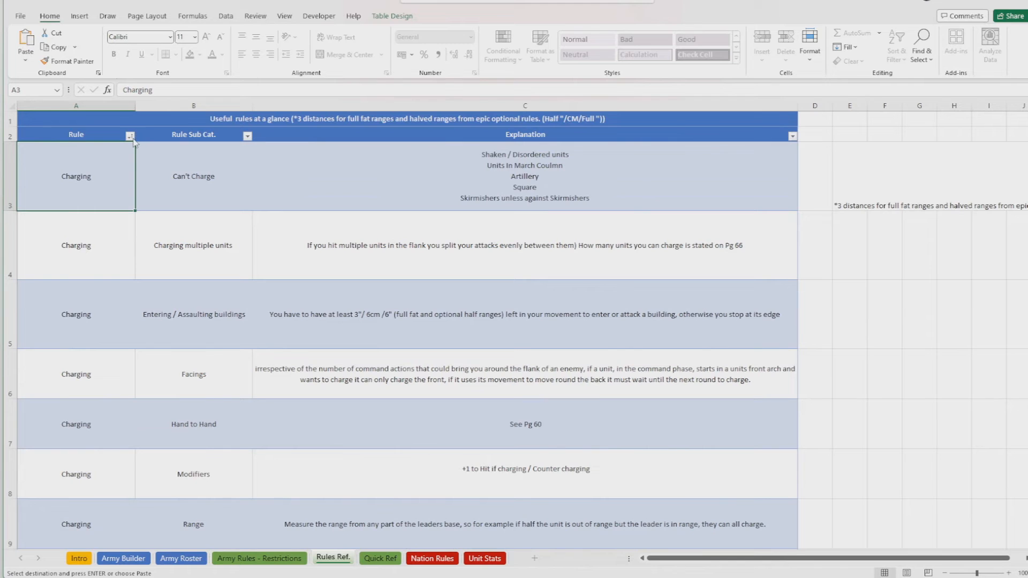
{"action": "left_click", "coordinate": [206, 176]}
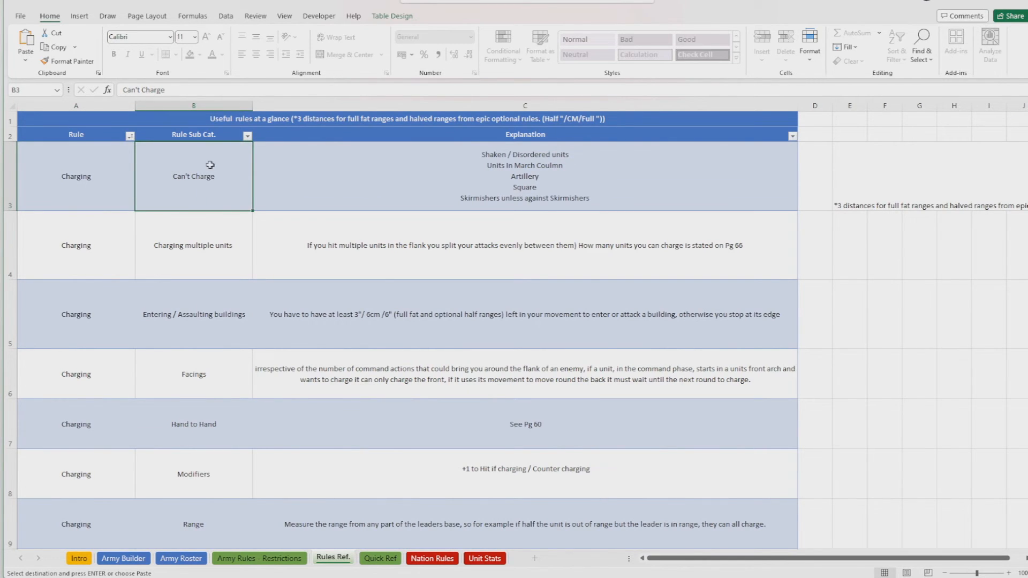
- Examine the Combat, Commanders and Conditions rules, selecting the explanations for Shaken modifiers, commander casualties in combat and Won combat
{"action": "scroll", "coordinate": [212, 165], "scroll_direction": "down", "scroll_amount": 3}
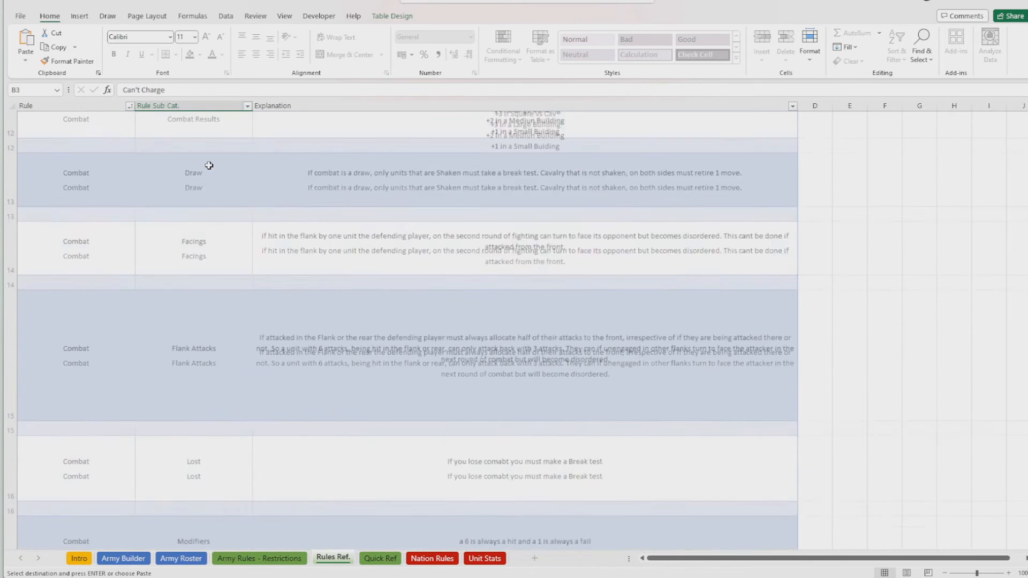
{"action": "scroll", "coordinate": [209, 165], "scroll_direction": "down", "scroll_amount": 3}
{"action": "scroll", "coordinate": [65, 315], "scroll_direction": "down", "scroll_amount": 3}
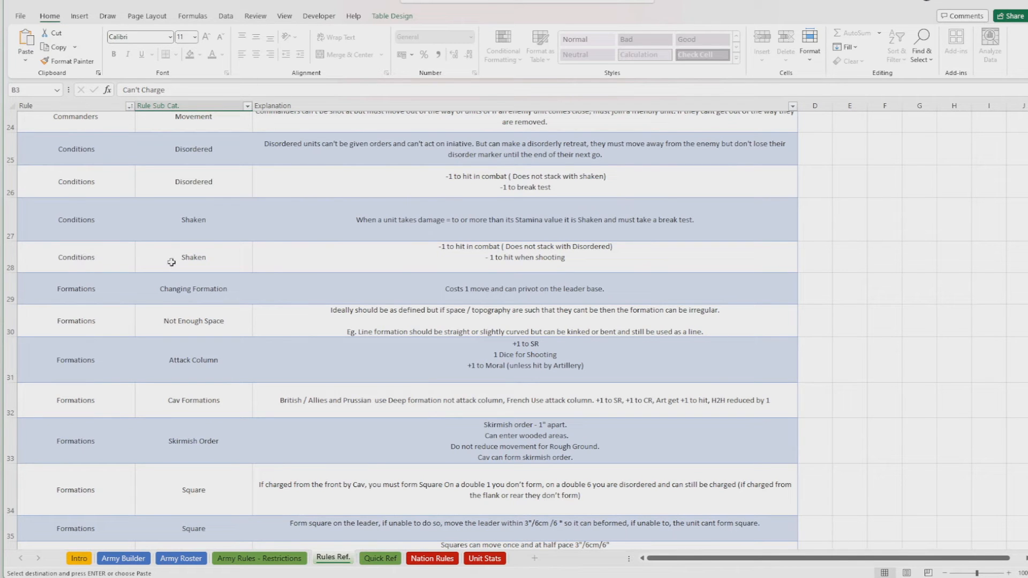
{"action": "left_click", "coordinate": [542, 264]}
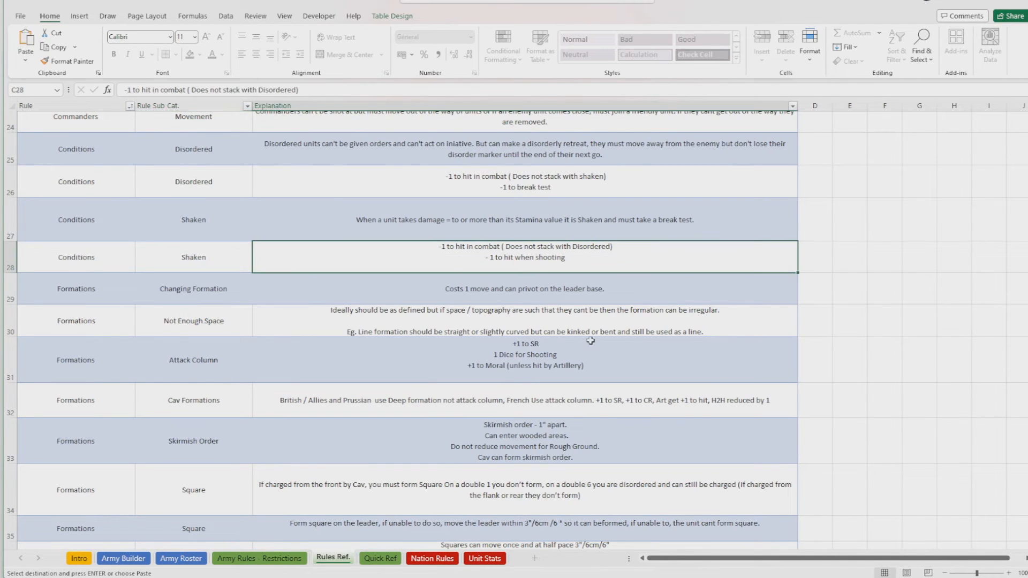
{"action": "scroll", "coordinate": [426, 375], "scroll_direction": "up", "scroll_amount": 5}
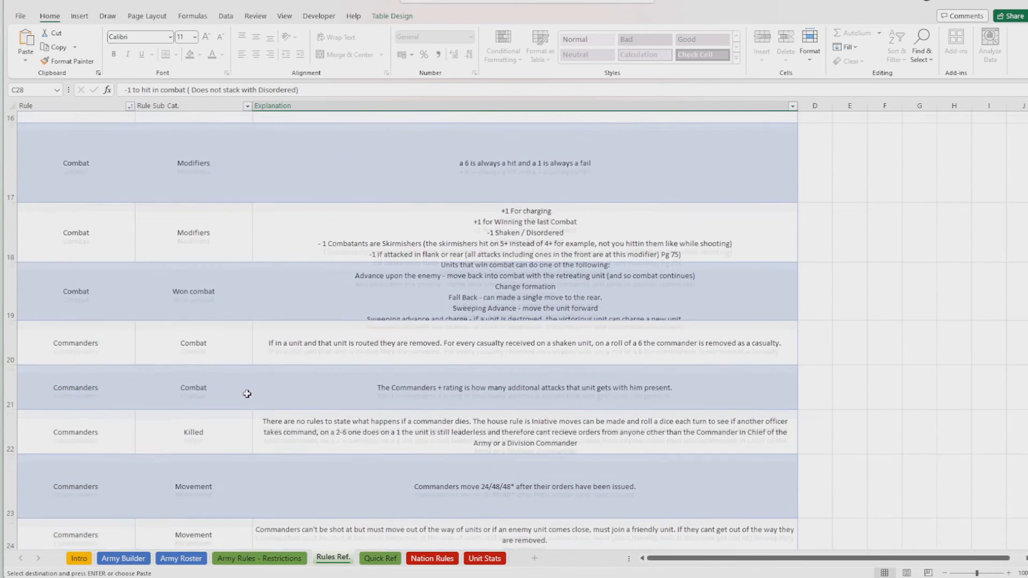
{"action": "left_click", "coordinate": [66, 331]}
{"action": "left_click", "coordinate": [471, 331]}
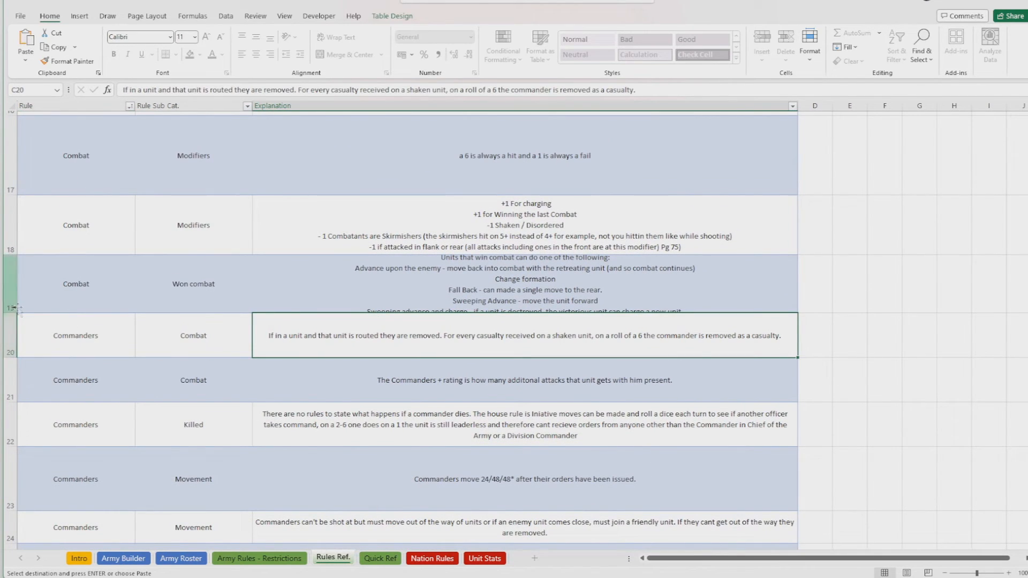
{"action": "left_click", "coordinate": [429, 284]}
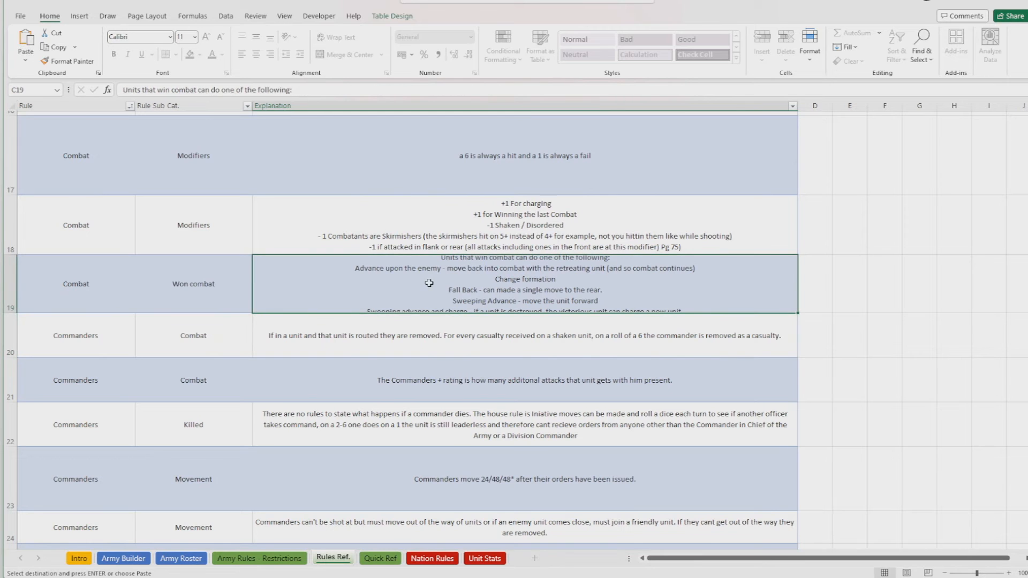
- Read on through the Commanders, Conditions and Formations rules to Game Setup and House Rules, selecting the First Turn explanation
{"action": "scroll", "coordinate": [429, 284], "scroll_direction": "down", "scroll_amount": 1}
{"action": "scroll", "coordinate": [648, 270], "scroll_direction": "down", "scroll_amount": 1}
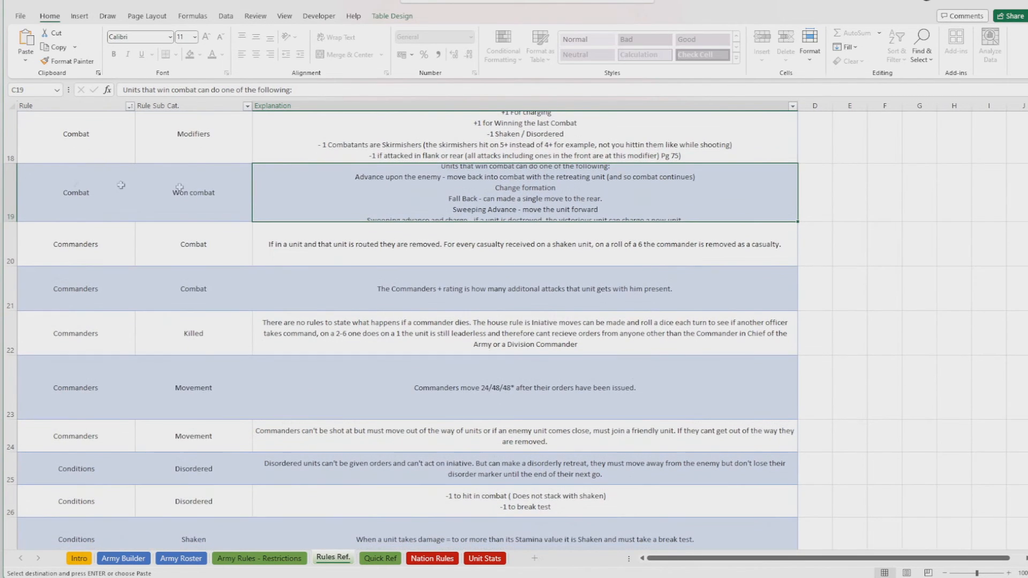
{"action": "scroll", "coordinate": [436, 321], "scroll_direction": "down", "scroll_amount": 4}
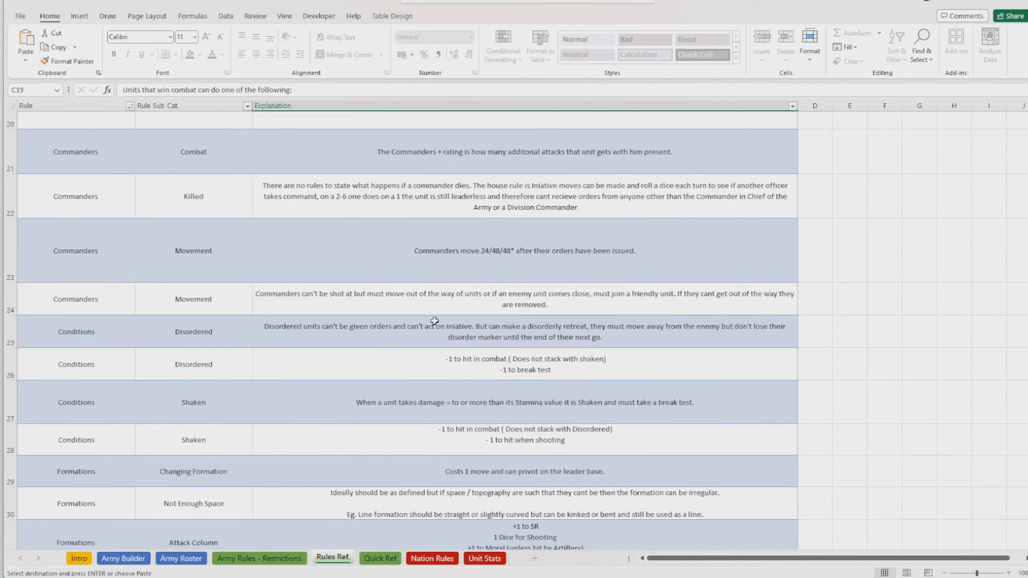
{"action": "scroll", "coordinate": [504, 472], "scroll_direction": "down", "scroll_amount": 5}
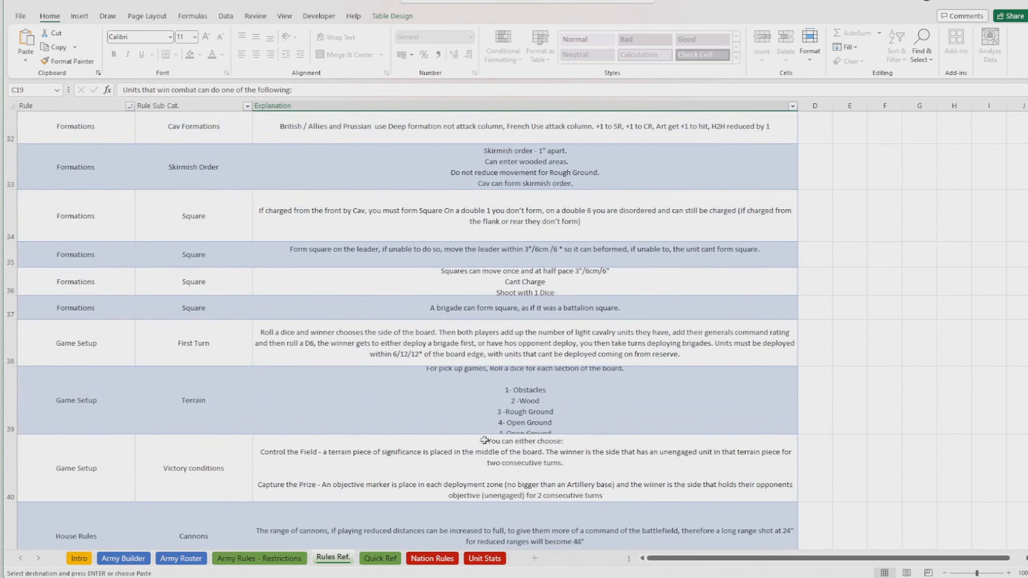
{"action": "left_click", "coordinate": [427, 345]}
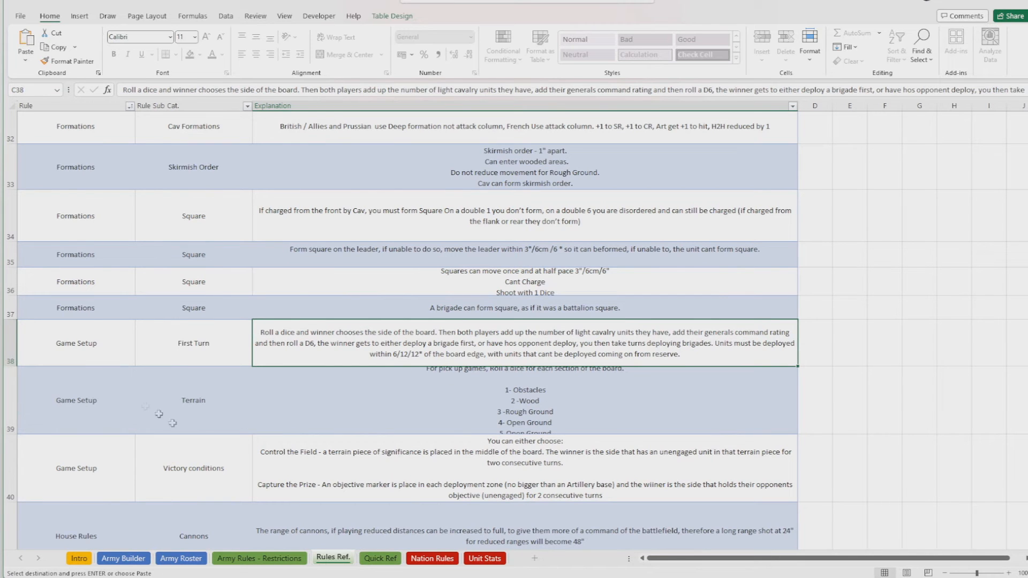
{"action": "scroll", "coordinate": [399, 423], "scroll_direction": "down", "scroll_amount": 3}
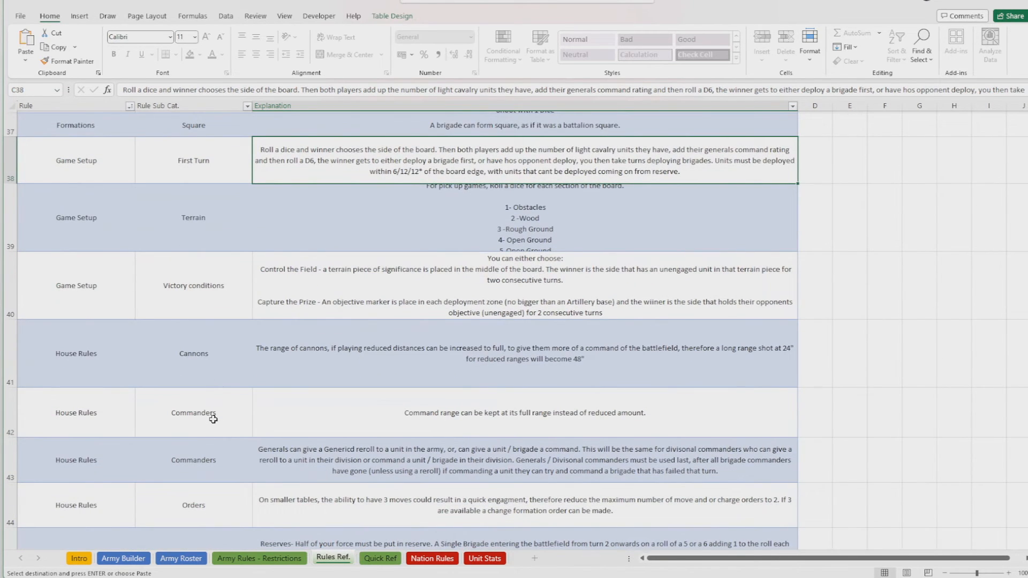
- Look back over the Combat rules, and continue down to the House Rules on cannons, commanders, orders and reserves
{"action": "scroll", "coordinate": [213, 419], "scroll_direction": "up", "scroll_amount": 8}
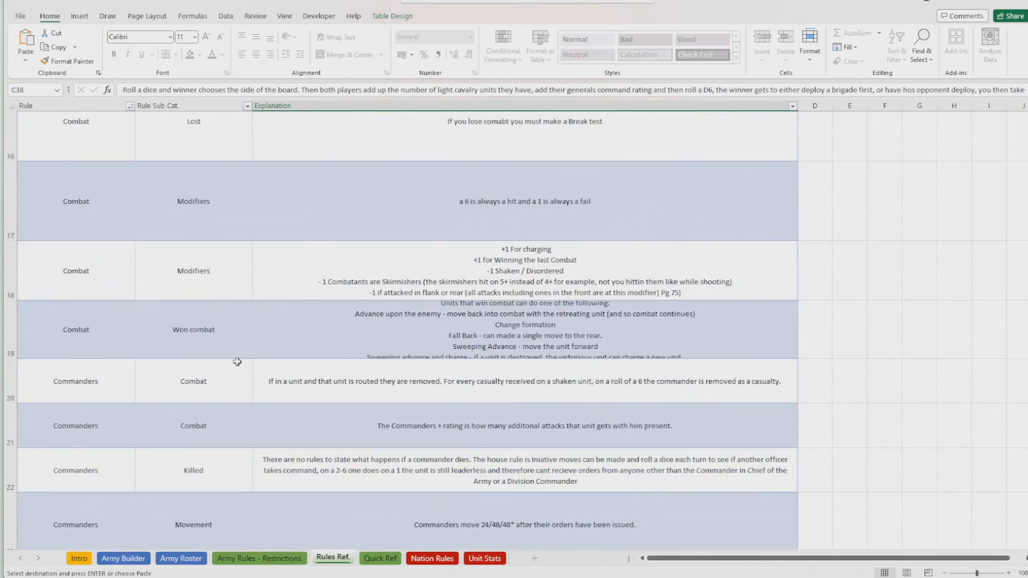
{"action": "scroll", "coordinate": [238, 361], "scroll_direction": "up", "scroll_amount": 4}
{"action": "scroll", "coordinate": [172, 363], "scroll_direction": "down", "scroll_amount": 4}
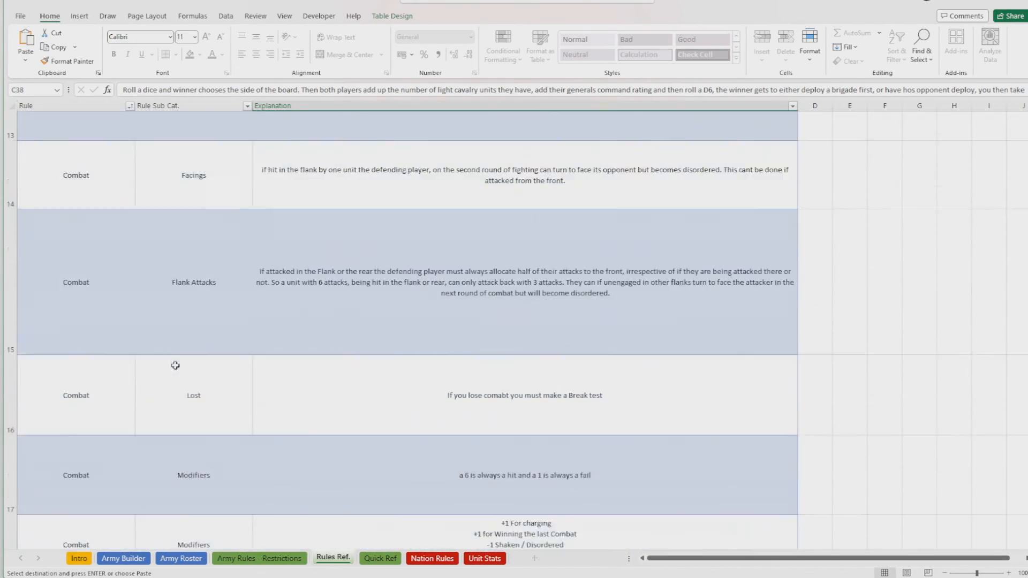
{"action": "scroll", "coordinate": [137, 344], "scroll_direction": "down", "scroll_amount": 10}
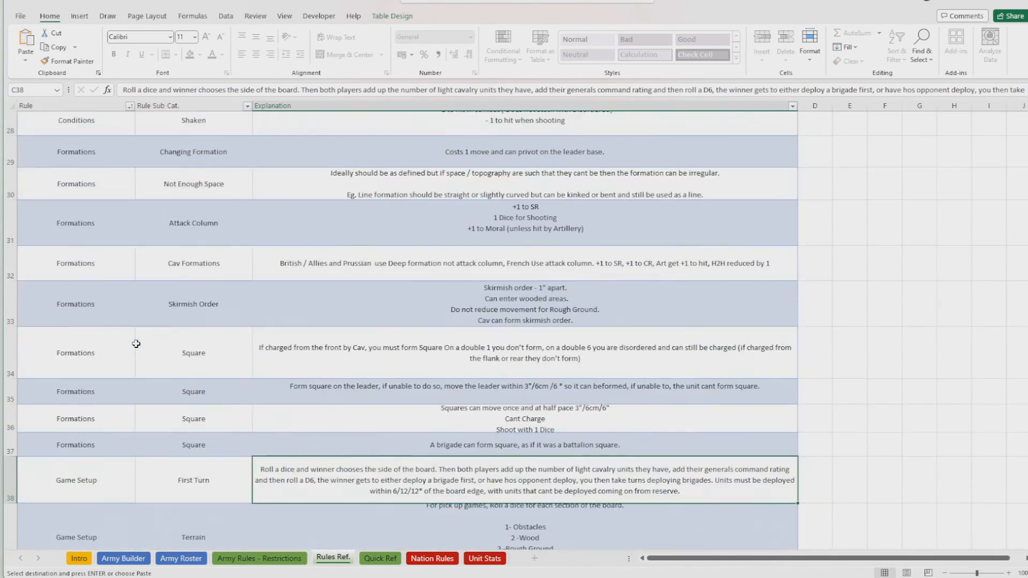
{"action": "scroll", "coordinate": [134, 259], "scroll_direction": "down", "scroll_amount": 6}
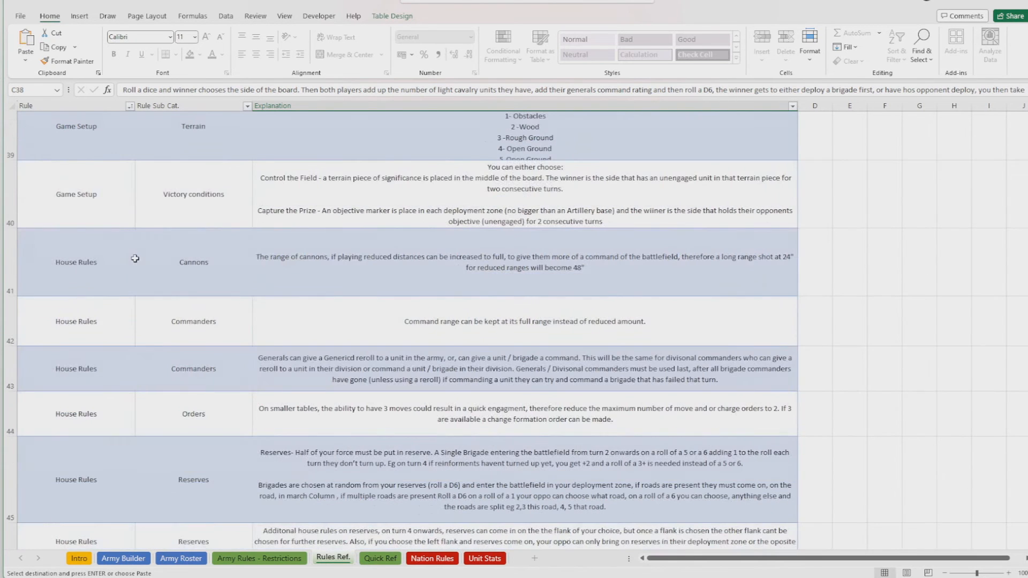
- Read on from the House Rules through the Moral, Orders, Shooting, Special Rules and Terrain entries to the Weather modifiers
{"action": "scroll", "coordinate": [114, 227], "scroll_direction": "down", "scroll_amount": 1}
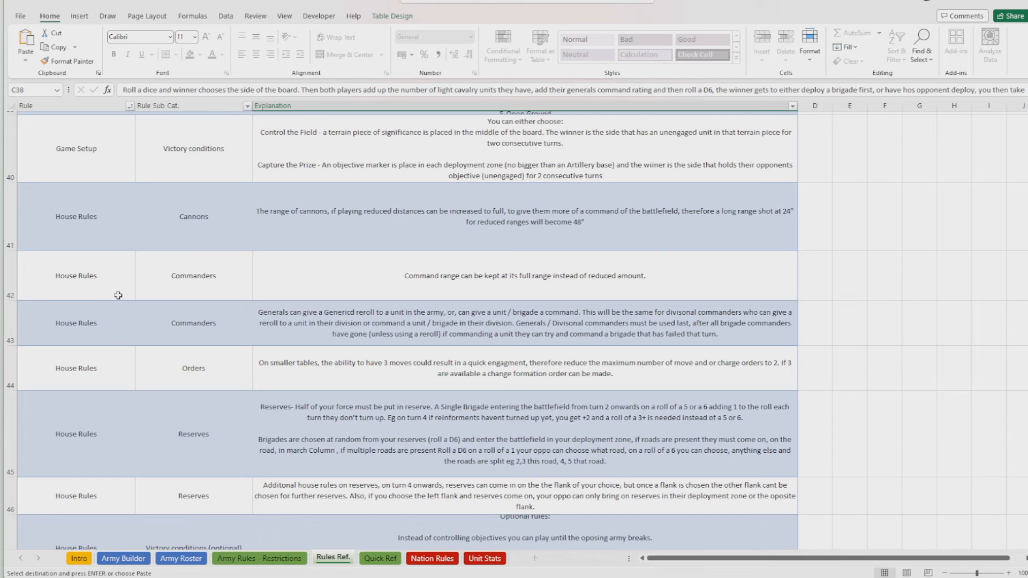
{"action": "scroll", "coordinate": [118, 295], "scroll_direction": "down", "scroll_amount": 3}
{"action": "scroll", "coordinate": [84, 293], "scroll_direction": "down", "scroll_amount": 5}
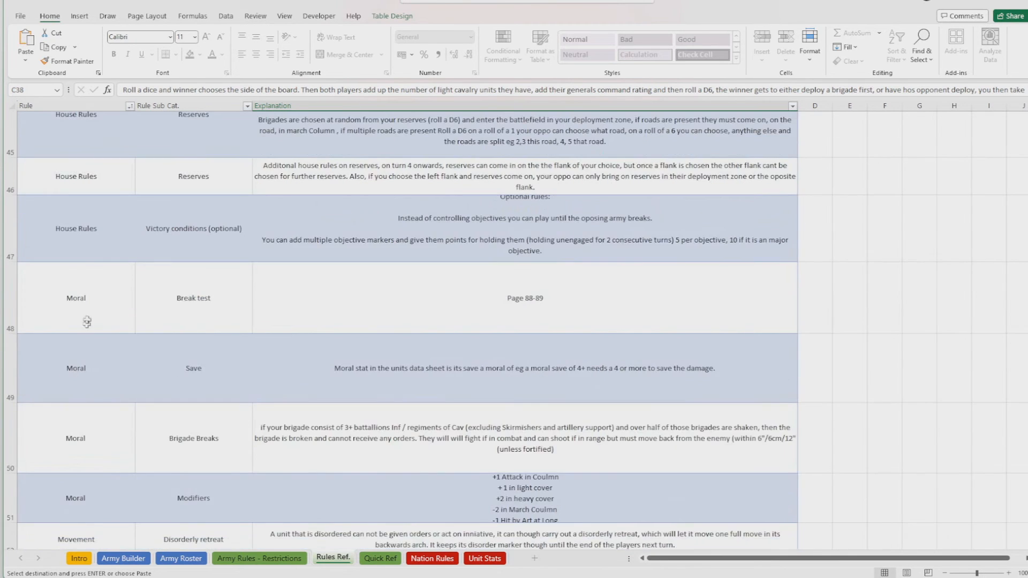
{"action": "scroll", "coordinate": [87, 310], "scroll_direction": "down", "scroll_amount": 5}
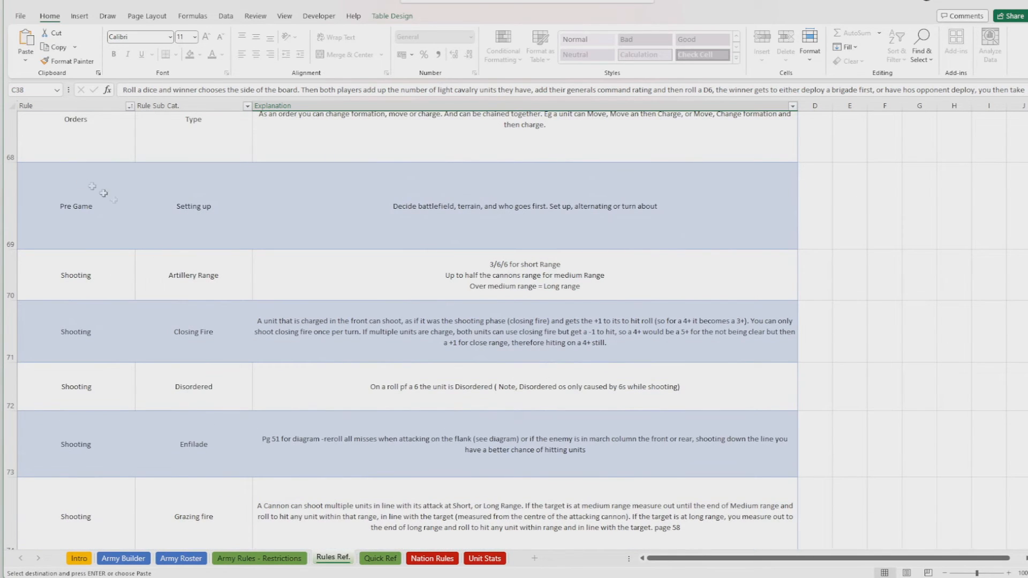
{"action": "scroll", "coordinate": [101, 406], "scroll_direction": "down", "scroll_amount": 2}
{"action": "scroll", "coordinate": [138, 362], "scroll_direction": "down", "scroll_amount": 8}
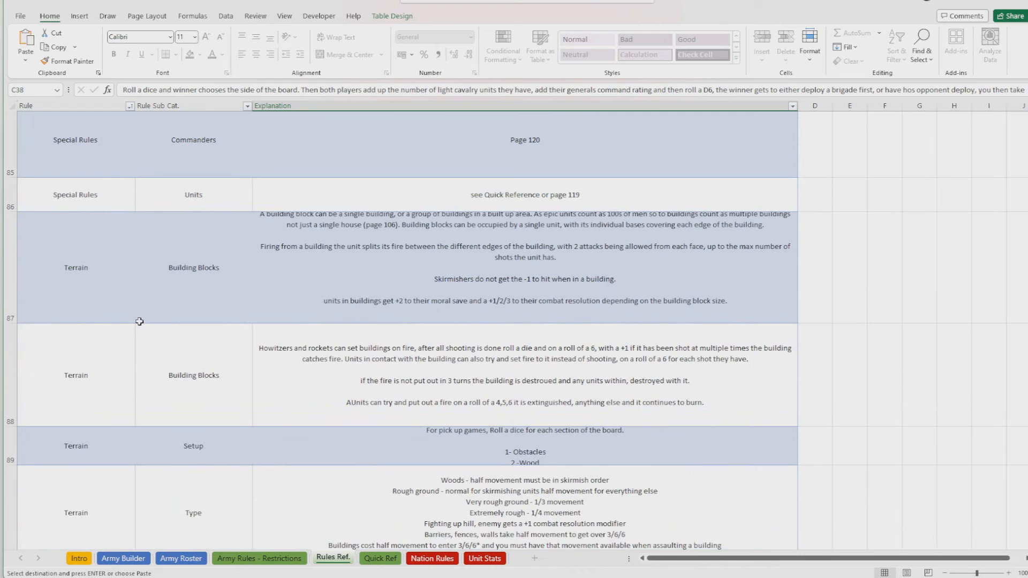
{"action": "scroll", "coordinate": [139, 321], "scroll_direction": "down", "scroll_amount": 5}
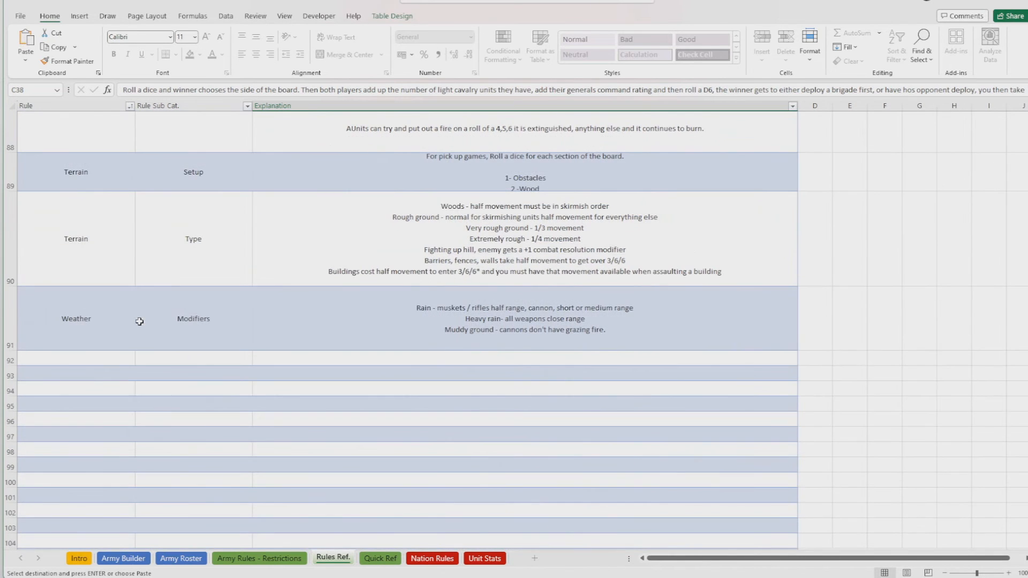
- Look back up through the Shooting, Orders, House Rules and Combat entries to the Charging rules at the start of the table
{"action": "scroll", "coordinate": [145, 330], "scroll_direction": "up", "scroll_amount": 7}
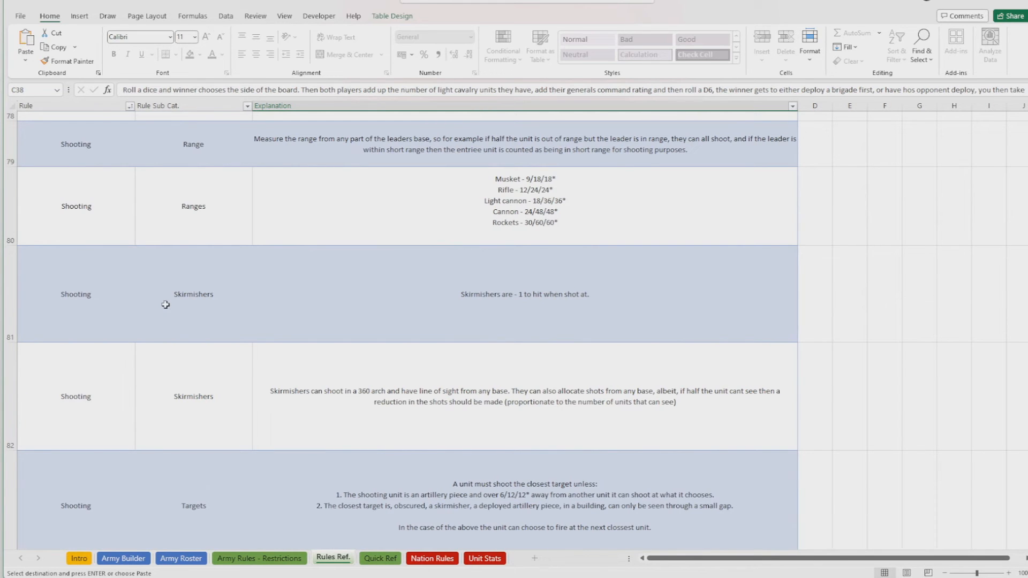
{"action": "scroll", "coordinate": [478, 326], "scroll_direction": "up", "scroll_amount": 6}
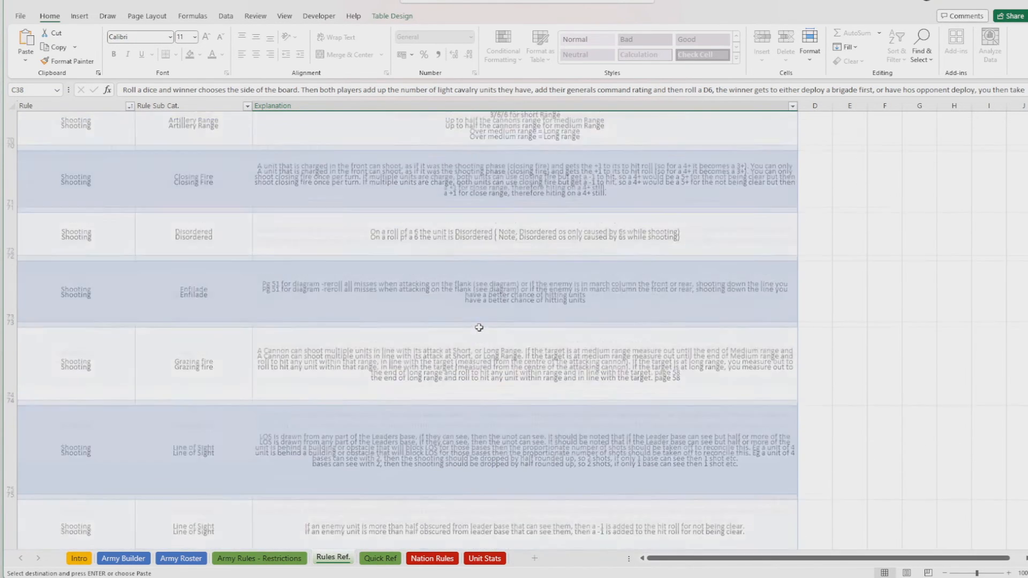
{"action": "scroll", "coordinate": [480, 327], "scroll_direction": "up", "scroll_amount": 6}
{"action": "scroll", "coordinate": [480, 315], "scroll_direction": "up", "scroll_amount": 3}
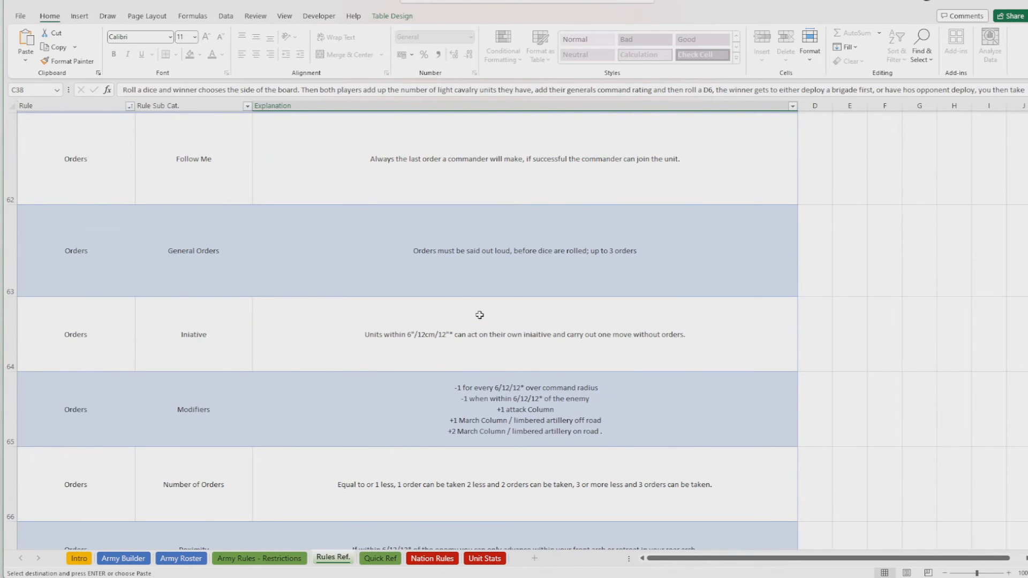
{"action": "scroll", "coordinate": [479, 316], "scroll_direction": "up", "scroll_amount": 1}
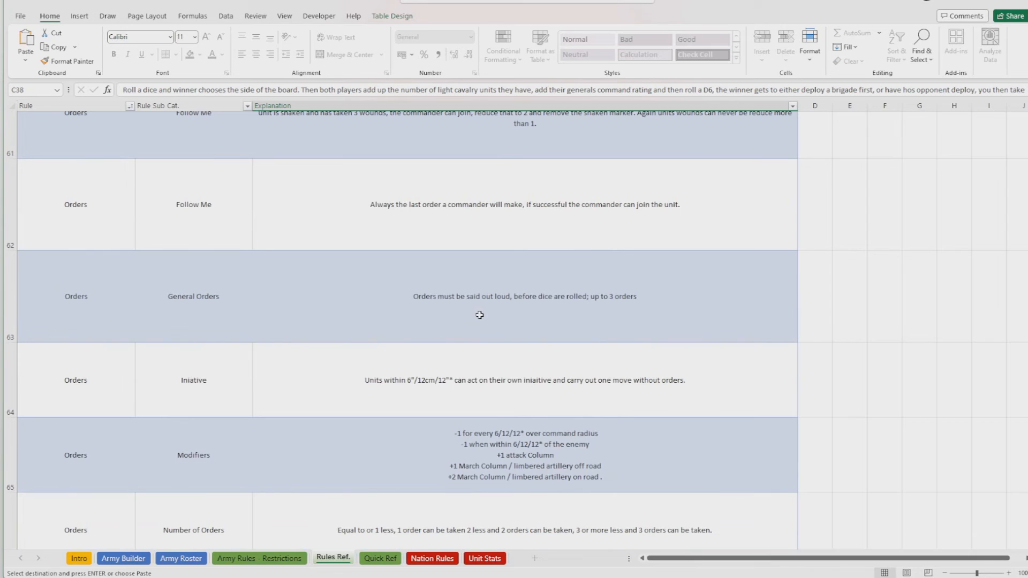
{"action": "scroll", "coordinate": [479, 314], "scroll_direction": "up", "scroll_amount": 10}
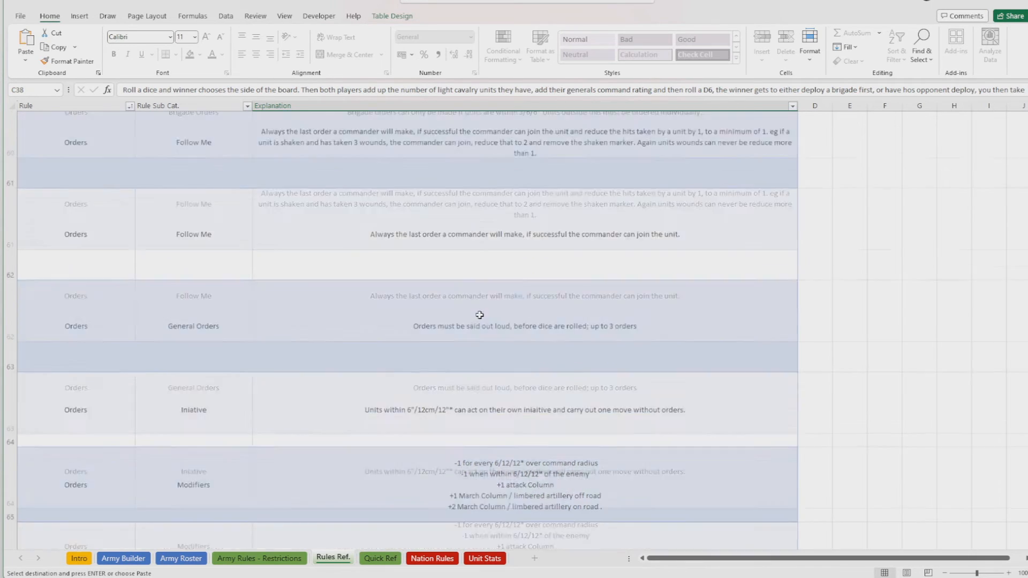
{"action": "scroll", "coordinate": [481, 304], "scroll_direction": "up", "scroll_amount": 10}
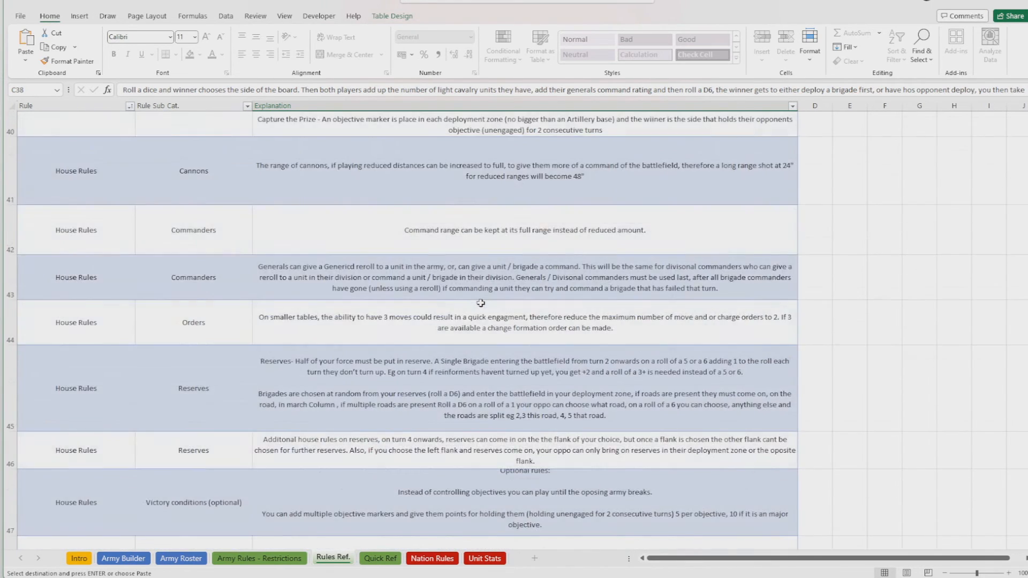
{"action": "scroll", "coordinate": [480, 301], "scroll_direction": "up", "scroll_amount": 10}
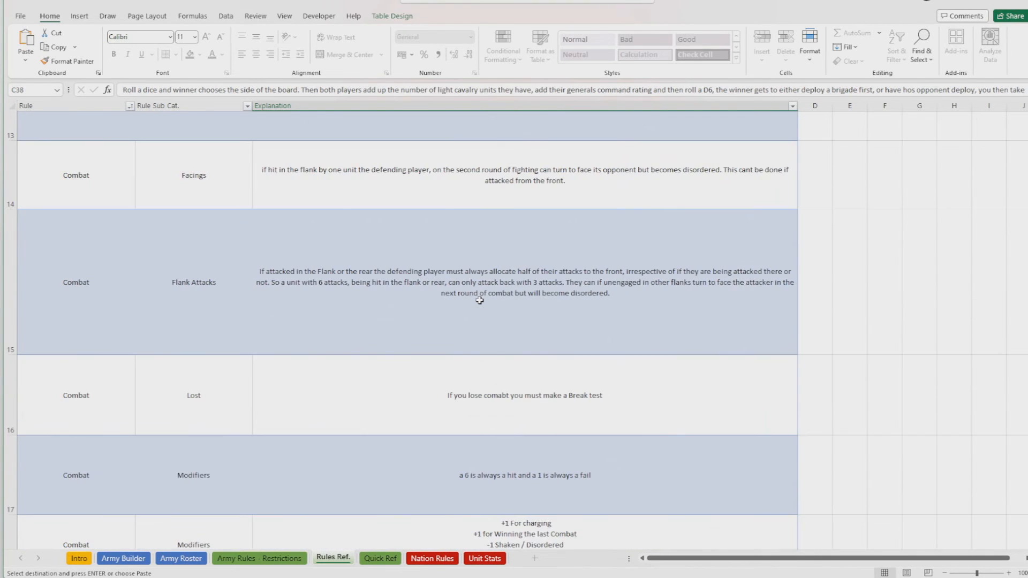
{"action": "scroll", "coordinate": [479, 301], "scroll_direction": "up", "scroll_amount": 8}
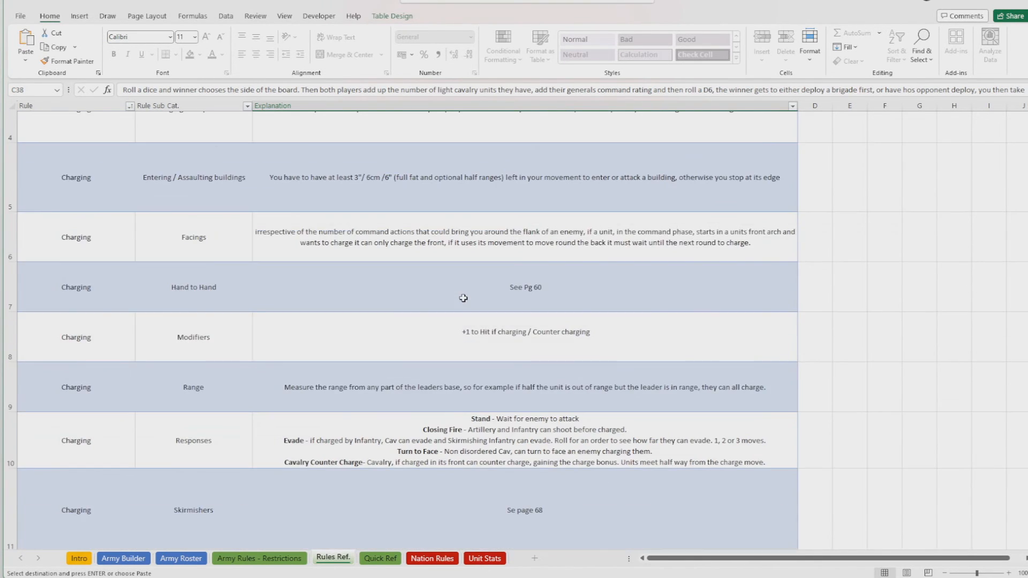
{"action": "scroll", "coordinate": [463, 298], "scroll_direction": "up", "scroll_amount": 4}
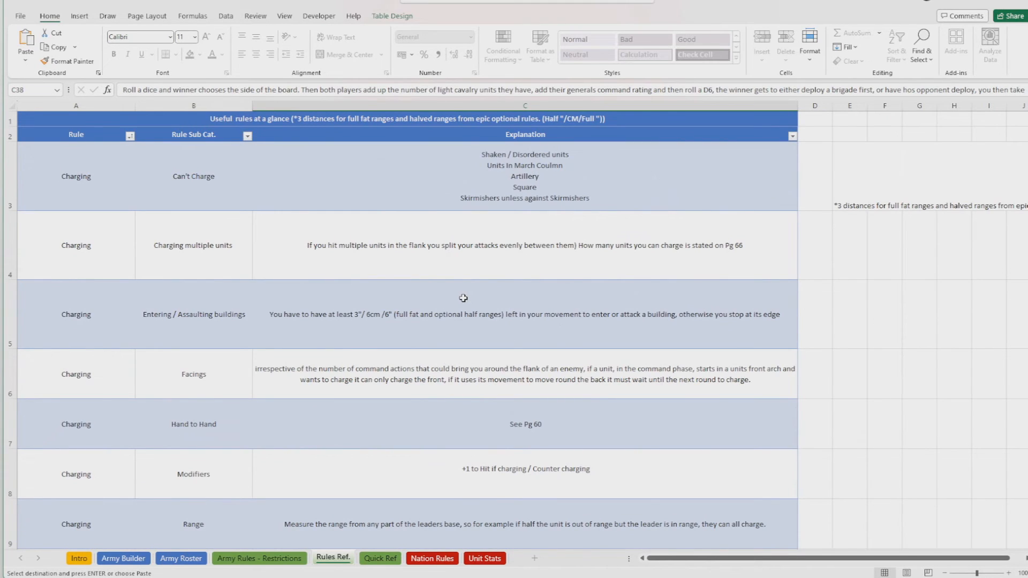
- Return to the Army Builder sheet and clear the army nation, the commander-in-chief and the points limit
{"action": "left_click", "coordinate": [126, 561]}
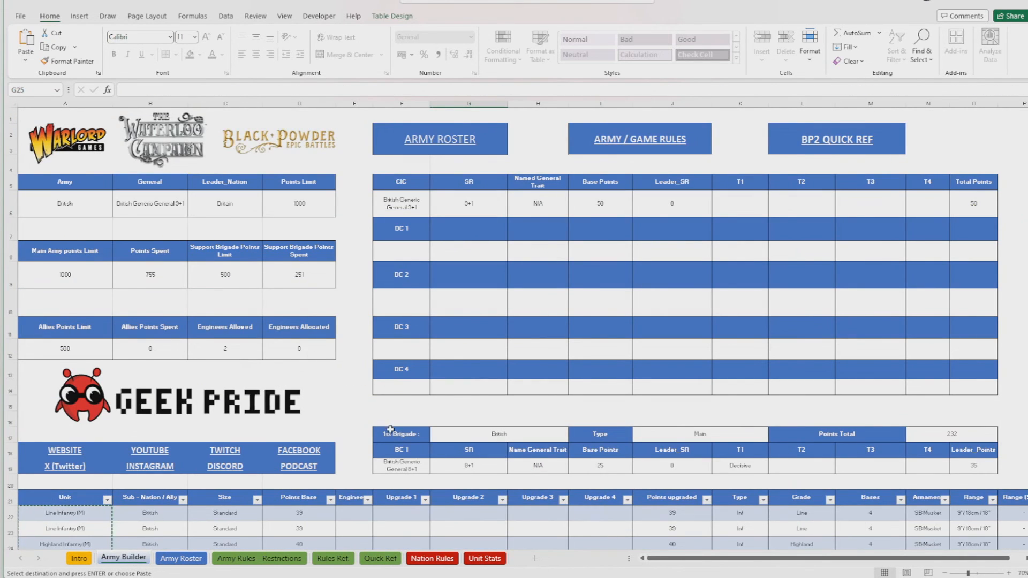
{"action": "scroll", "coordinate": [375, 411], "scroll_direction": "down", "scroll_amount": 1}
{"action": "scroll", "coordinate": [375, 411], "scroll_direction": "up", "scroll_amount": 1}
{"action": "left_click", "coordinate": [70, 210]}
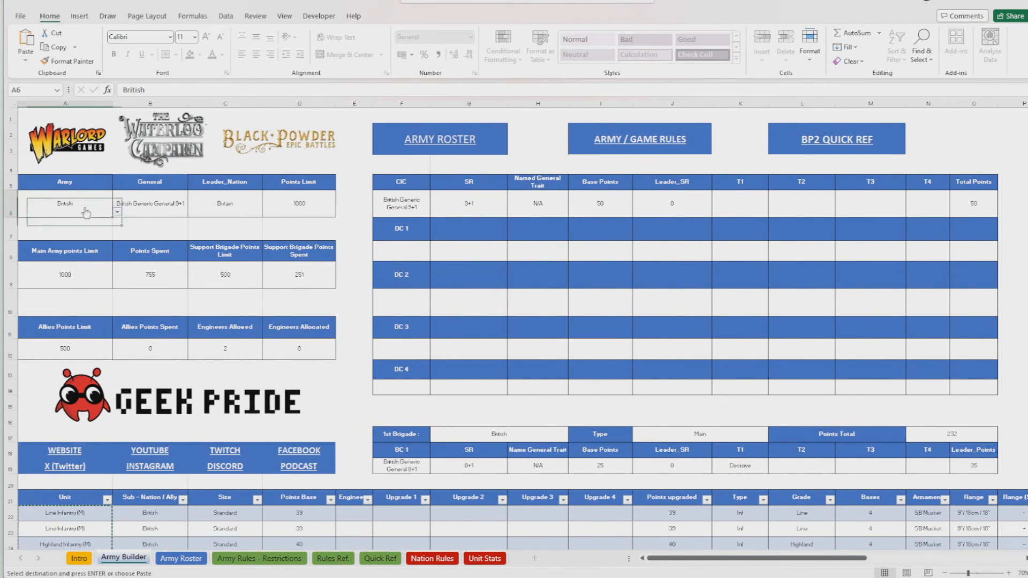
{"action": "key", "text": "Delete"}
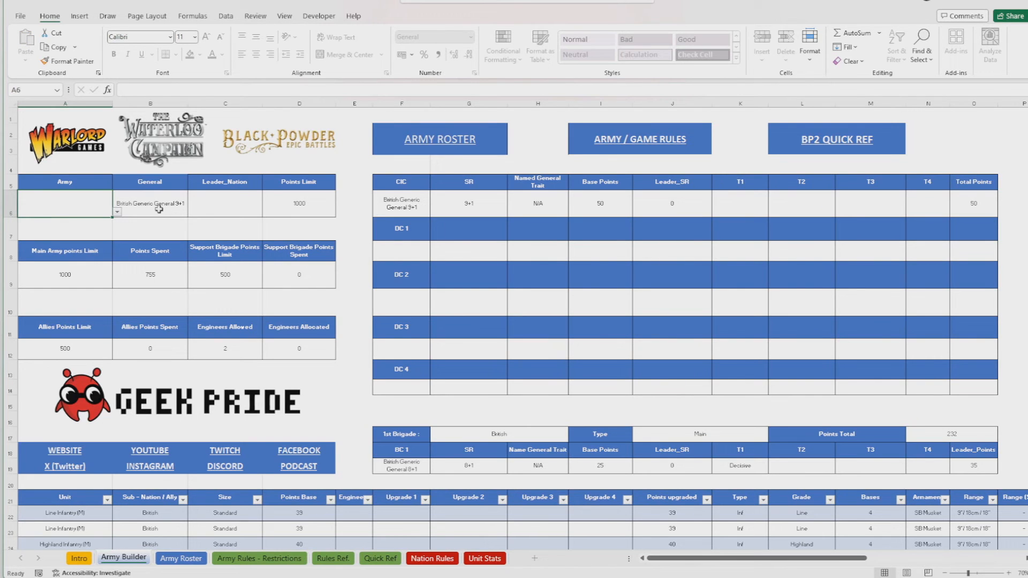
{"action": "left_click", "coordinate": [415, 205]}
{"action": "key", "text": "Delete"}
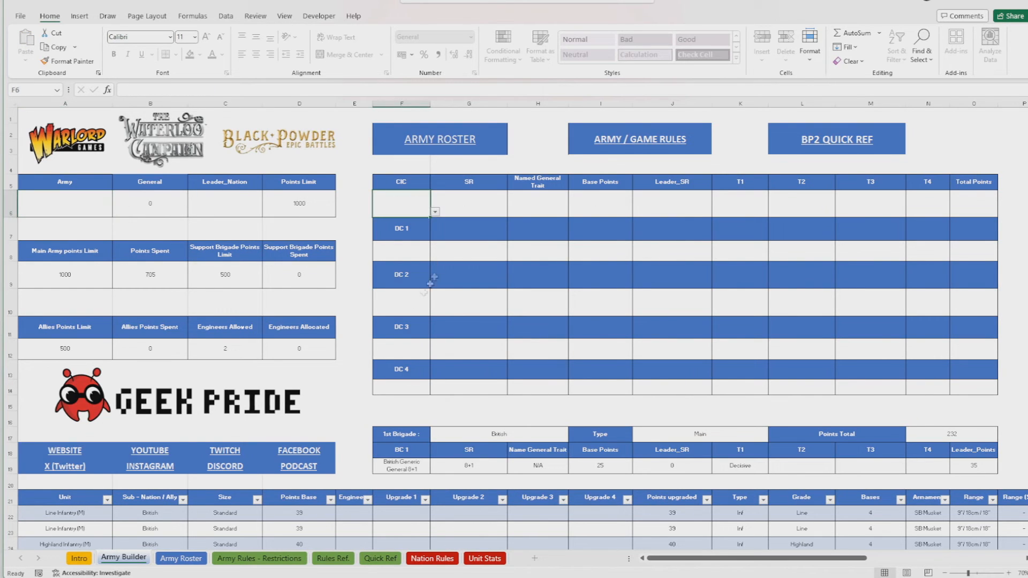
{"action": "scroll", "coordinate": [356, 300], "scroll_direction": "down", "scroll_amount": 3}
{"action": "scroll", "coordinate": [356, 300], "scroll_direction": "up", "scroll_amount": 3}
{"action": "left_click", "coordinate": [306, 202]}
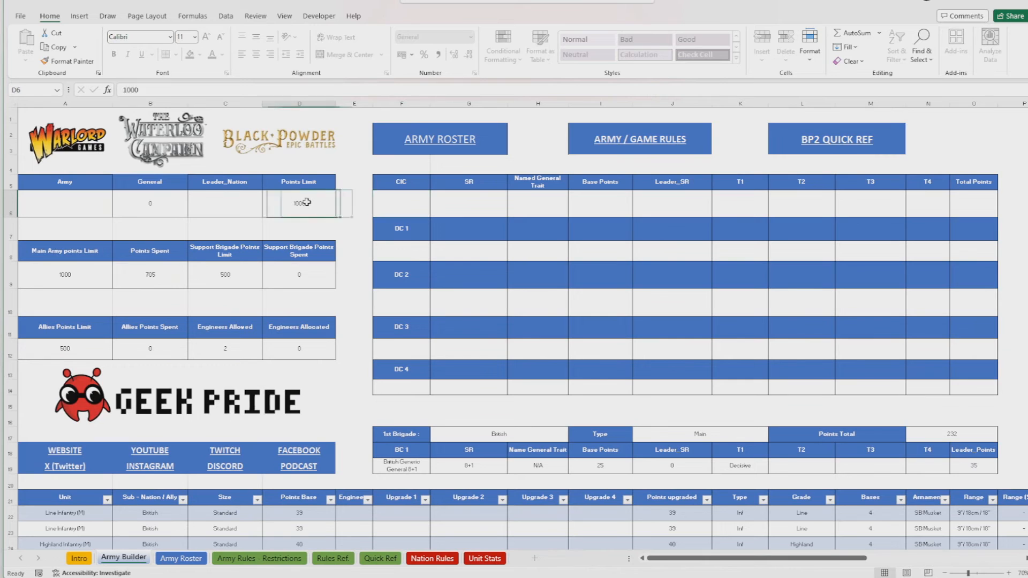
{"action": "key", "text": "Delete"}
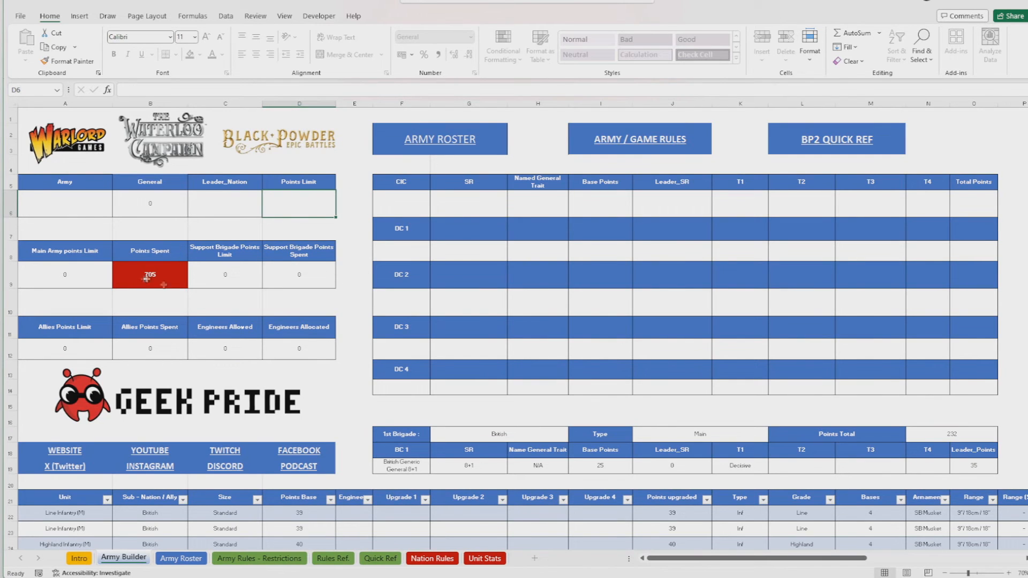
- Clear all the units from the 1st Brigade and 2nd Brigade tables
{"action": "scroll", "coordinate": [316, 351], "scroll_direction": "down", "scroll_amount": 2}
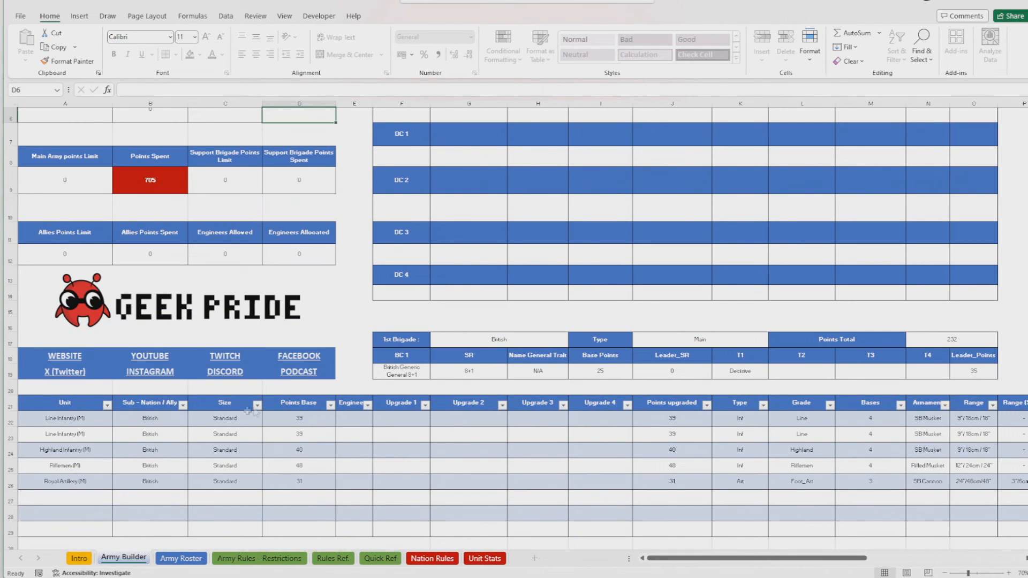
{"action": "left_click_drag", "start_coordinate": [78, 415], "coordinate": [64, 485]}
{"action": "key", "text": "Delete"}
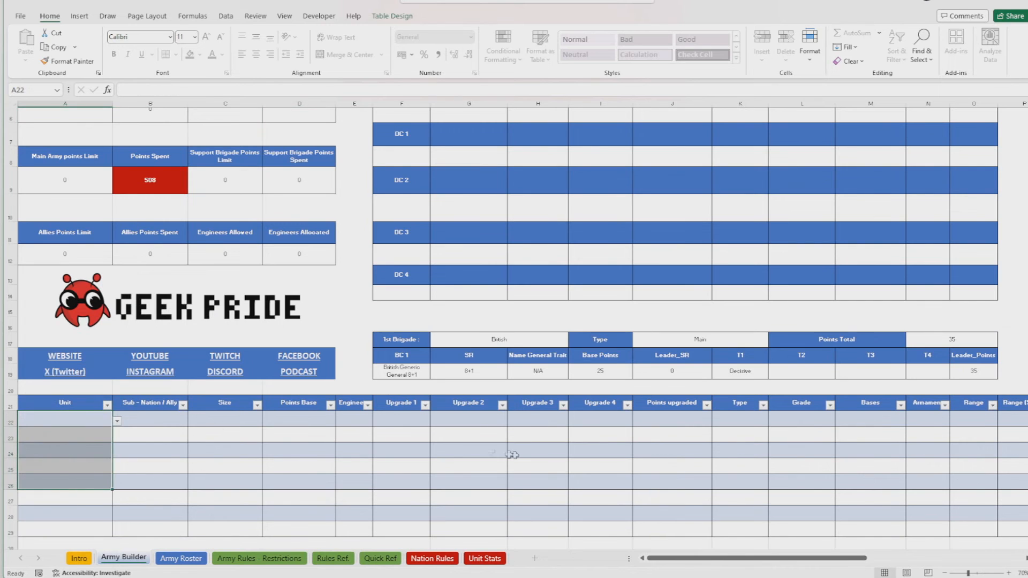
{"action": "scroll", "coordinate": [401, 404], "scroll_direction": "down", "scroll_amount": 4}
{"action": "left_click_drag", "start_coordinate": [102, 404], "coordinate": [99, 469]}
{"action": "key", "text": "Delete"}
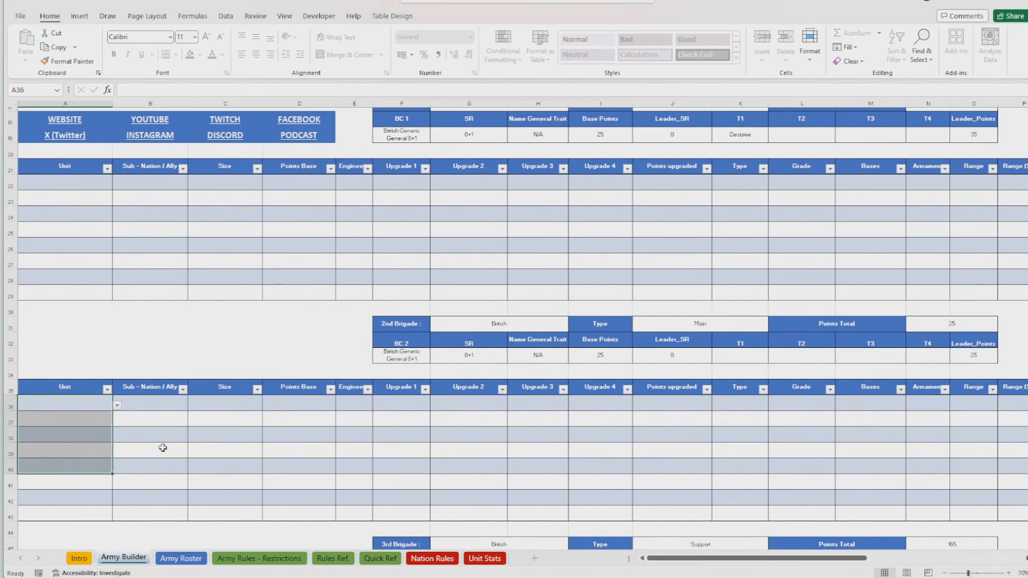
- Clear the 3rd Brigade's units and remove the brigade commanders of the 3rd and 2nd Brigades
{"action": "scroll", "coordinate": [161, 442], "scroll_direction": "down", "scroll_amount": 3}
{"action": "scroll", "coordinate": [160, 434], "scroll_direction": "down", "scroll_amount": 3}
{"action": "left_click_drag", "start_coordinate": [59, 435], "coordinate": [61, 466]}
{"action": "key", "text": "Delete"}
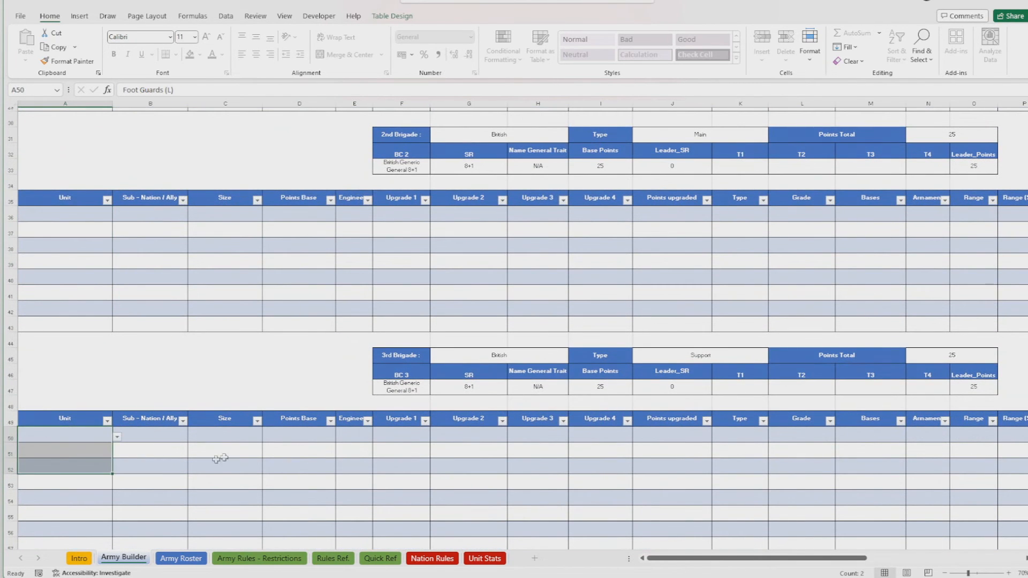
{"action": "left_click", "coordinate": [401, 397]}
{"action": "key", "text": "Delete"}
{"action": "left_click", "coordinate": [406, 170]}
{"action": "key", "text": "Delete"}
- Clear the 4th Brigade's two units and the 5th Brigade's unit and commander
{"action": "scroll", "coordinate": [412, 252], "scroll_direction": "down", "scroll_amount": 5}
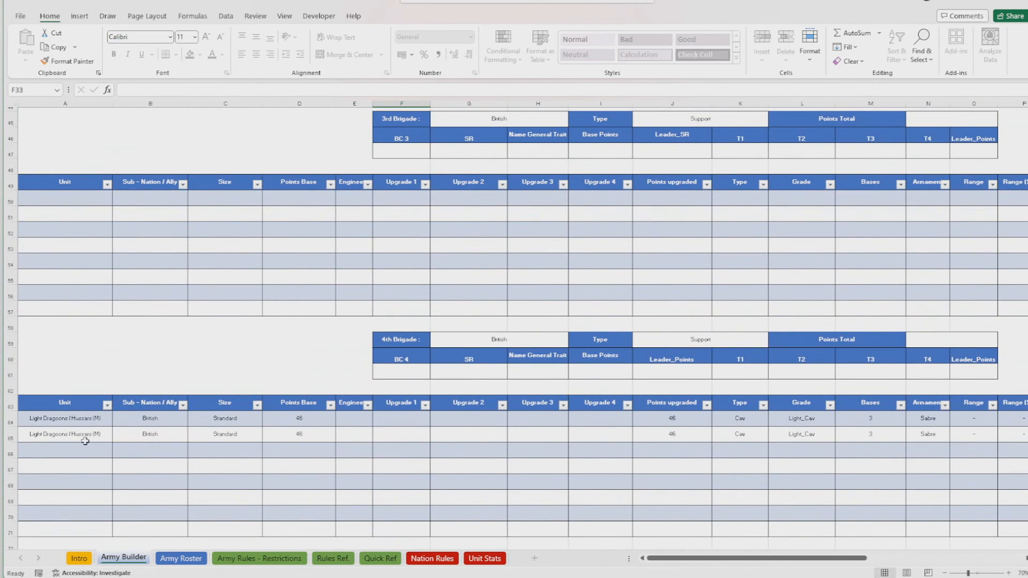
{"action": "left_click_drag", "start_coordinate": [93, 417], "coordinate": [93, 434]}
{"action": "key", "text": "Delete"}
{"action": "scroll", "coordinate": [105, 432], "scroll_direction": "down", "scroll_amount": 3}
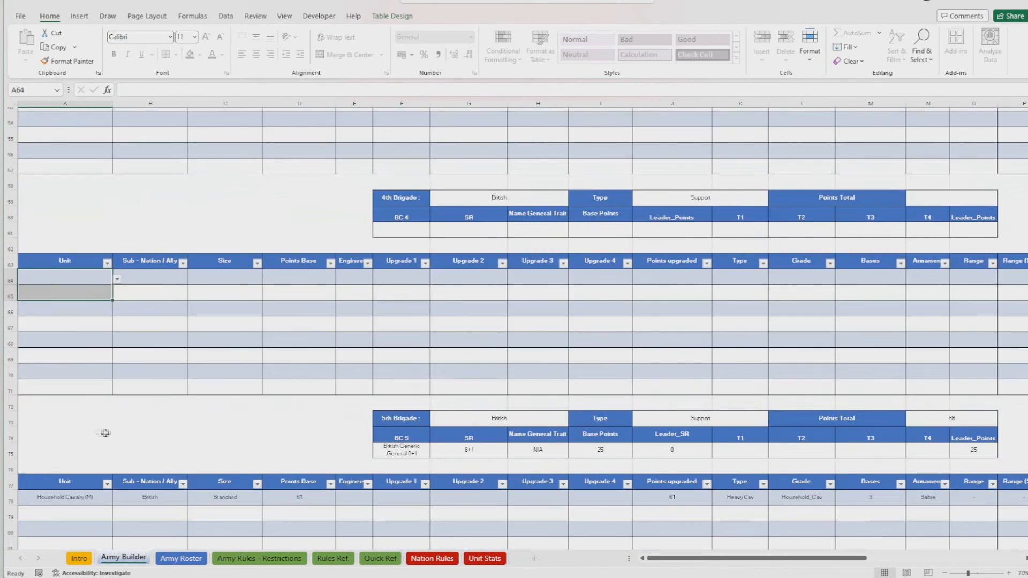
{"action": "left_click", "coordinate": [73, 495]}
{"action": "key", "text": "Delete"}
{"action": "left_click", "coordinate": [414, 454]}
{"action": "key", "text": "Delete"}
- Remove the 1st Brigade's commander and its T1 trait, checking the Army Roster sheet in between
{"action": "scroll", "coordinate": [434, 375], "scroll_direction": "up", "scroll_amount": 17}
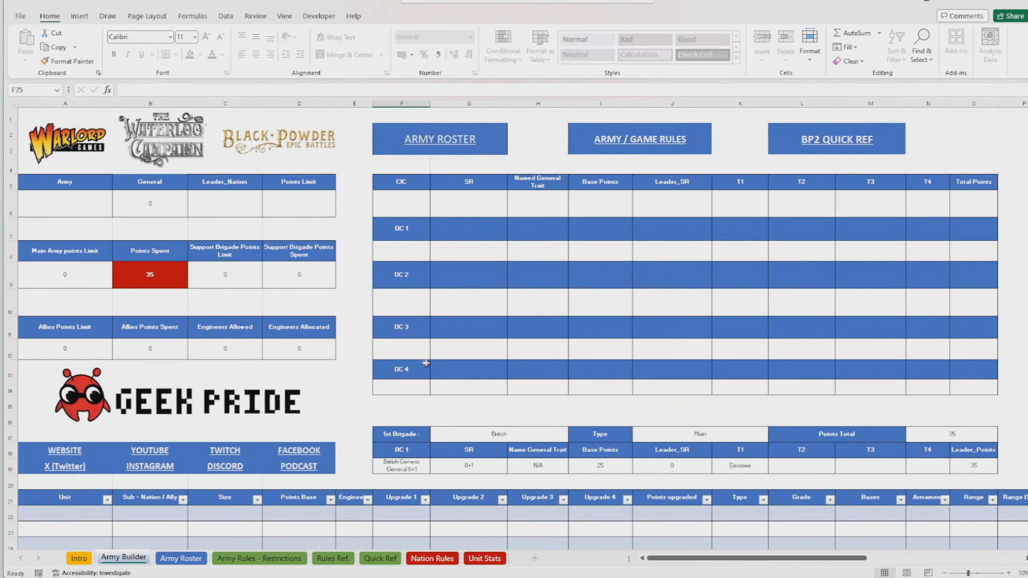
{"action": "left_click", "coordinate": [413, 466]}
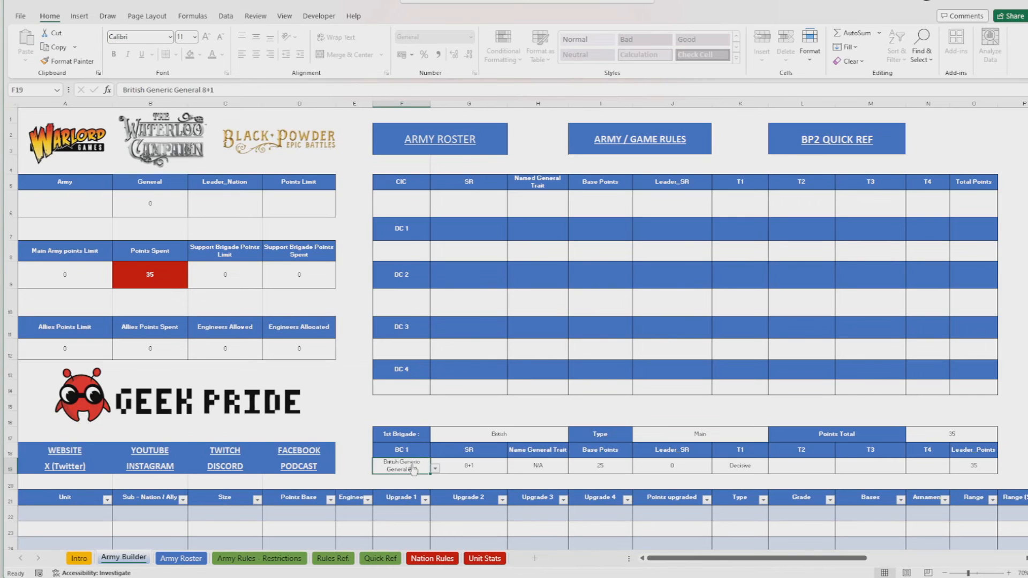
{"action": "key", "text": "Delete"}
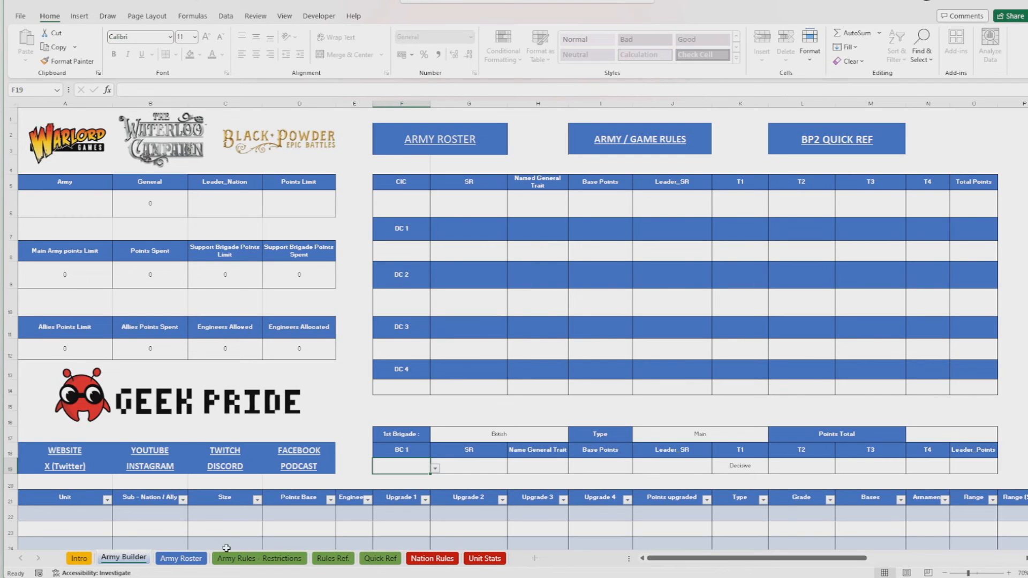
{"action": "left_click", "coordinate": [193, 565]}
{"action": "left_click", "coordinate": [127, 566]}
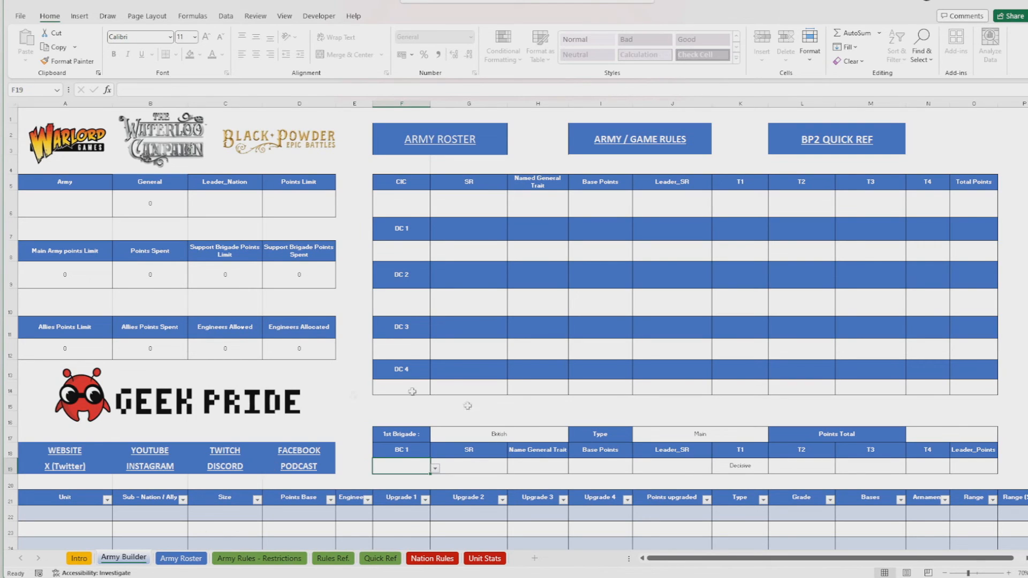
{"action": "left_click", "coordinate": [750, 471]}
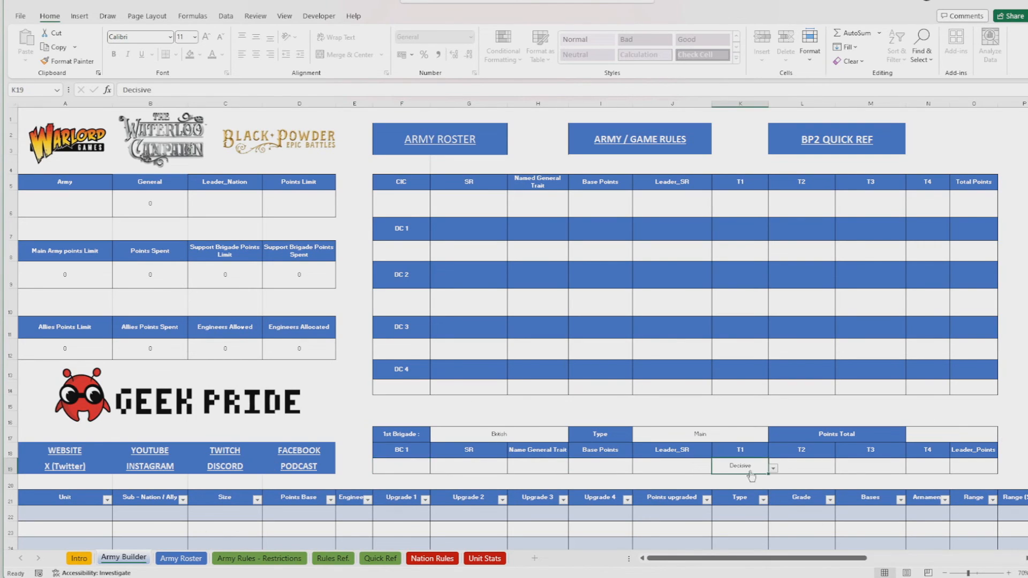
{"action": "key", "text": "Delete"}
{"action": "scroll", "coordinate": [354, 377], "scroll_direction": "down", "scroll_amount": 2}
{"action": "scroll", "coordinate": [354, 377], "scroll_direction": "down", "scroll_amount": 1}
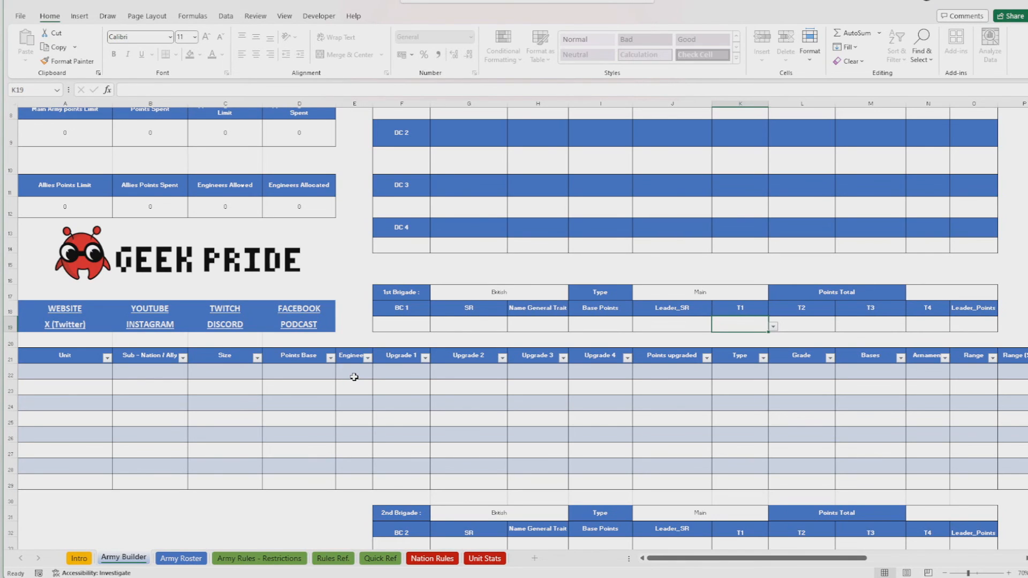
{"action": "scroll", "coordinate": [354, 377], "scroll_direction": "up", "scroll_amount": 3}
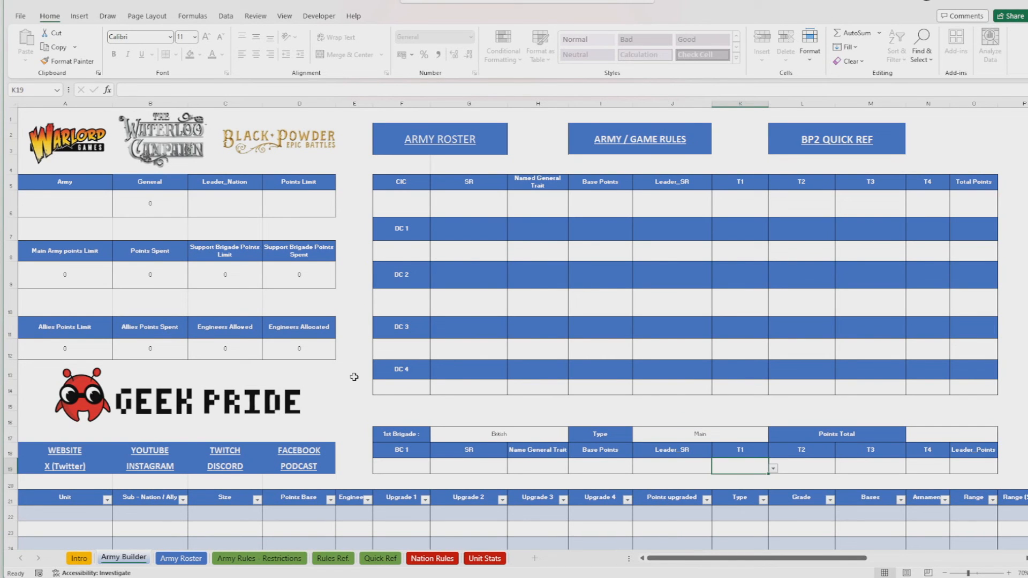
{"action": "scroll", "coordinate": [354, 377], "scroll_direction": "down", "scroll_amount": 2}
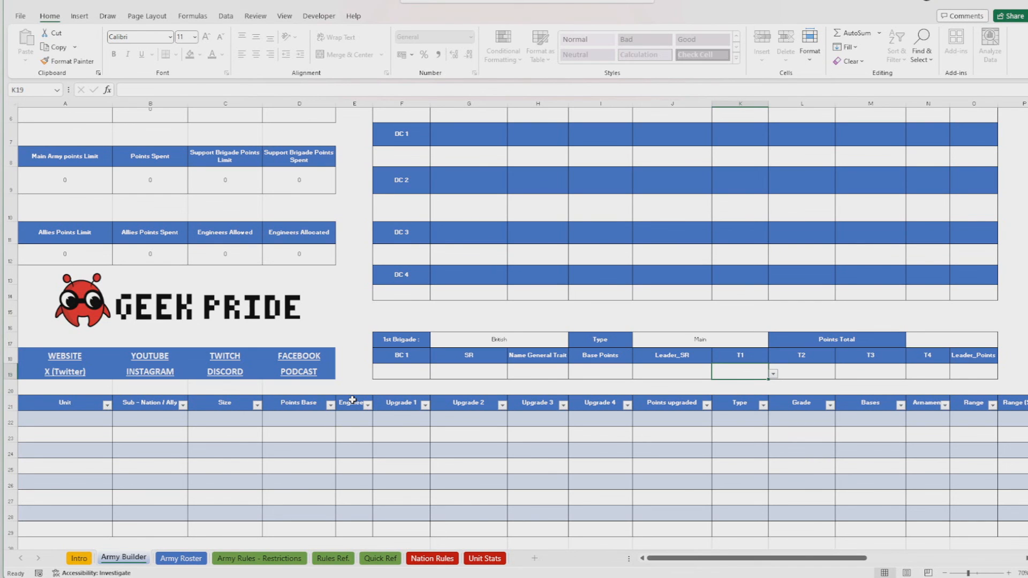
{"action": "scroll", "coordinate": [348, 360], "scroll_direction": "up", "scroll_amount": 2}
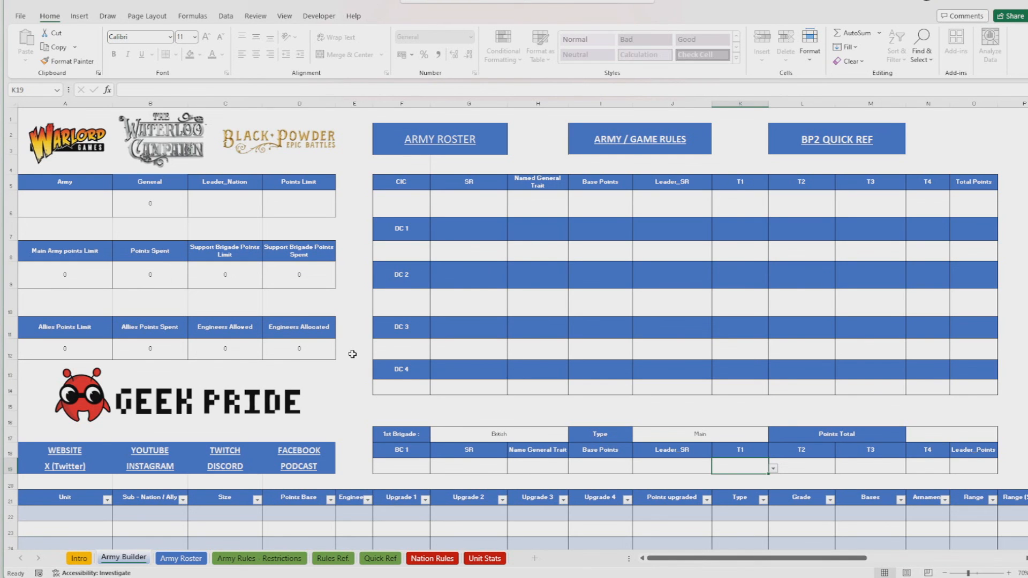
{"action": "scroll", "coordinate": [352, 354], "scroll_direction": "down", "scroll_amount": 1}
{"action": "scroll", "coordinate": [352, 354], "scroll_direction": "up", "scroll_amount": 1}
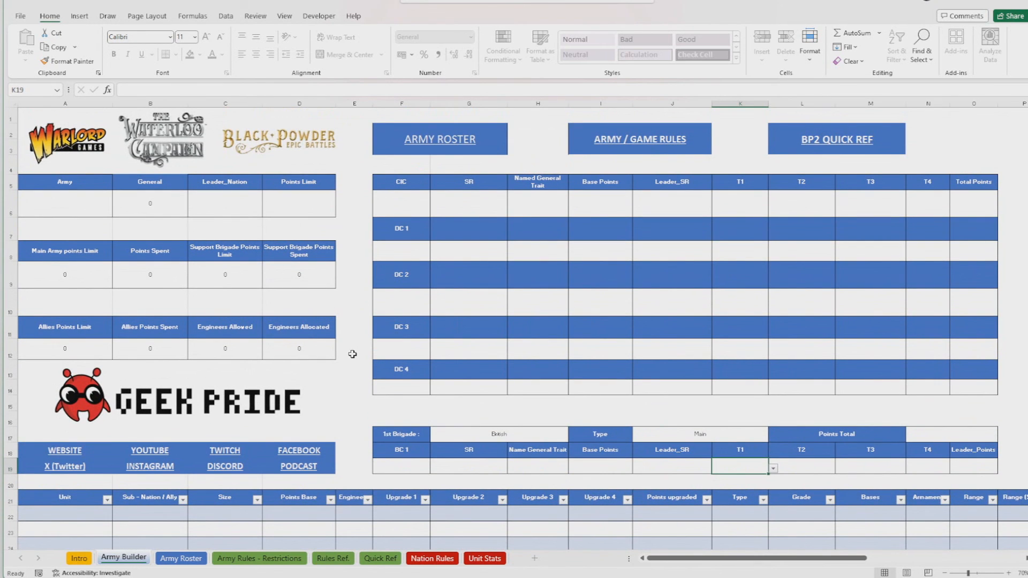